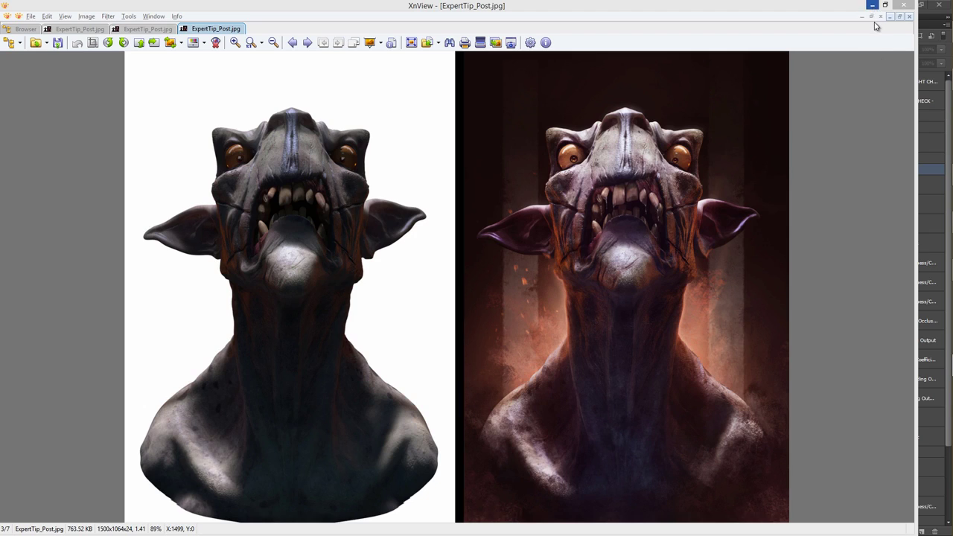
Switch to Photoshop and select the Final Color Output layer in the CHR group.
click(949, 121)
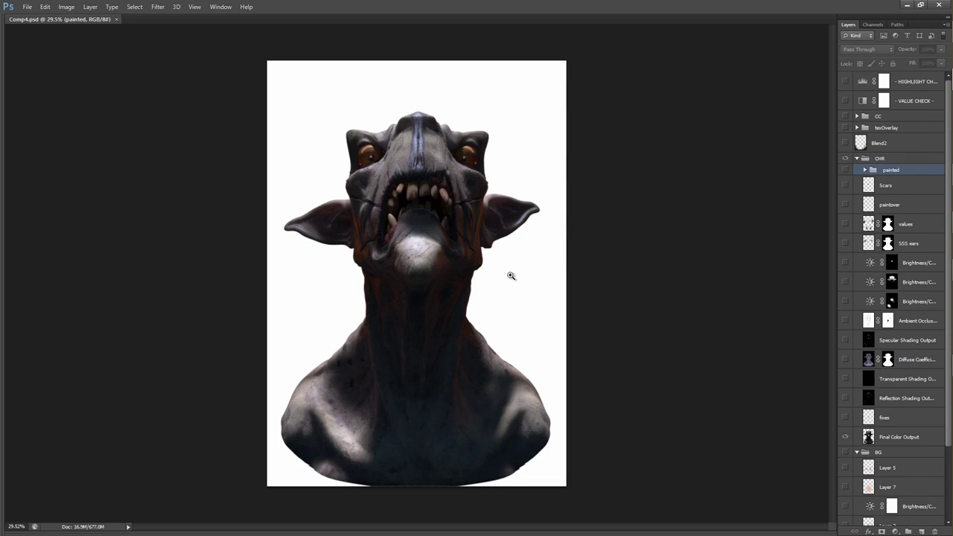
scroll(885, 402, down, 3)
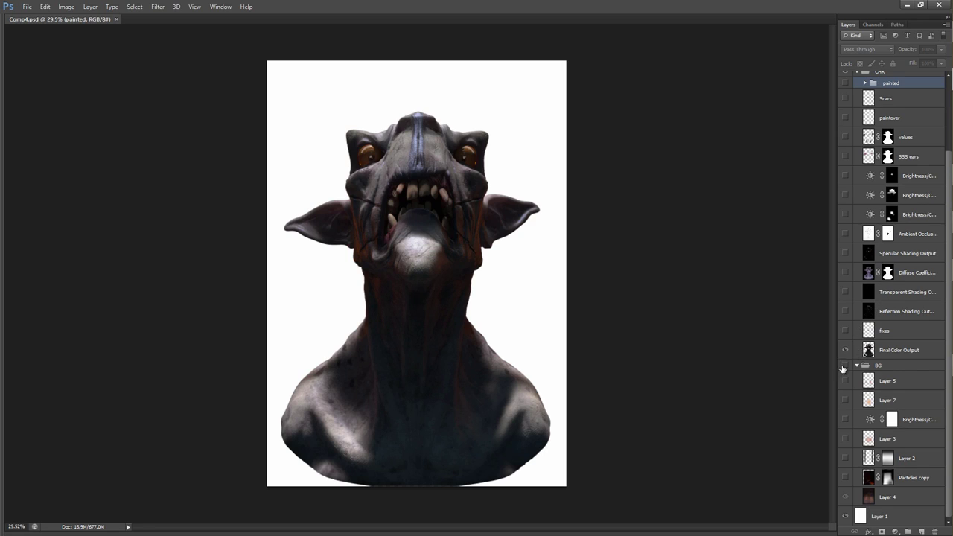
click(871, 353)
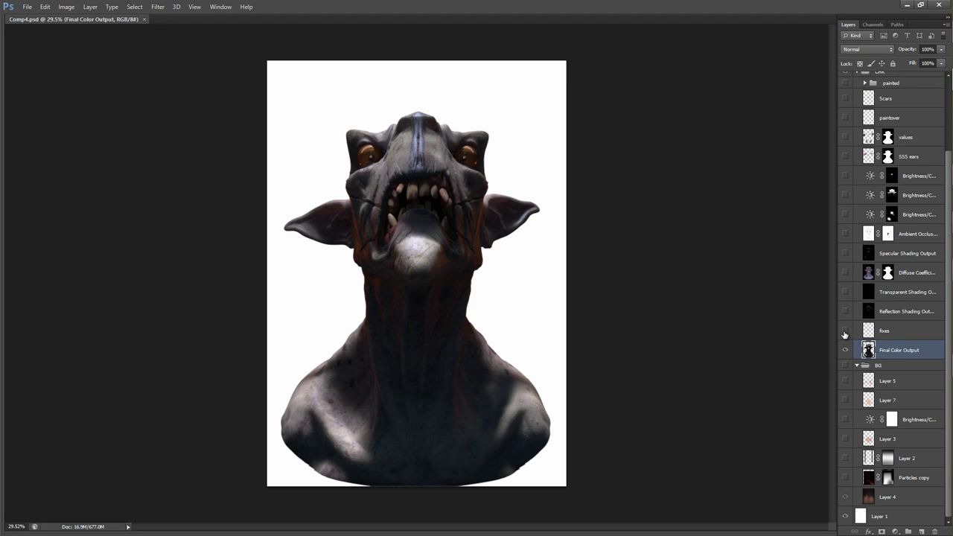
Make the fixes layer above the Final Color Output render visible.
drag(383, 323, 470, 268)
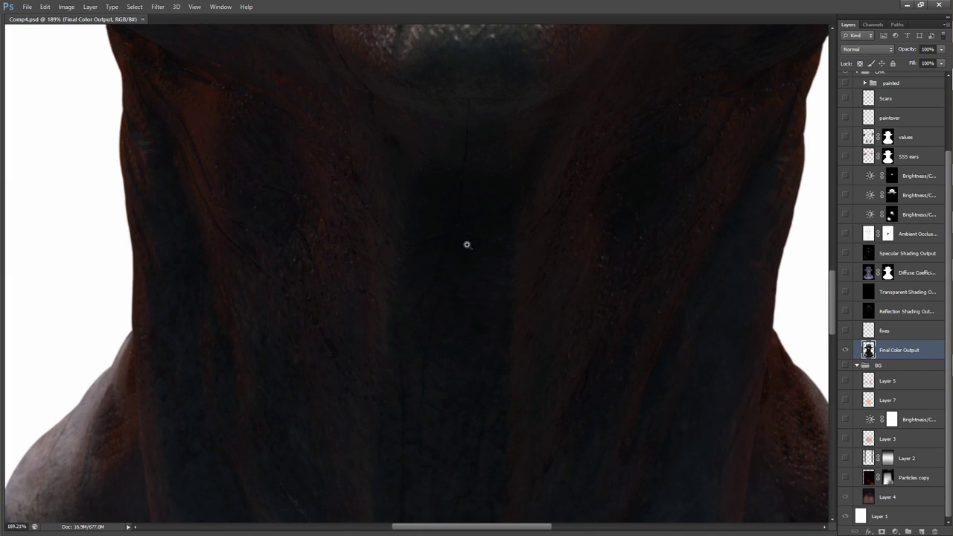
click(845, 330)
drag(582, 249, 508, 256)
Show the Reflection Shading Output layer and preview it in Normal blend mode before restoring Screen.
click(846, 311)
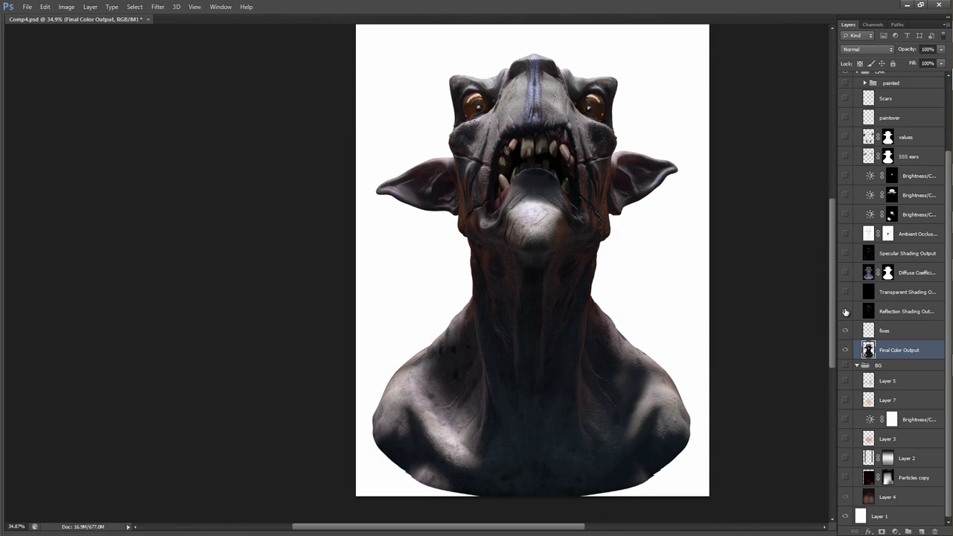
click(874, 311)
click(867, 49)
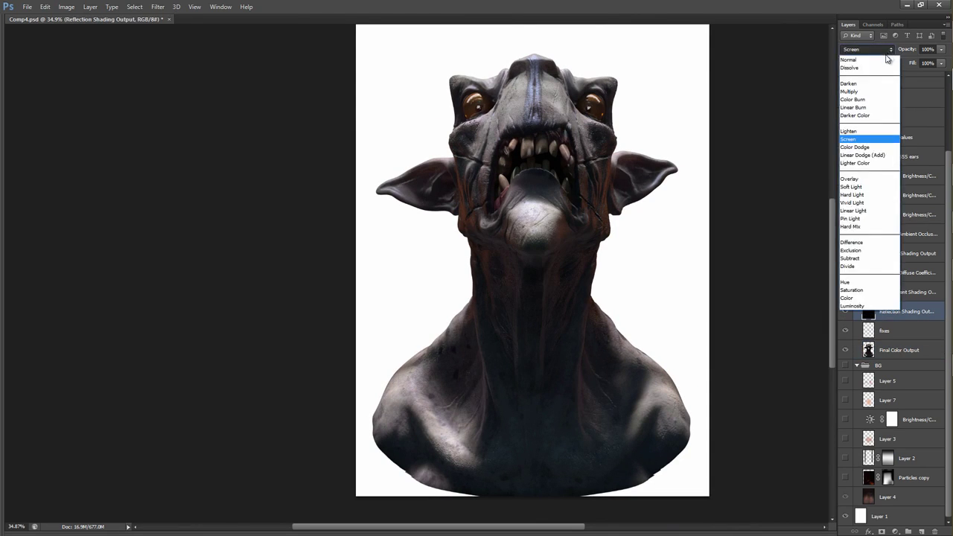
click(879, 66)
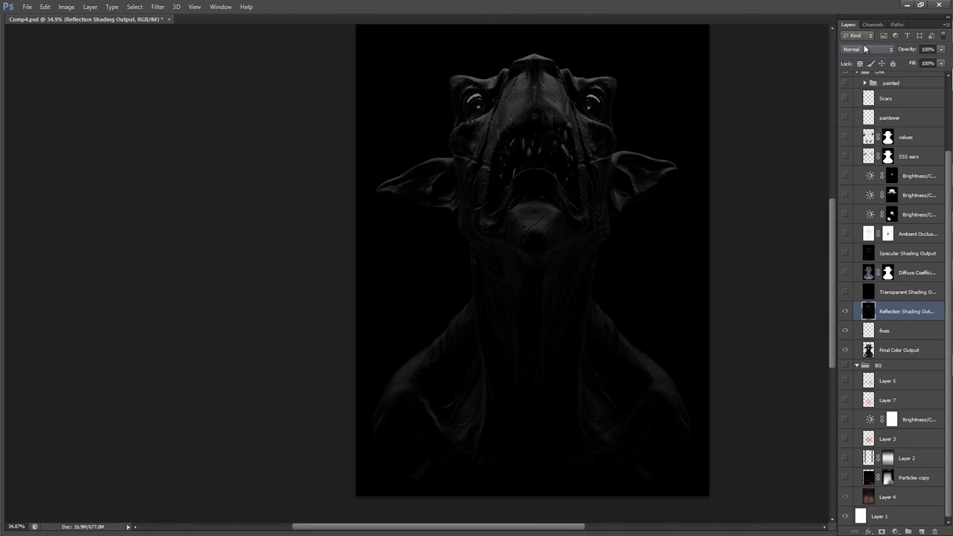
click(868, 49)
click(849, 139)
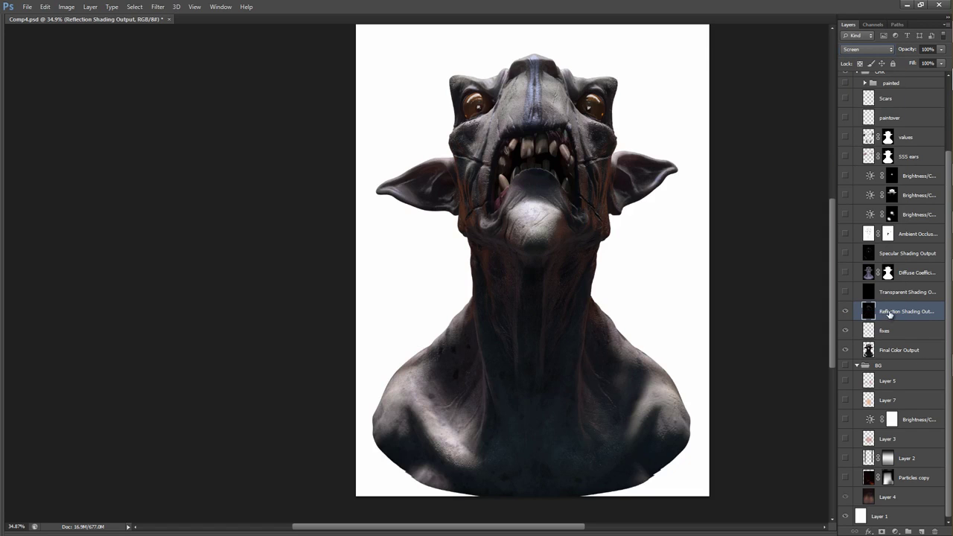
Add a layer mask to the Reflection Shading Output layer and pick a textured brush for painting on it.
click(882, 530)
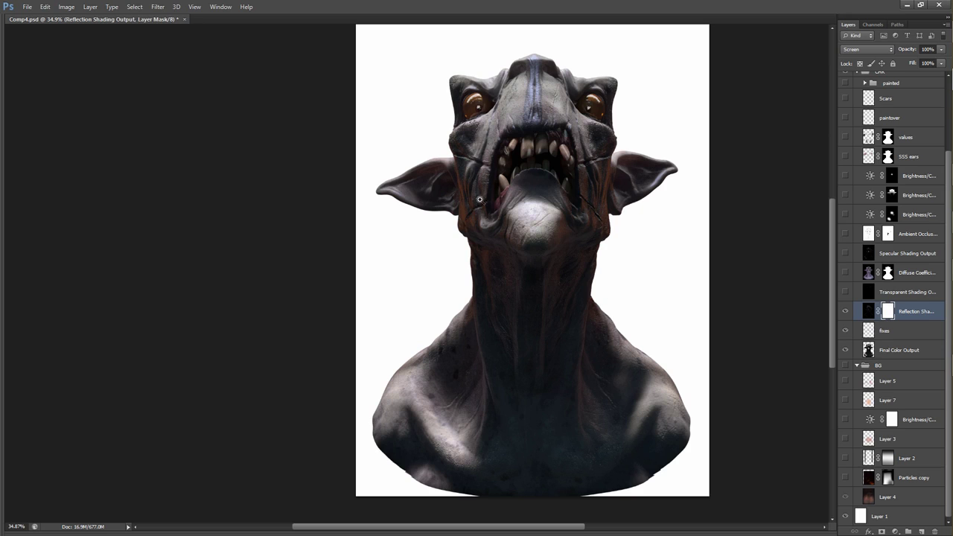
right_click(509, 139)
click(567, 222)
drag(441, 126, 485, 129)
scroll(484, 128, up, 2)
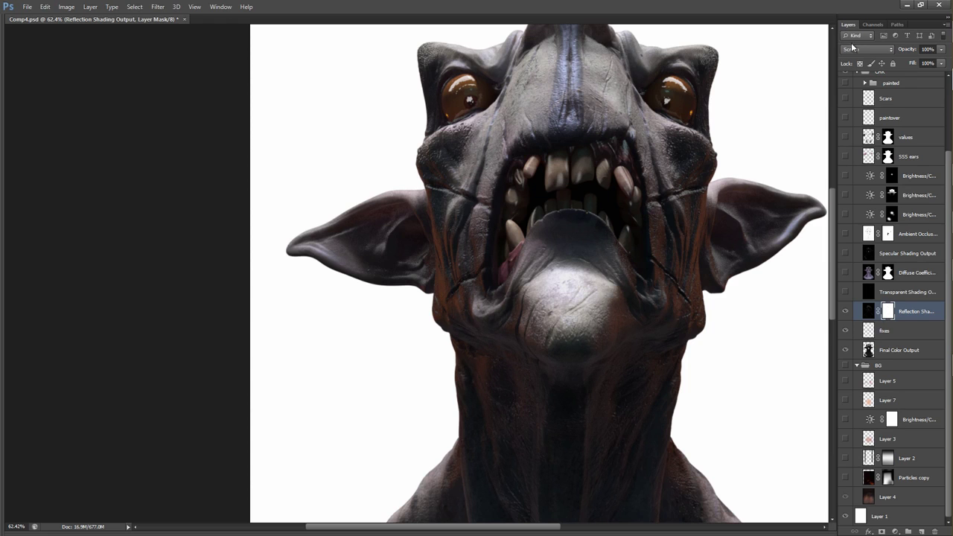
With the Reflection Shading Output layer in Normal mode, paint textured strokes on its mask around the chin, neck and shoulders.
click(853, 49)
click(853, 57)
key(ctrl+z)
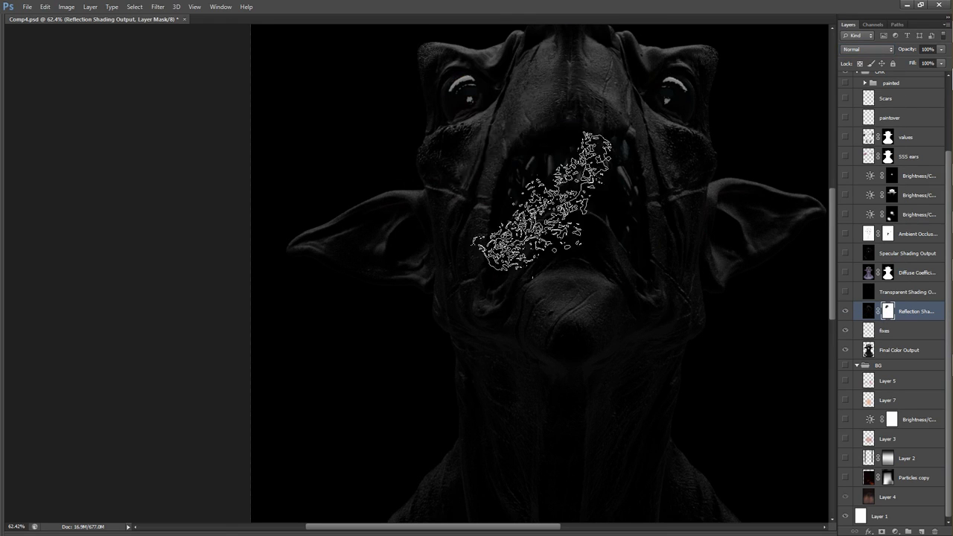
mouse_move(499, 120)
mouse_down()
mouse_move(453, 216)
mouse_move(613, 385)
mouse_move(641, 49)
mouse_move(546, 370)
mouse_move(469, 147)
mouse_move(447, 114)
mouse_up()
mouse_move(752, 298)
mouse_down()
mouse_move(694, 287)
mouse_move(291, 357)
mouse_move(371, 241)
mouse_up()
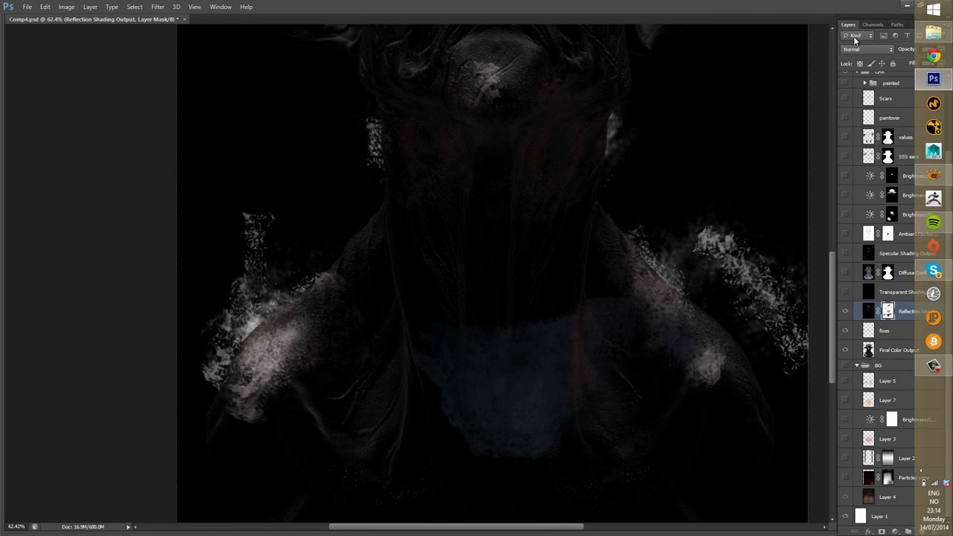
Set the masked Reflection Shading Output layer's blend mode to Screen and view the whole character.
click(868, 49)
click(864, 142)
scroll(496, 227, down, 4)
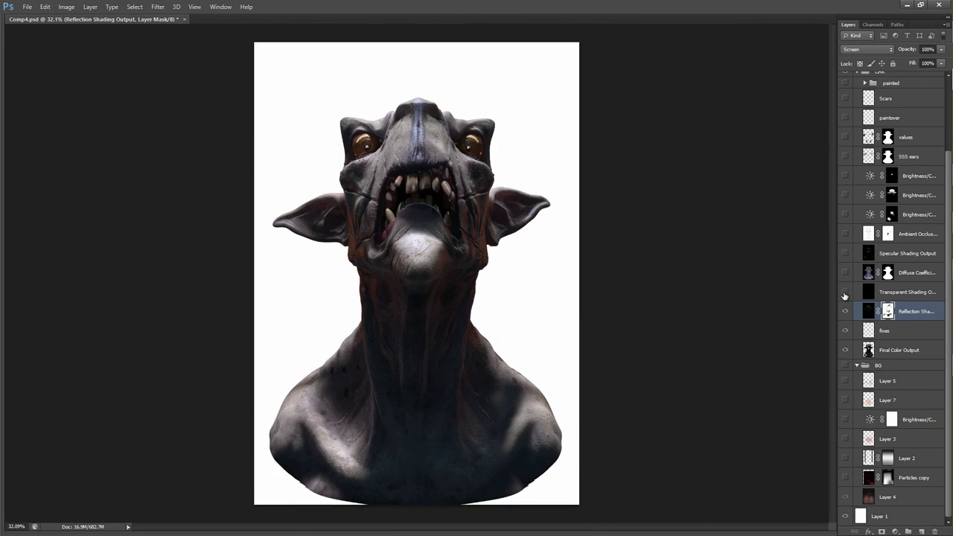
Show the Transparent Shading Output layer and set it to Normal blend mode to inspect the eye pass.
click(845, 292)
click(857, 291)
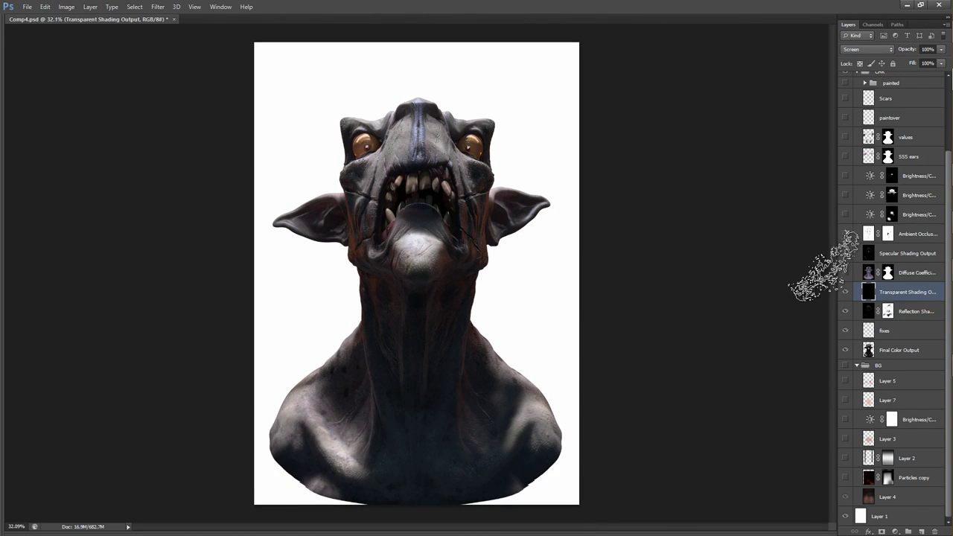
click(877, 50)
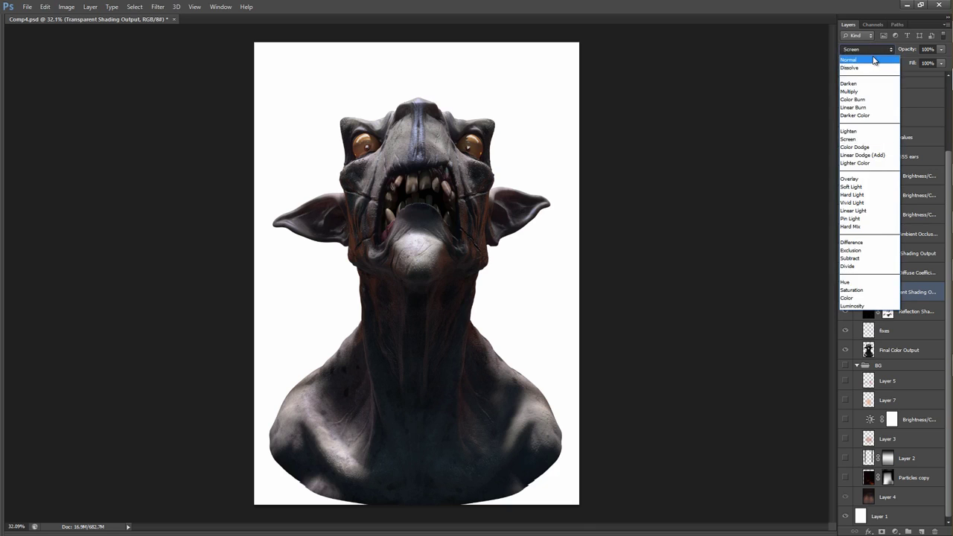
click(868, 59)
key(z)
mouse_move(436, 154)
mouse_down()
mouse_move(502, 119)
mouse_move(583, 142)
mouse_move(462, 140)
mouse_up()
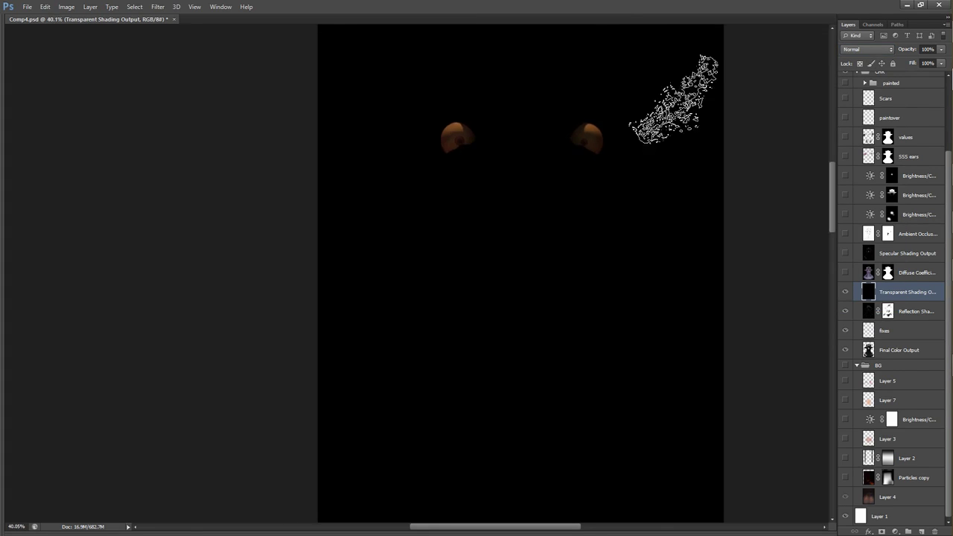
Set the Transparent Shading Output layer to Screen and compare the eyes with the layer hidden and shown.
click(868, 50)
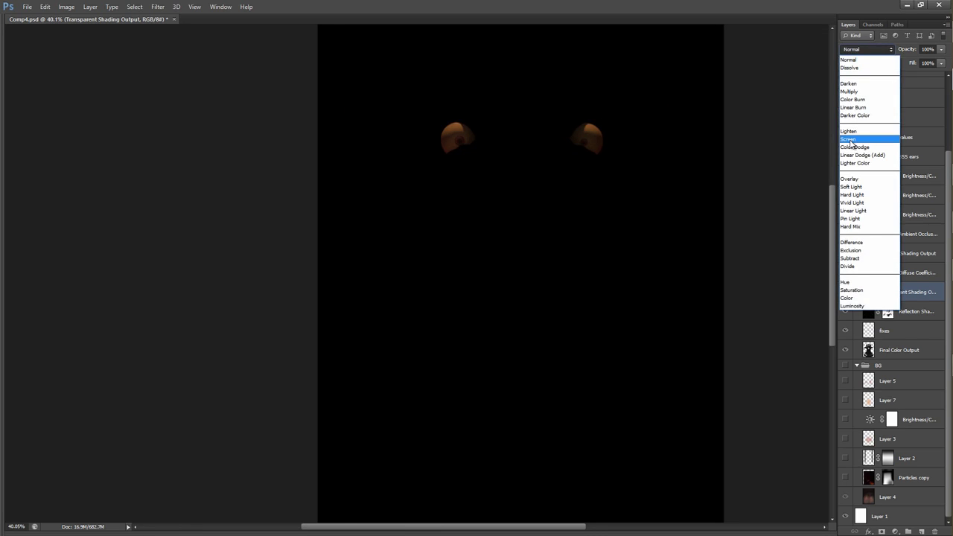
click(847, 139)
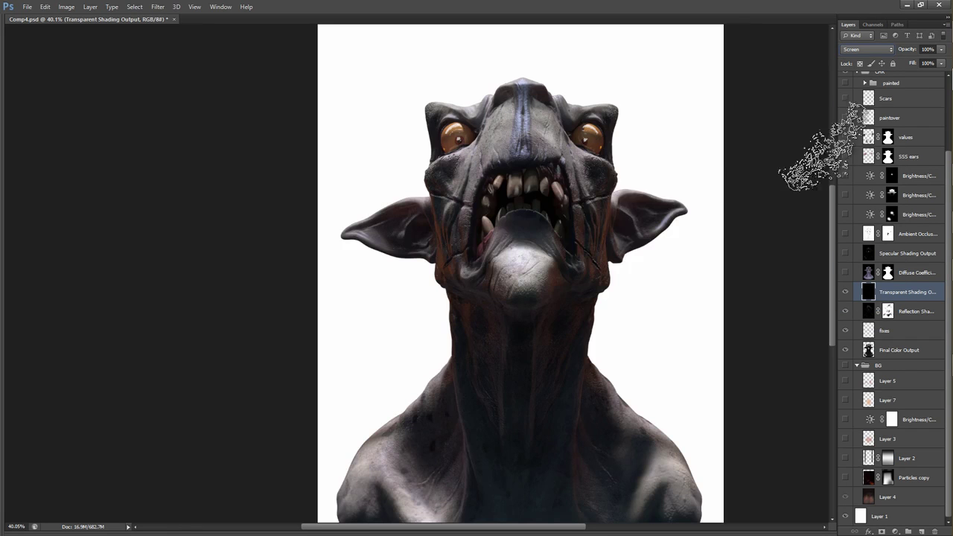
click(845, 294)
click(845, 294)
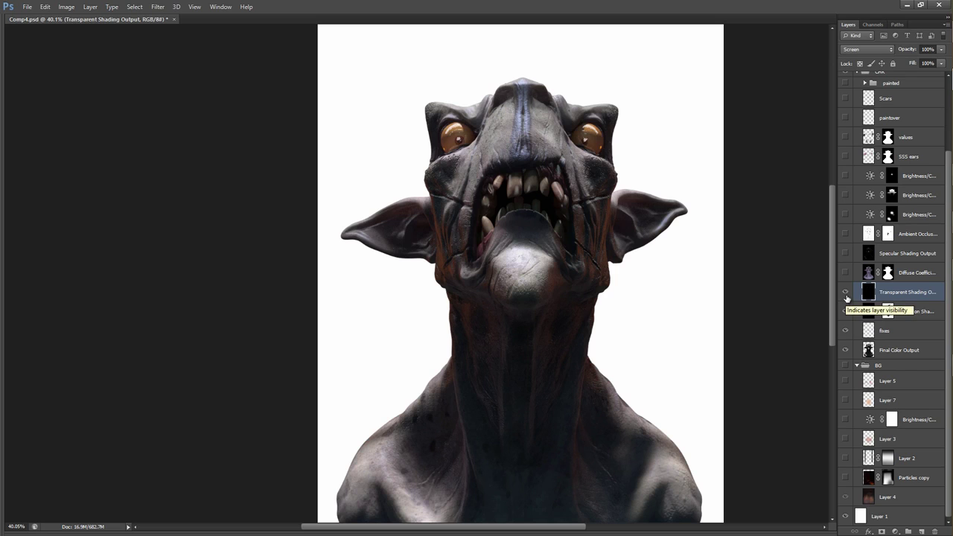
Show the Diffuse Coefficient Output layer and compare the character with that layer hidden and shown.
click(846, 273)
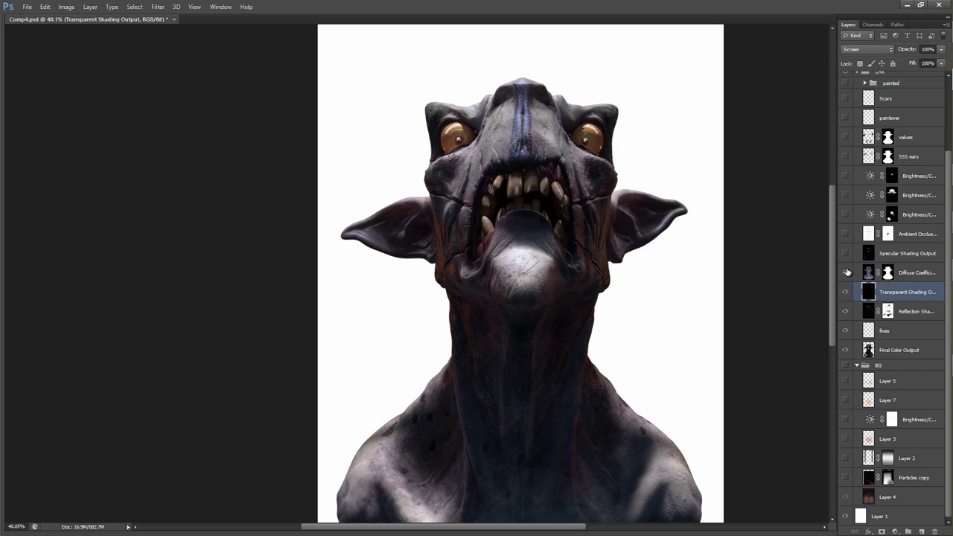
click(867, 274)
drag(717, 260, 682, 254)
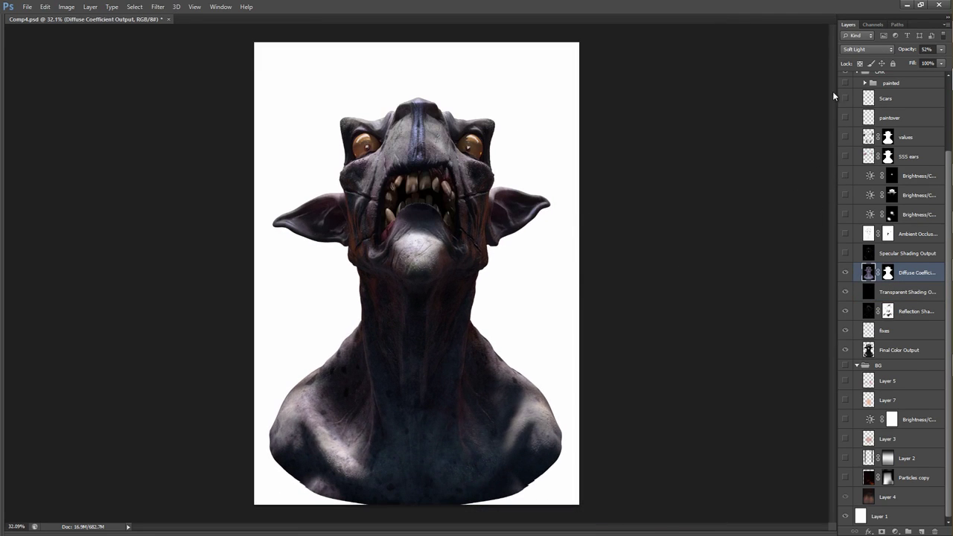
click(846, 273)
click(846, 273)
click(845, 272)
click(846, 272)
Preview the Diffuse Coefficient Output layer in Normal blend mode and undo the change.
click(863, 49)
click(856, 58)
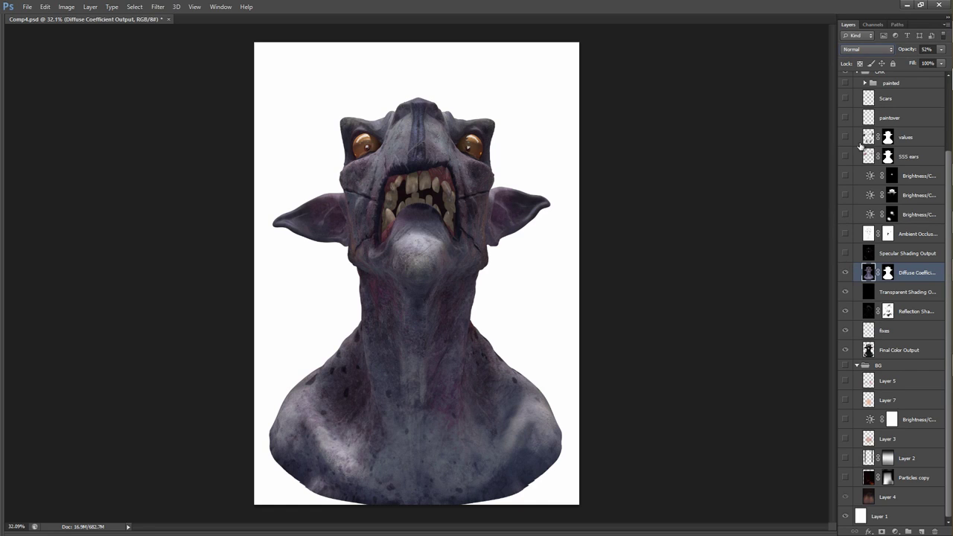
key(ctrl+z)
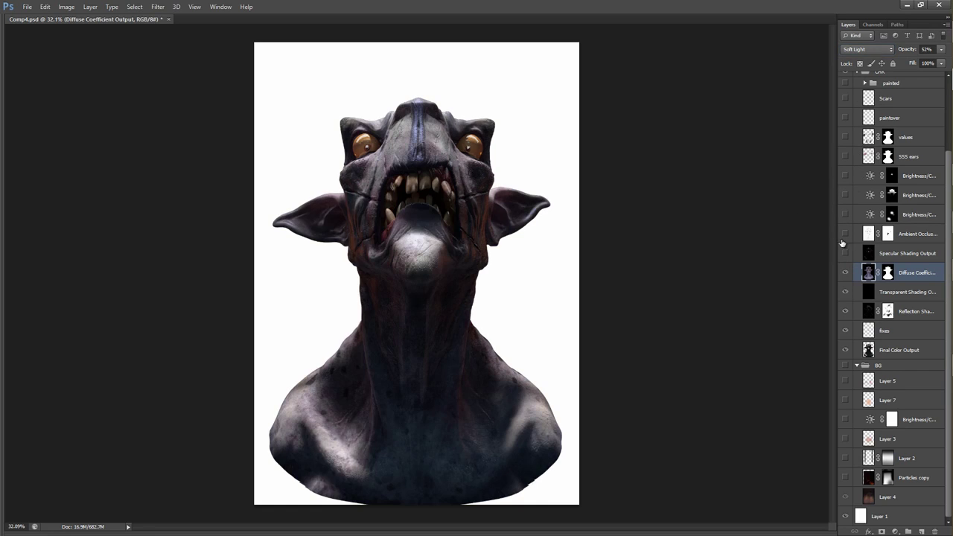
Show the Specular Shading Output layer and compare the skin highlights with it hidden and shown.
click(846, 255)
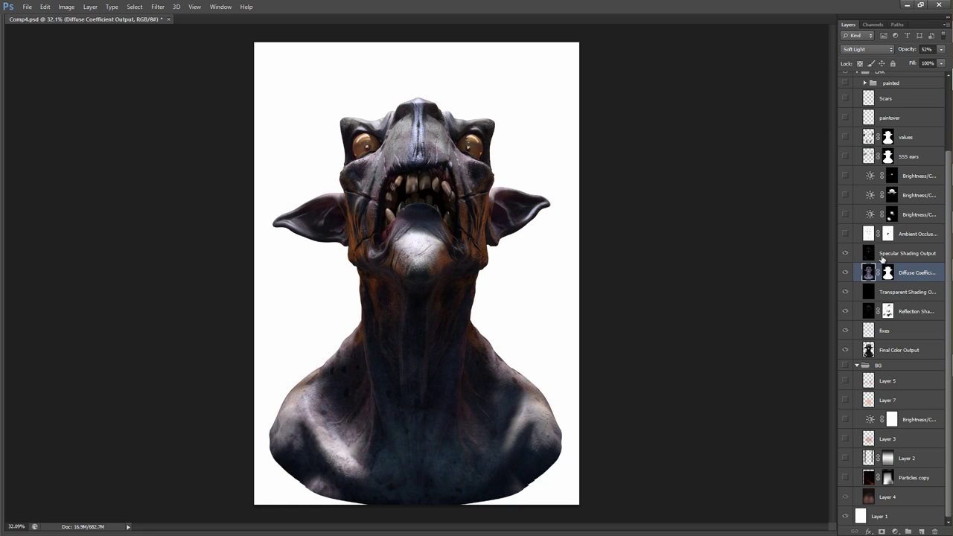
click(899, 251)
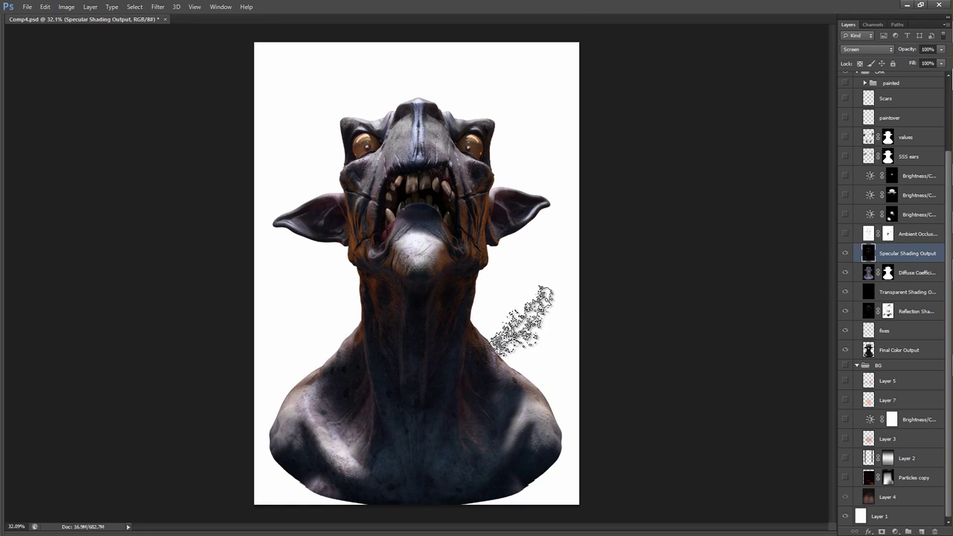
click(845, 254)
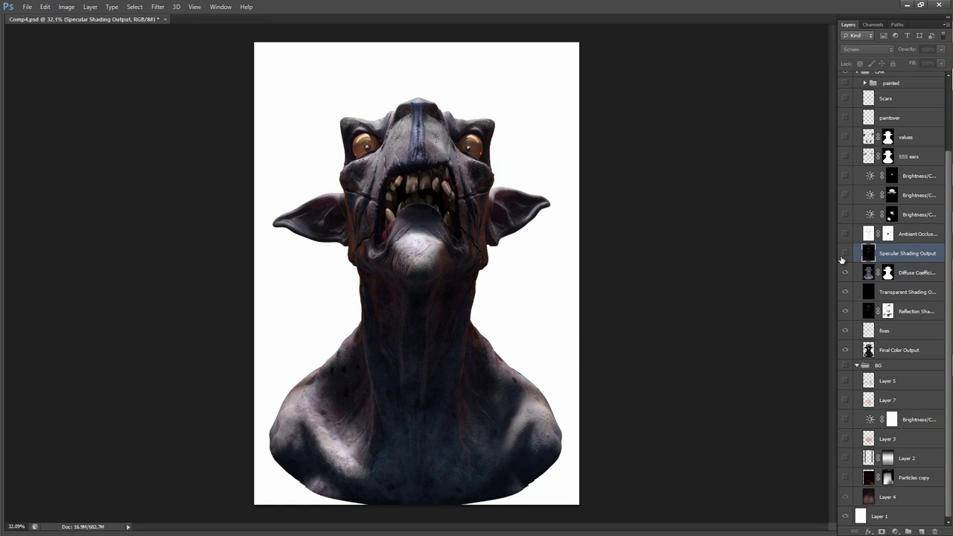
click(844, 254)
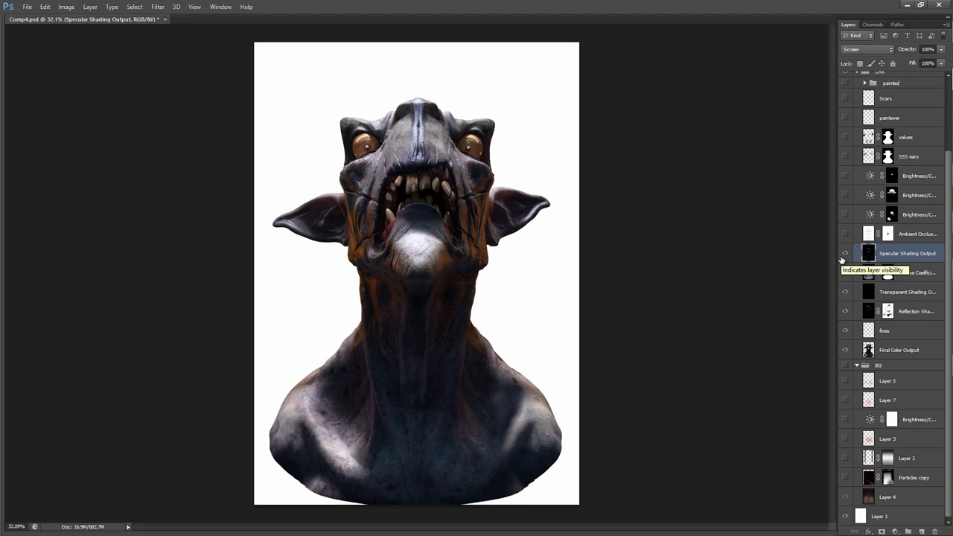
click(844, 254)
click(844, 254)
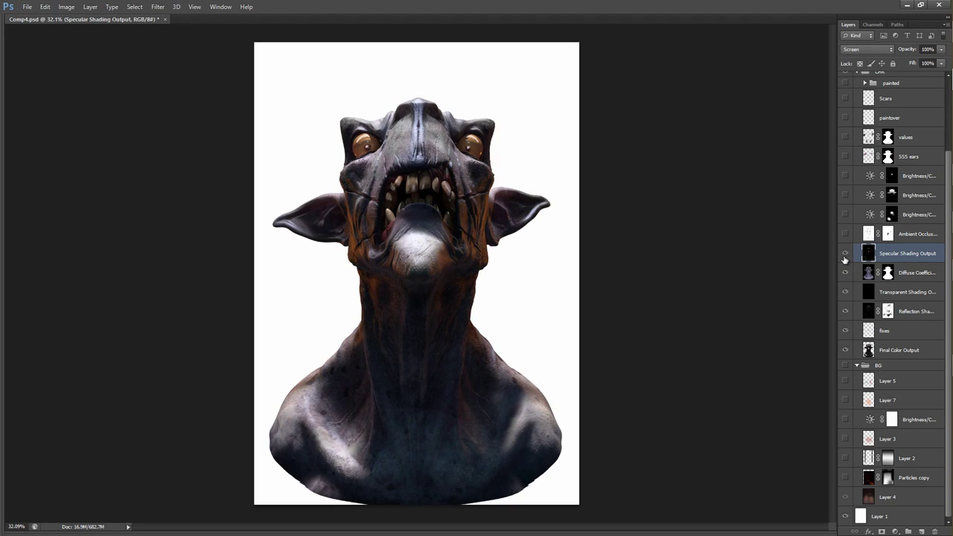
Show the Ambient Occlusion Output layer and set it to Normal blend mode to inspect its masked areas.
click(844, 234)
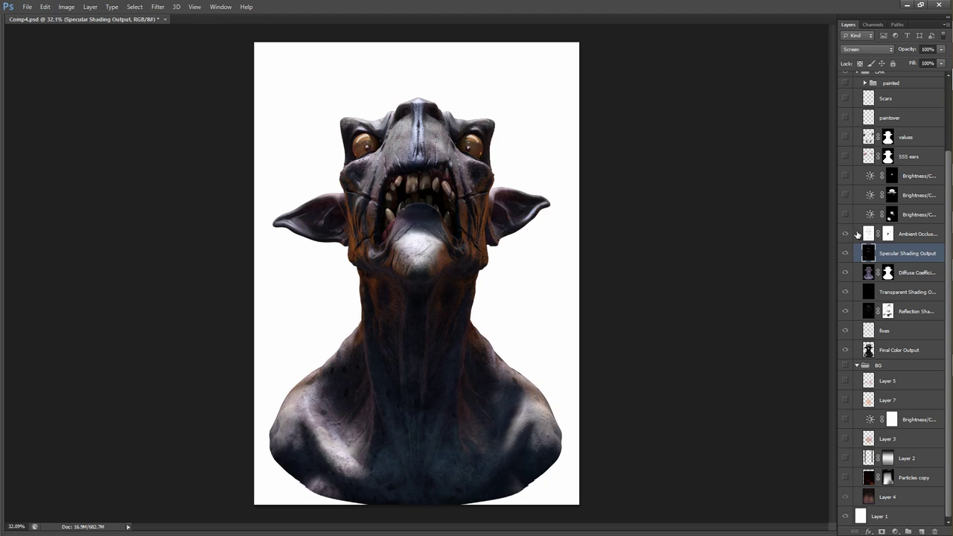
click(871, 234)
click(858, 51)
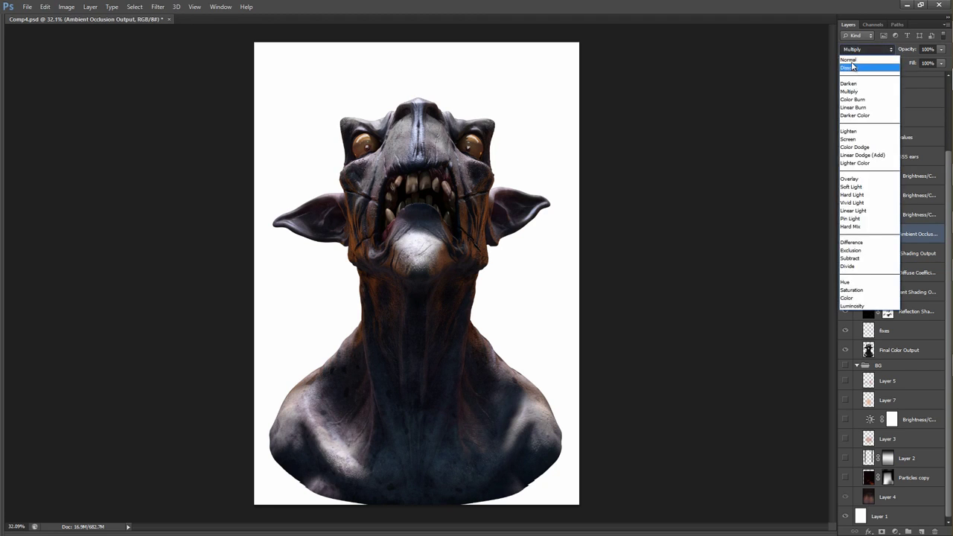
click(851, 60)
mouse_move(455, 161)
mouse_down()
mouse_move(474, 163)
mouse_move(484, 182)
mouse_move(476, 200)
mouse_up()
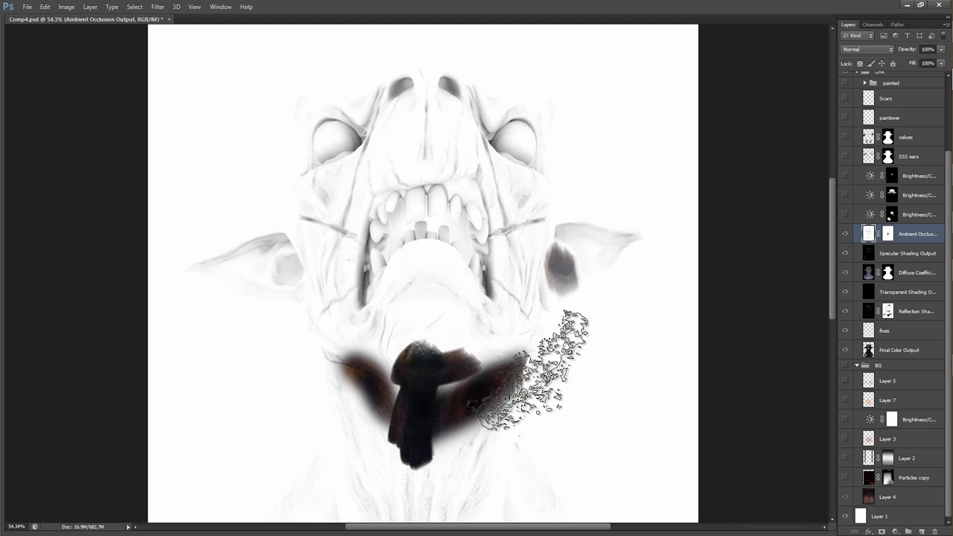
mouse_move(468, 396)
mouse_down()
mouse_move(479, 233)
mouse_move(585, 255)
mouse_move(558, 340)
mouse_move(738, 194)
mouse_move(826, 104)
mouse_up()
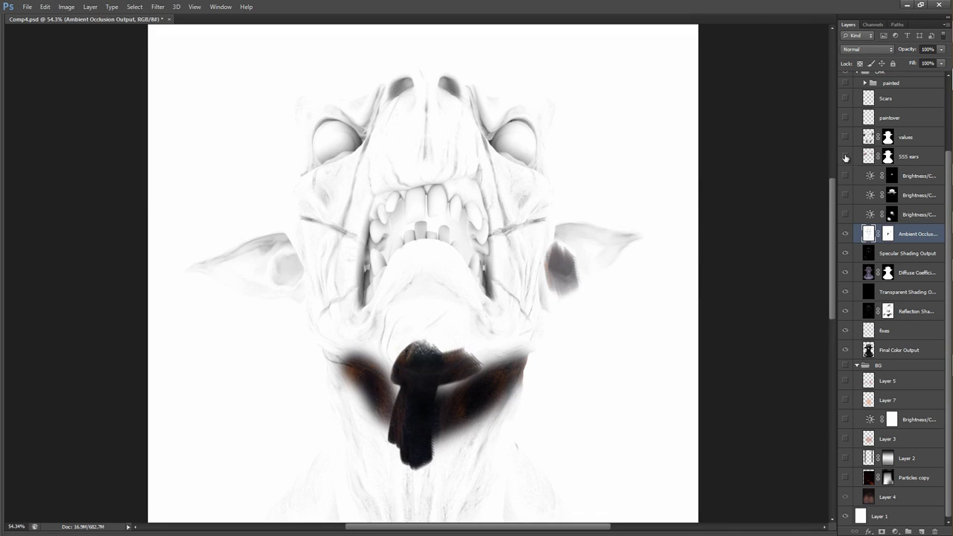
Set the Ambient Occlusion Output layer's blend mode to Multiply and view the whole character.
click(867, 49)
click(849, 91)
key(ctrl+0)
drag(473, 233, 482, 181)
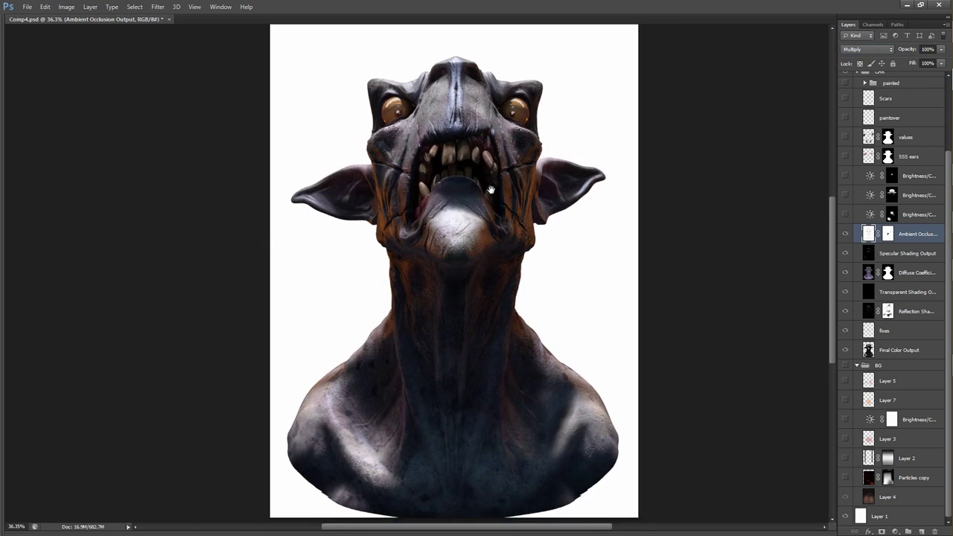
Compare the character's shading with the Ambient Occlusion Output layer hidden and shown.
click(846, 235)
click(845, 234)
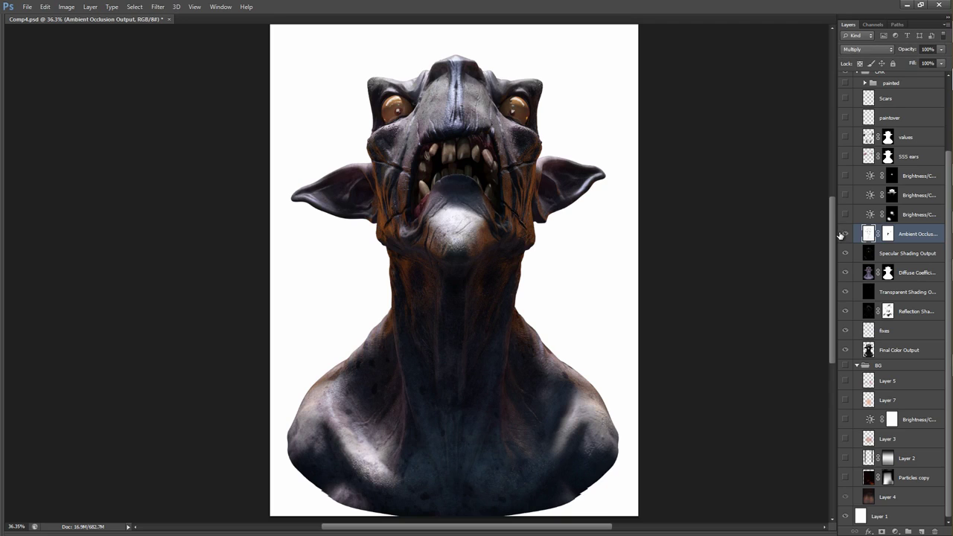
click(845, 235)
click(844, 235)
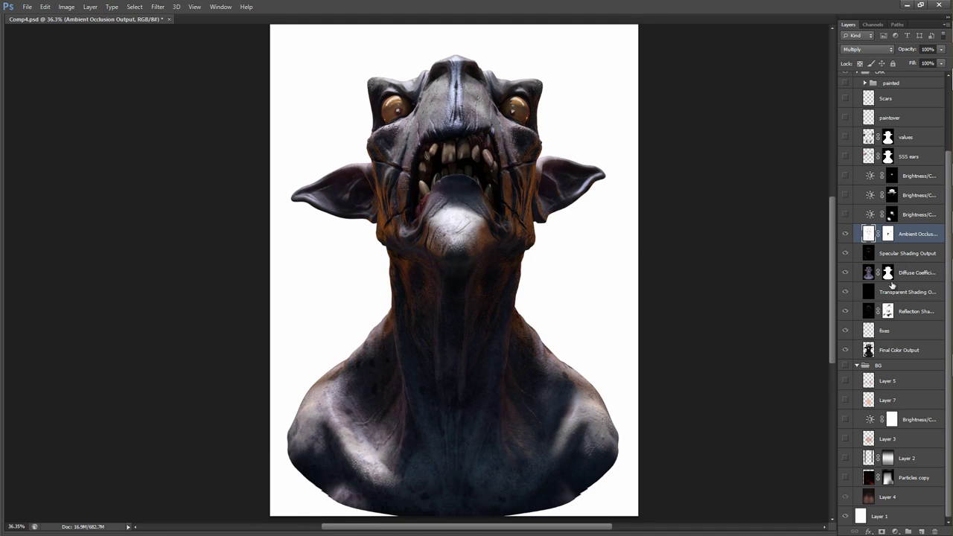
Show the two Brightness/Contrast layers directly above Ambient Occlusion Output, comparing the image with the upper one hidden and shown.
click(846, 215)
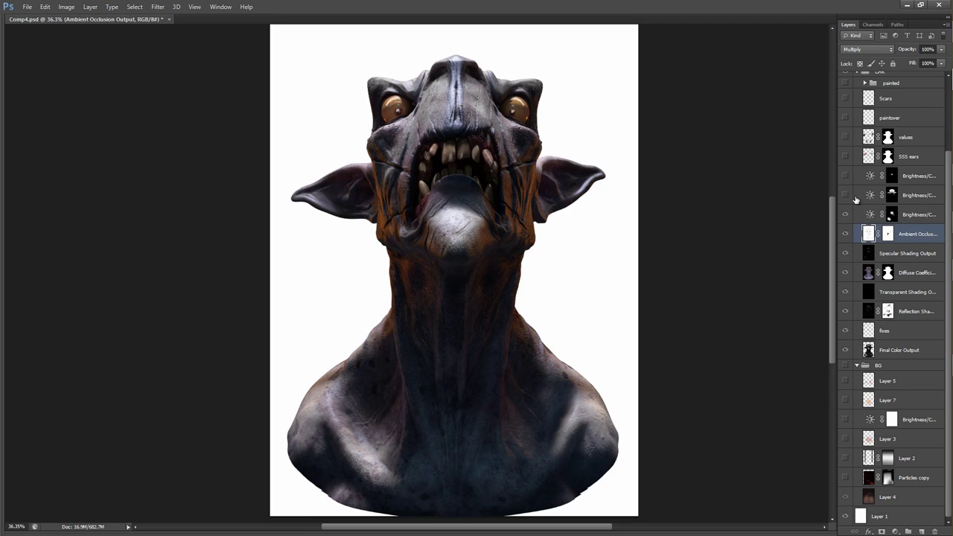
click(844, 196)
click(844, 196)
click(845, 197)
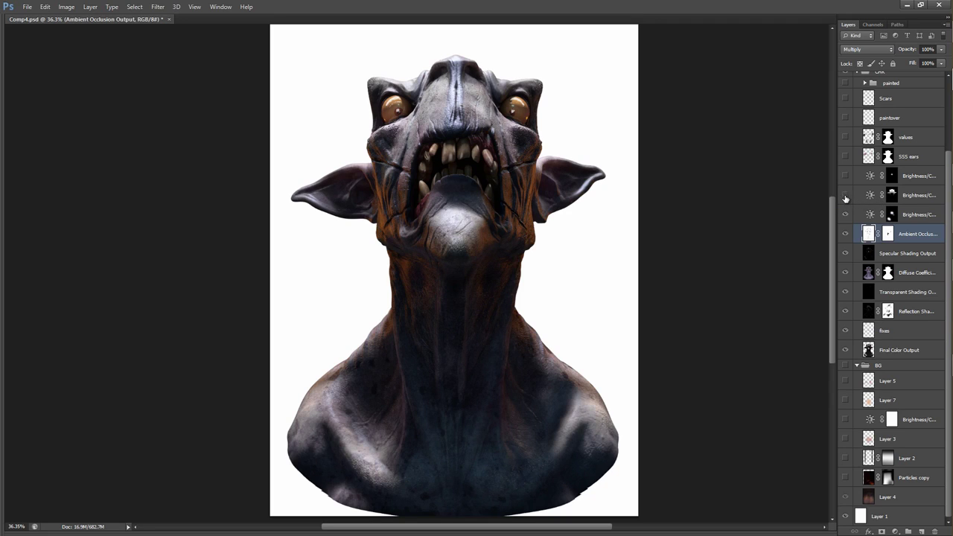
click(845, 195)
click(843, 195)
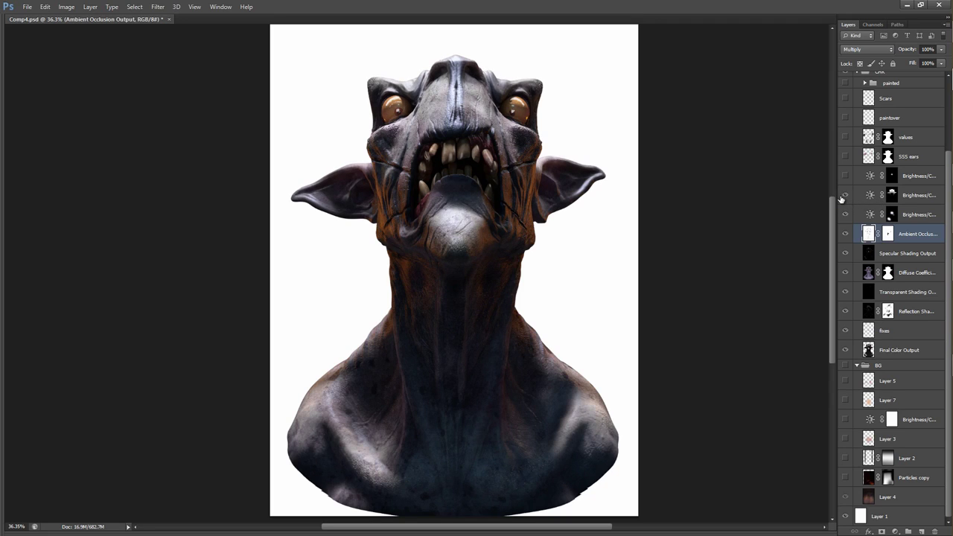
Add a Brightness/Contrast adjustment layer above Brightness/Contrast 5 and set its brightness to 33.
click(893, 196)
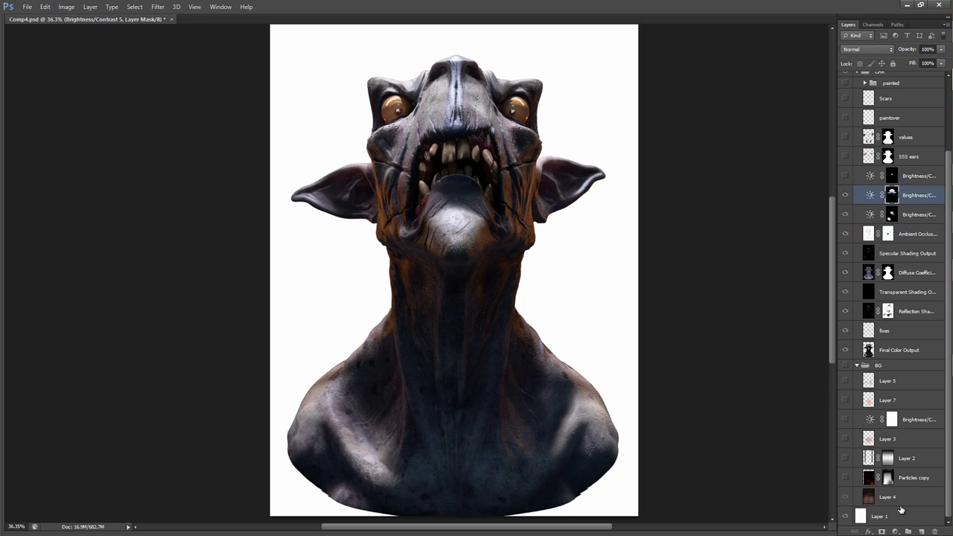
click(895, 530)
click(886, 351)
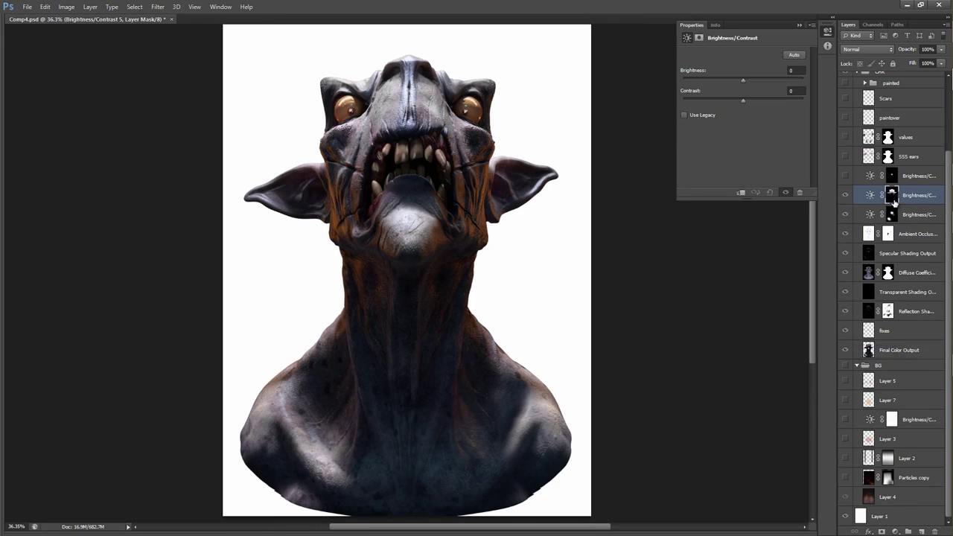
drag(752, 82, 756, 82)
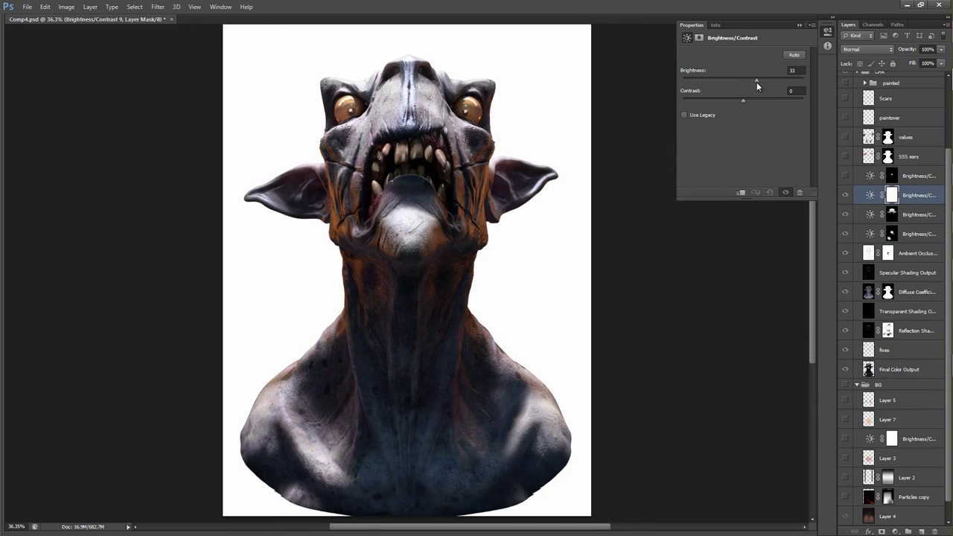
Paint out part of the new brightness adjustment on its mask with a smaller textured brush, and delete that adjustment layer.
key(b)
alt+right_click(425, 300)
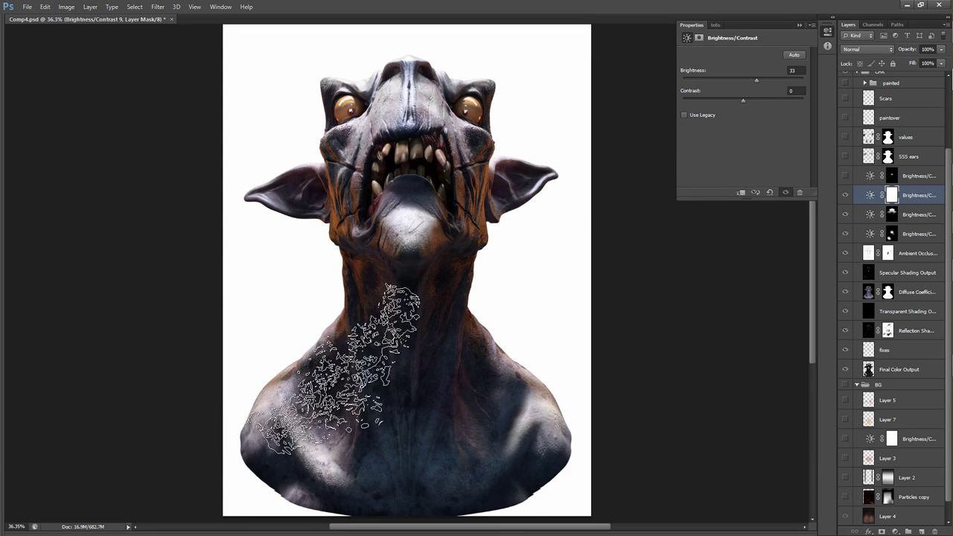
key(bracketleft)
key(bracketleft)
key(bracketleft)
key(bracketleft)
key(bracketleft)
key(bracketleft)
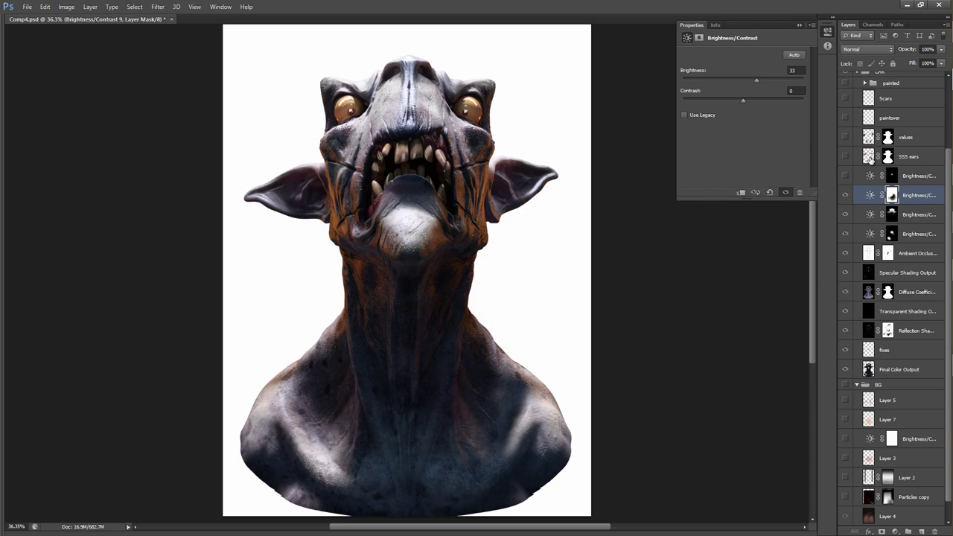
click(920, 196)
key(Delete)
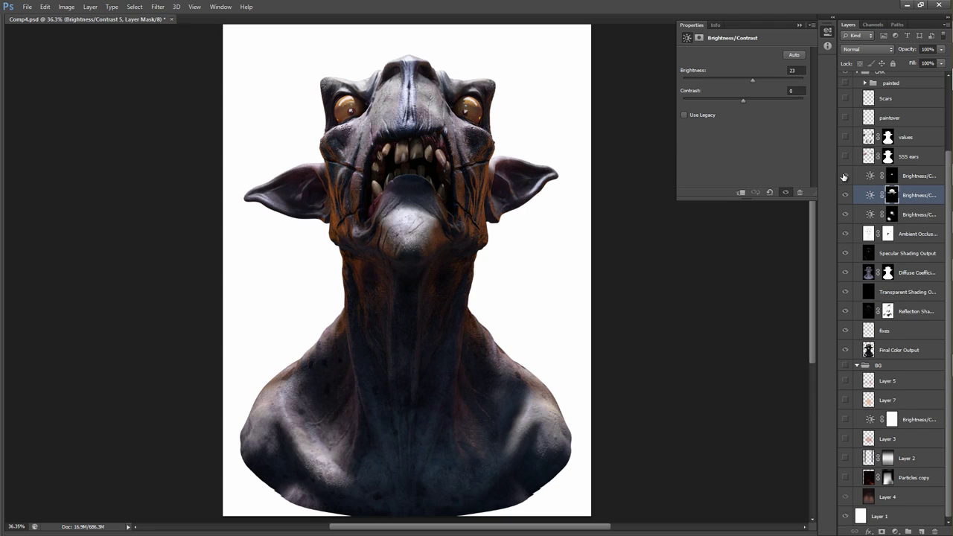
Show the topmost masked Brightness/Contrast layer, compare the image with and without it, and show the SSS ears layer.
click(845, 176)
click(845, 175)
click(846, 175)
click(845, 176)
click(845, 177)
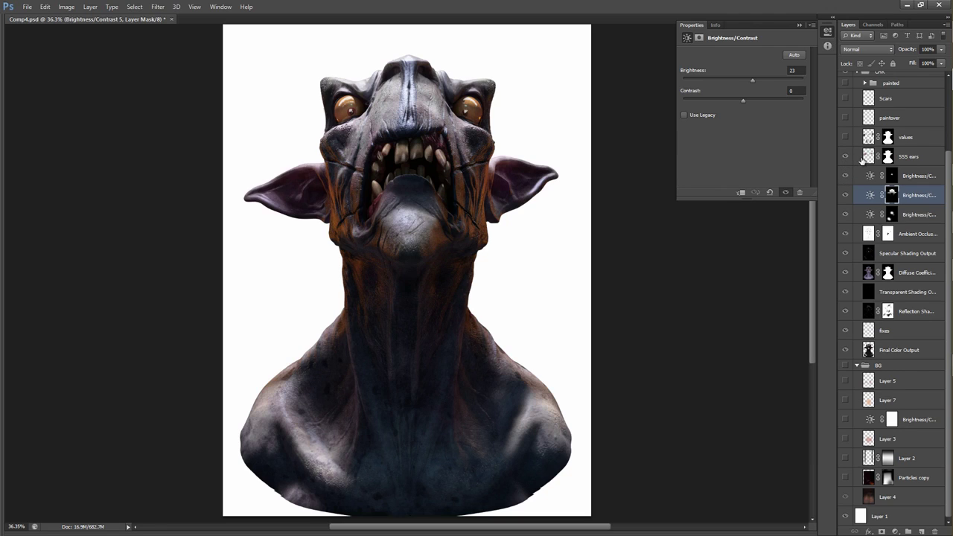
Try the SSS ears layer in Normal blend mode with a higher opacity to inspect its painted ear colour.
click(870, 156)
click(869, 49)
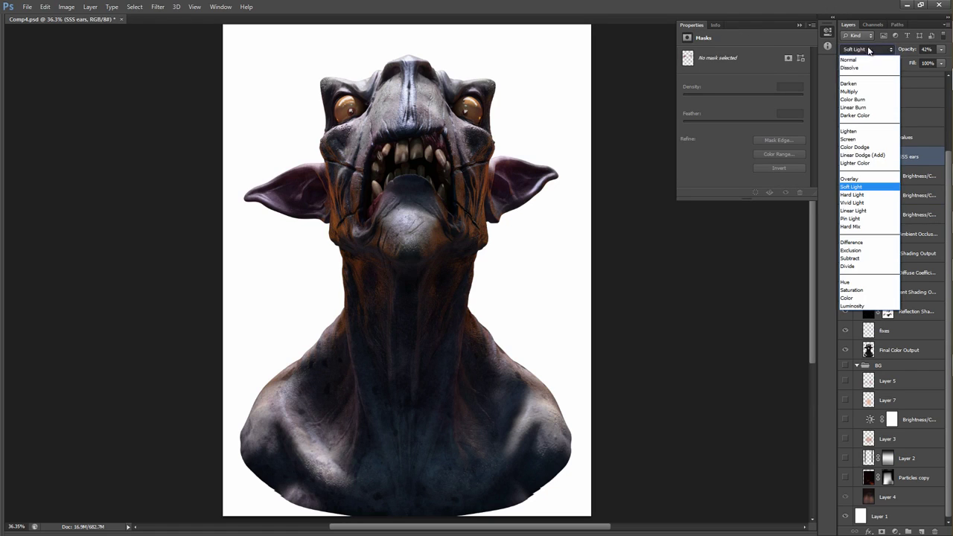
click(864, 60)
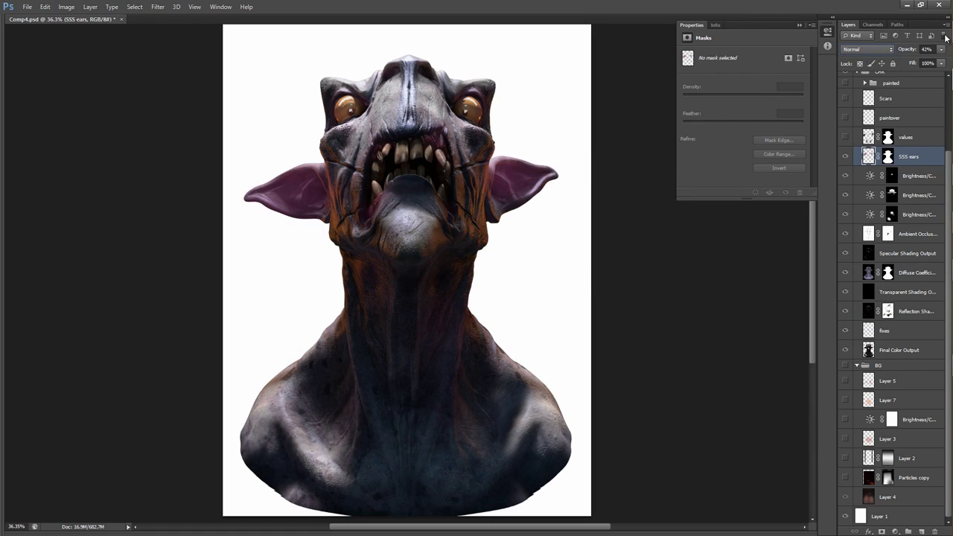
drag(902, 46, 910, 50)
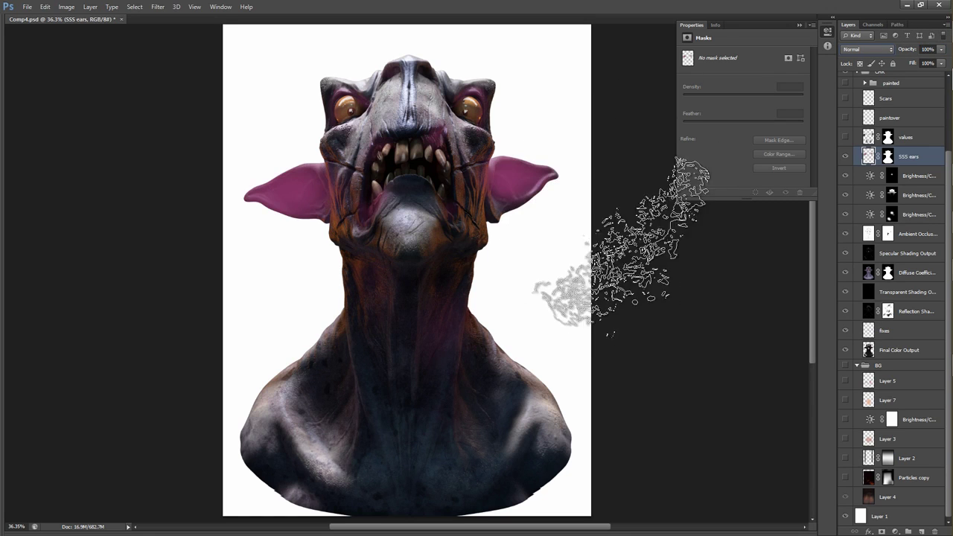
Undo the opacity and blend mode changes on the SSS ears layer.
key(ctrl+z)
key(ctrl+z)
key(ctrl+z)
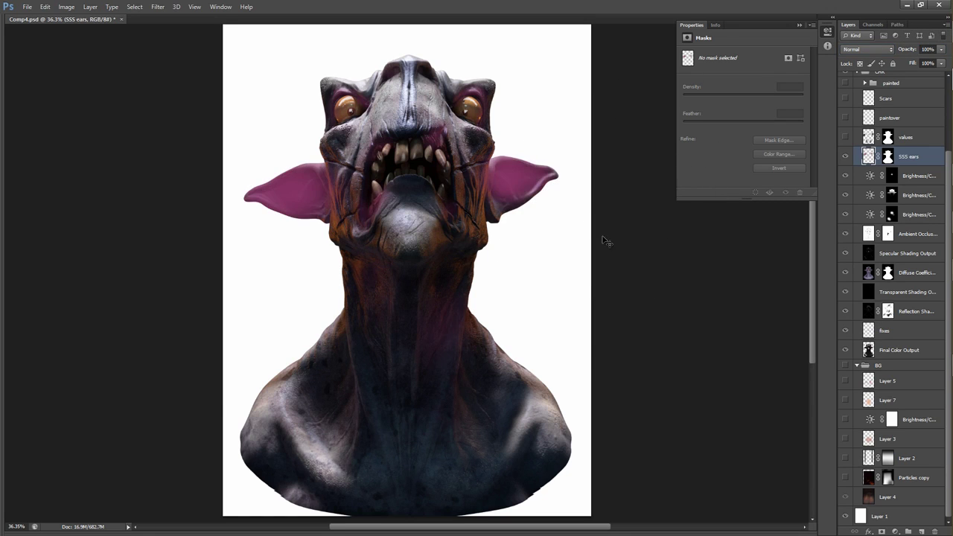
scroll(573, 237, down, 2)
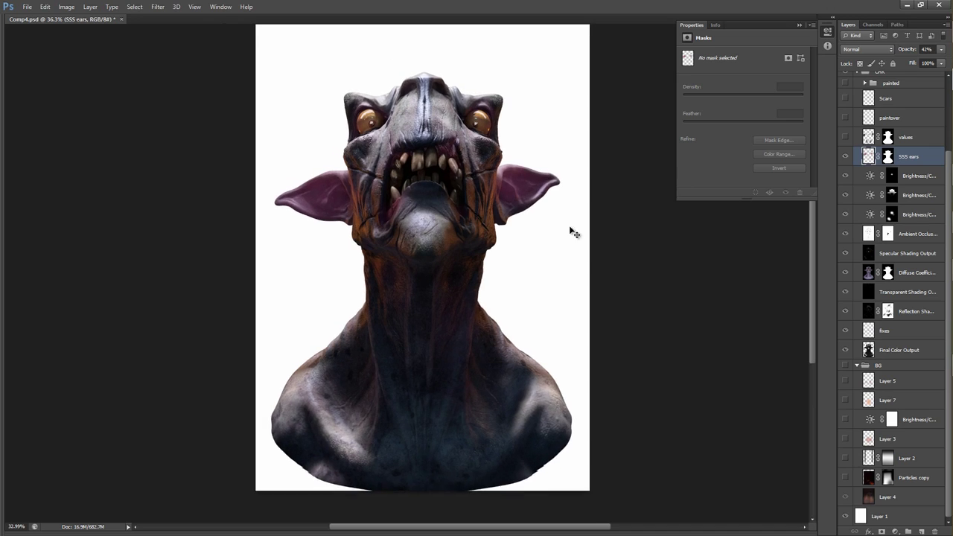
key(alt+[)
key(alt+[)
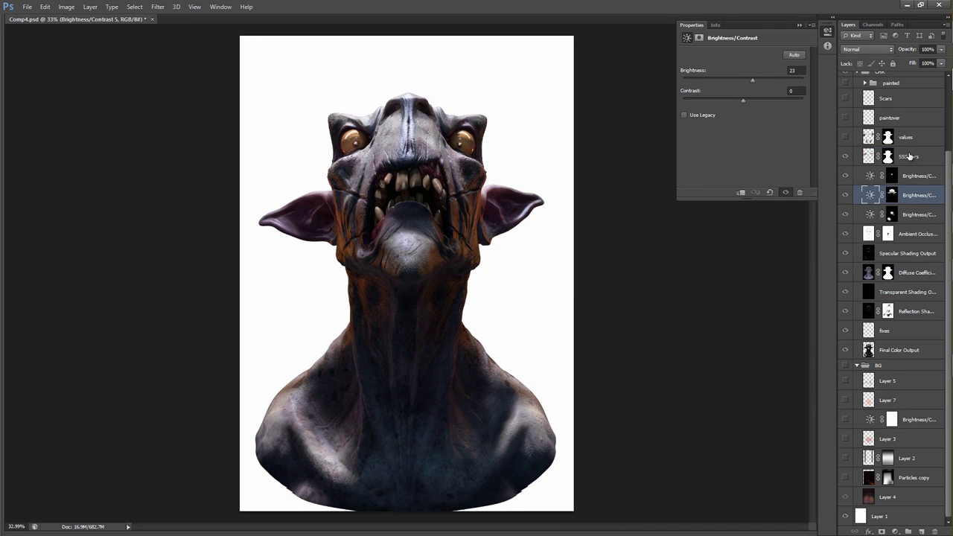
Show the values layer and compare the character's light and dark areas with it hidden and shown.
click(910, 139)
click(848, 138)
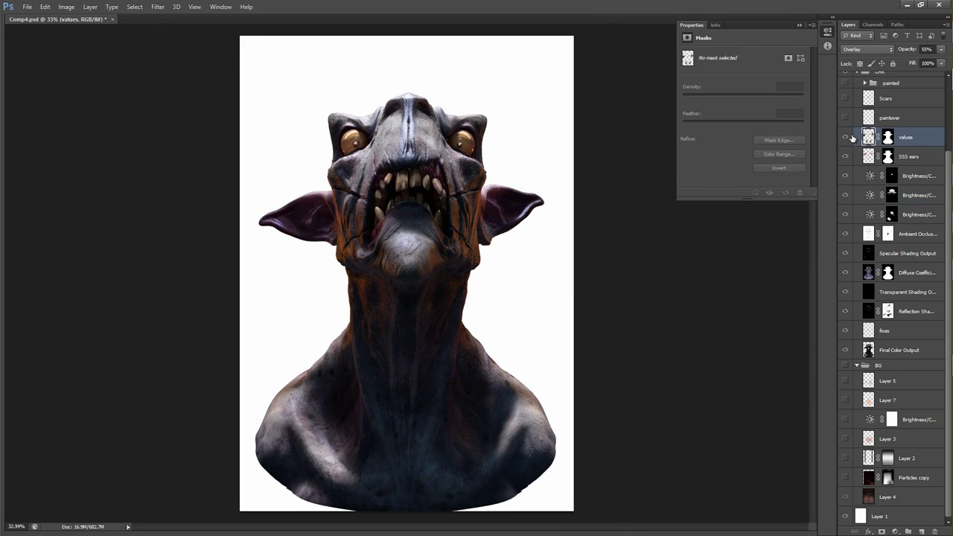
click(848, 137)
click(849, 137)
click(846, 138)
click(845, 137)
click(845, 138)
click(845, 139)
Check the values layer's effect in grayscale by temporarily showing the VALUE CHECK layer while hiding and showing values.
scroll(849, 149, up, 3)
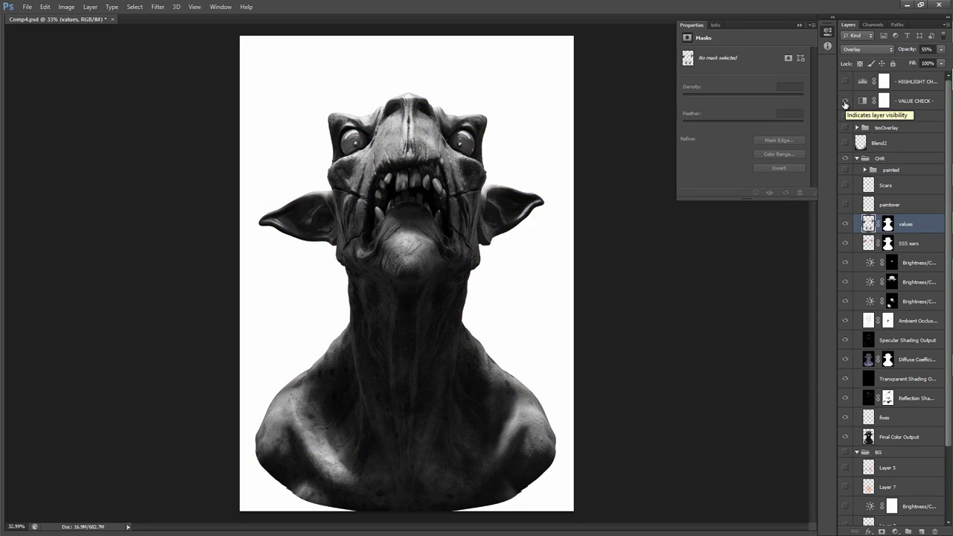
click(845, 225)
click(845, 225)
click(845, 101)
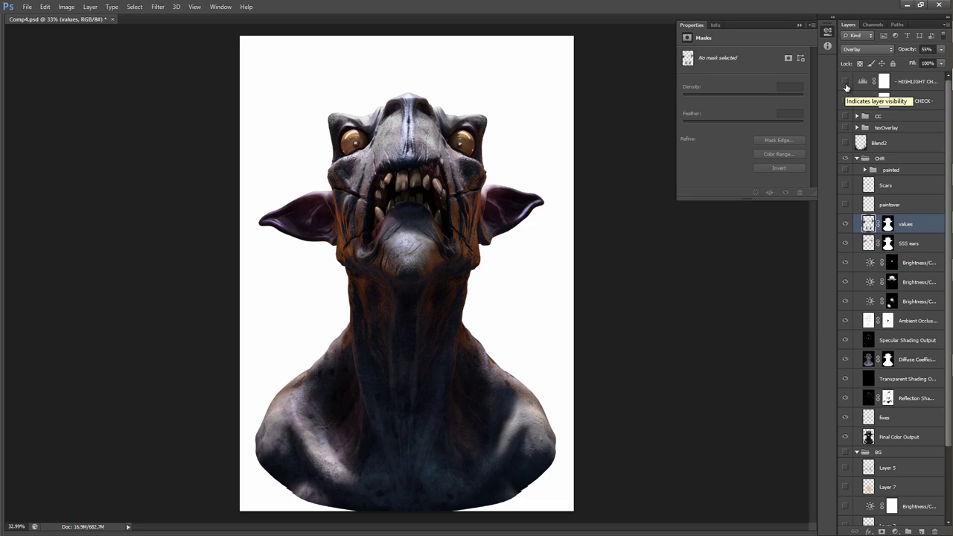
Temporarily show the HIGHLIGHT CHECK layer to examine the brightest areas and its Levels settings, and hide it again.
click(845, 85)
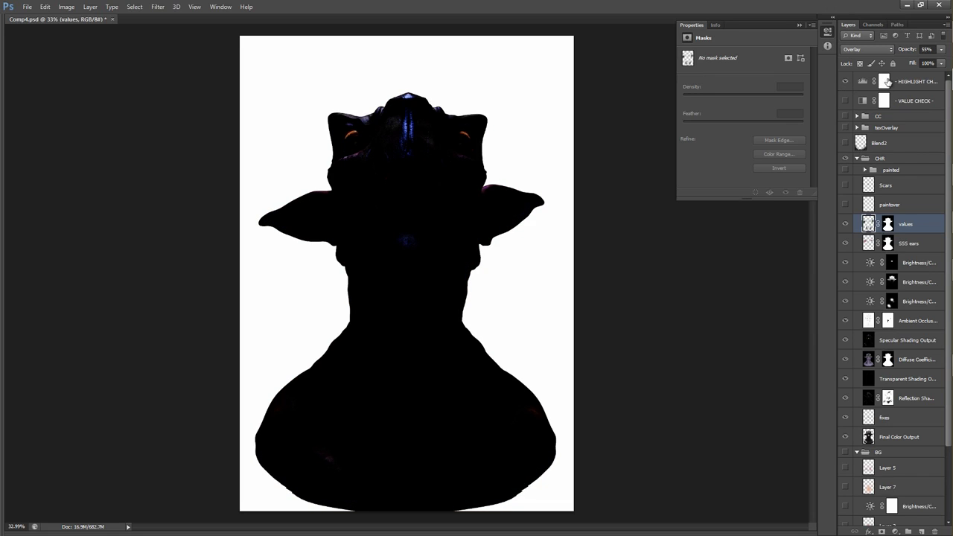
click(860, 84)
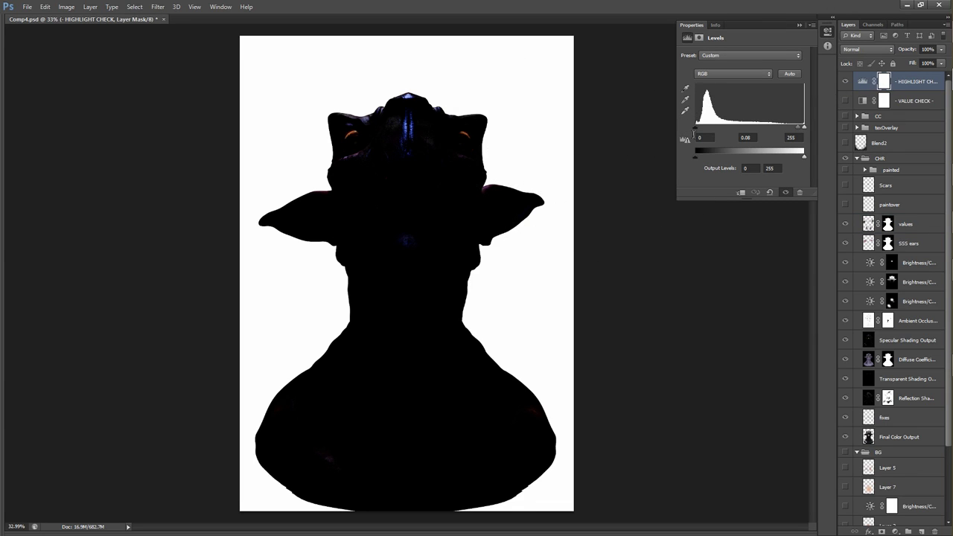
click(844, 81)
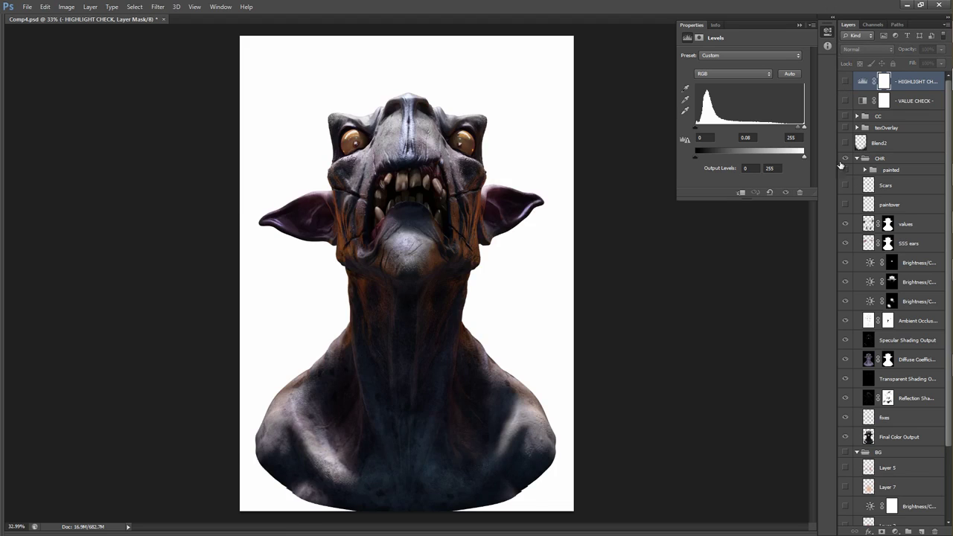
Show the Scars layer and compare the creature's face up close with it hidden and shown.
scroll(864, 190, down, 1)
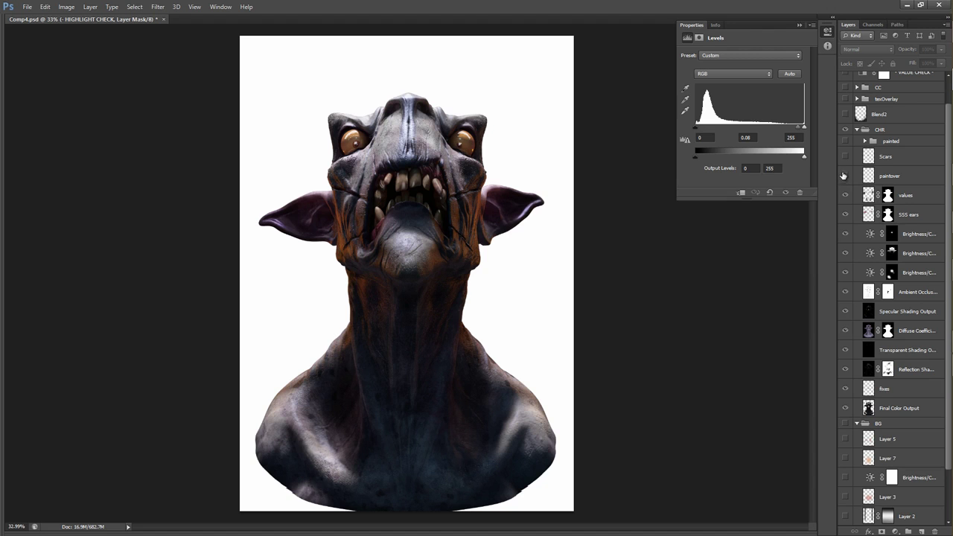
click(846, 156)
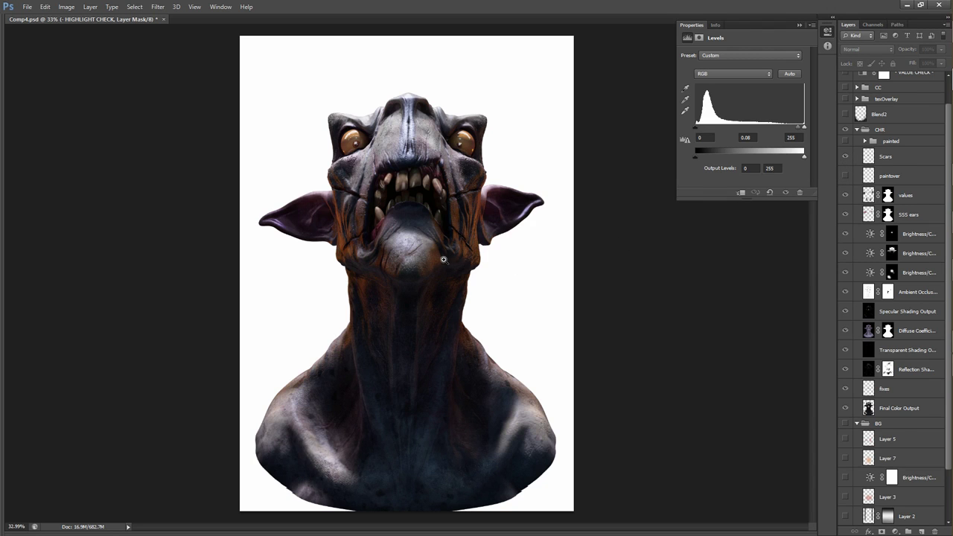
key(ctrl+plus)
mouse_move(466, 255)
mouse_down()
mouse_move(492, 232)
mouse_move(468, 251)
mouse_up()
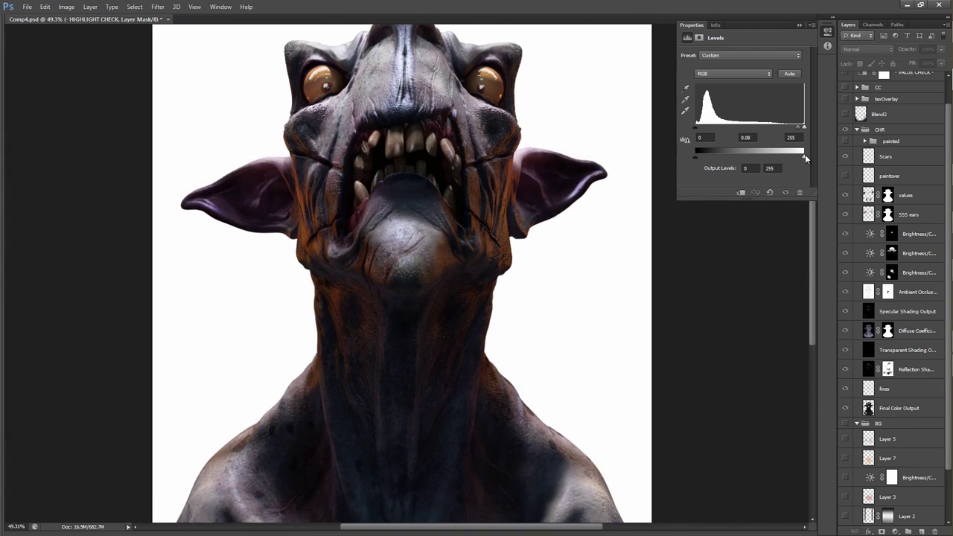
click(844, 157)
click(844, 157)
drag(546, 263, 519, 285)
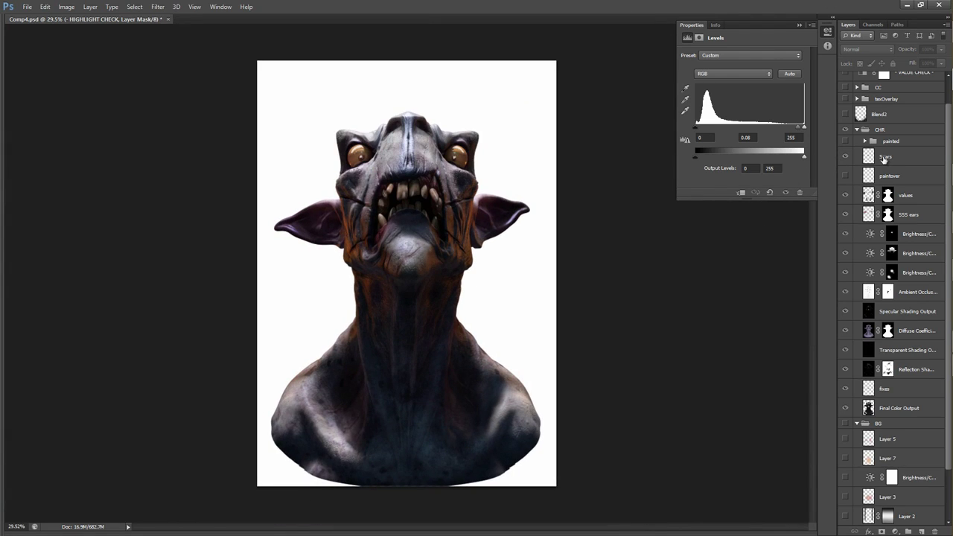
Select the Scars layer, compare the image with it hidden and shown, and review its blend mode options without changing them.
click(885, 159)
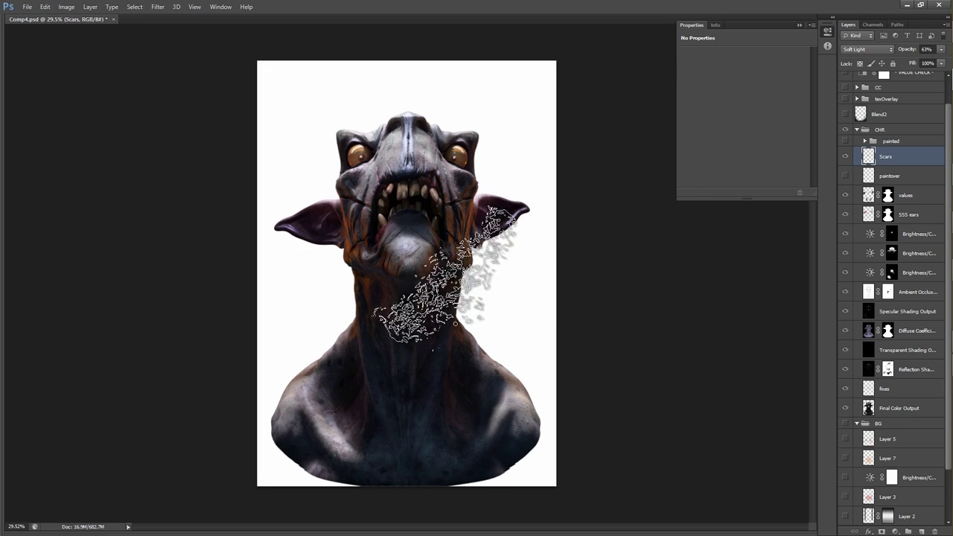
click(844, 157)
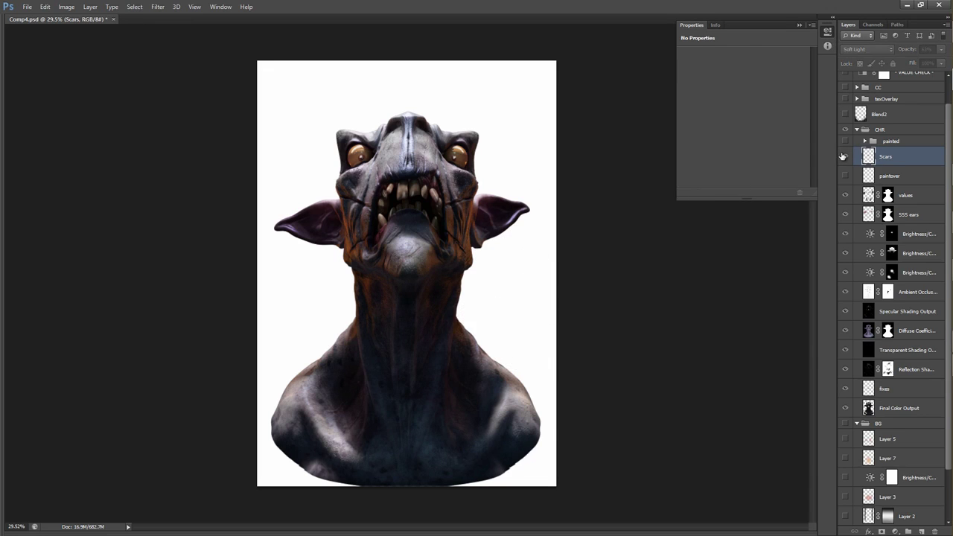
click(844, 156)
click(875, 50)
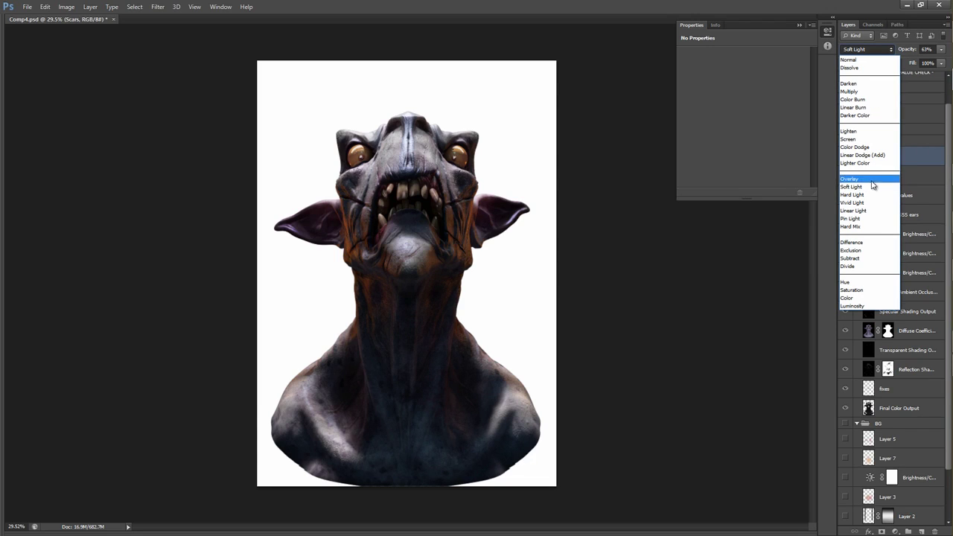
click(558, 234)
key(z)
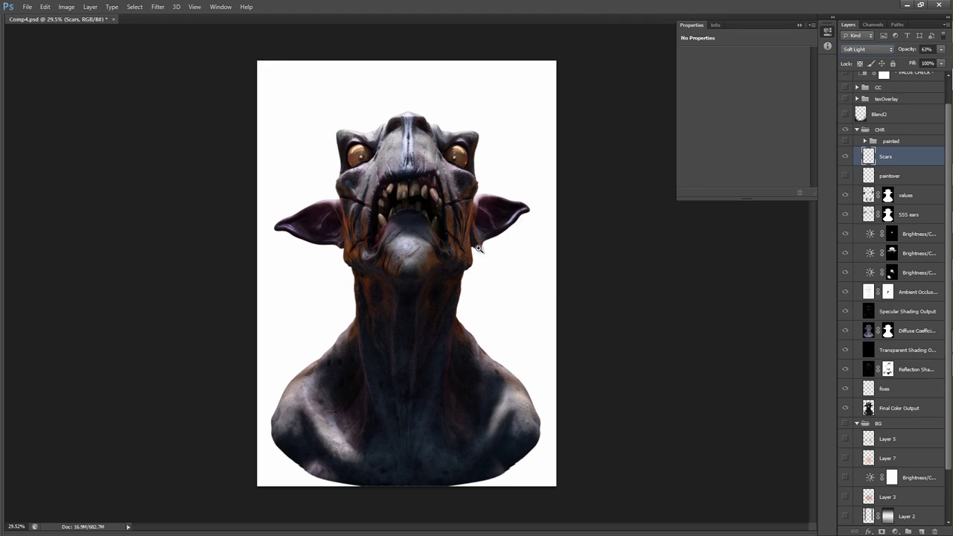
mouse_move(476, 247)
mouse_down()
mouse_move(503, 237)
mouse_move(472, 234)
mouse_up()
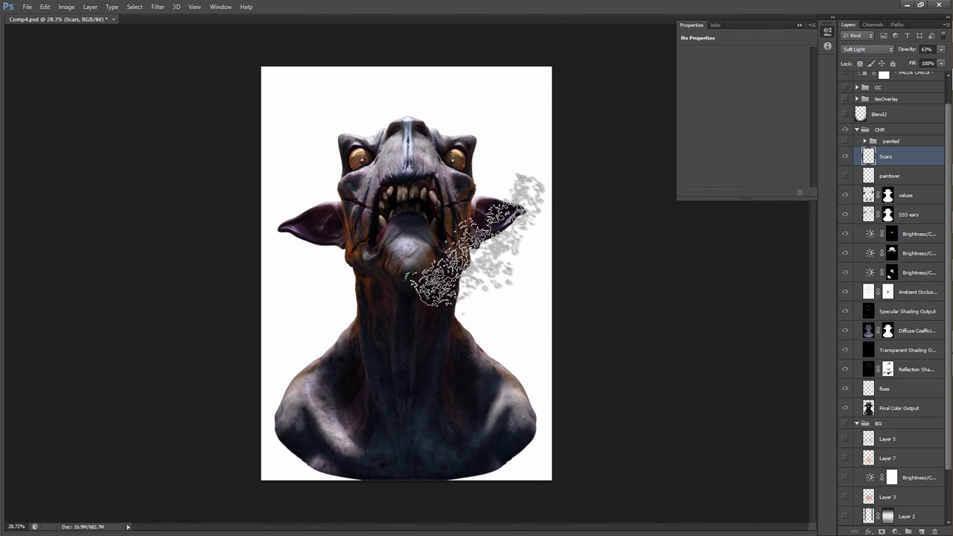
key(ctrl+d)
key(ctrl+minus)
mouse_move(435, 227)
mouse_down()
mouse_move(444, 227)
mouse_move(426, 233)
mouse_up()
key(z)
Expand and show the painted group, keeping only its hair layer visible and hiding its other layers.
scroll(856, 250, up, 2)
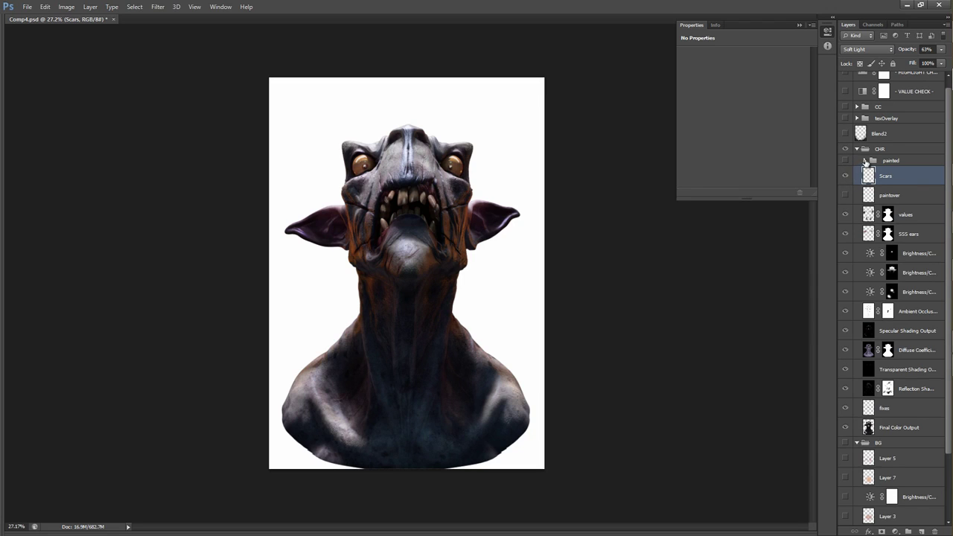
click(863, 160)
click(844, 161)
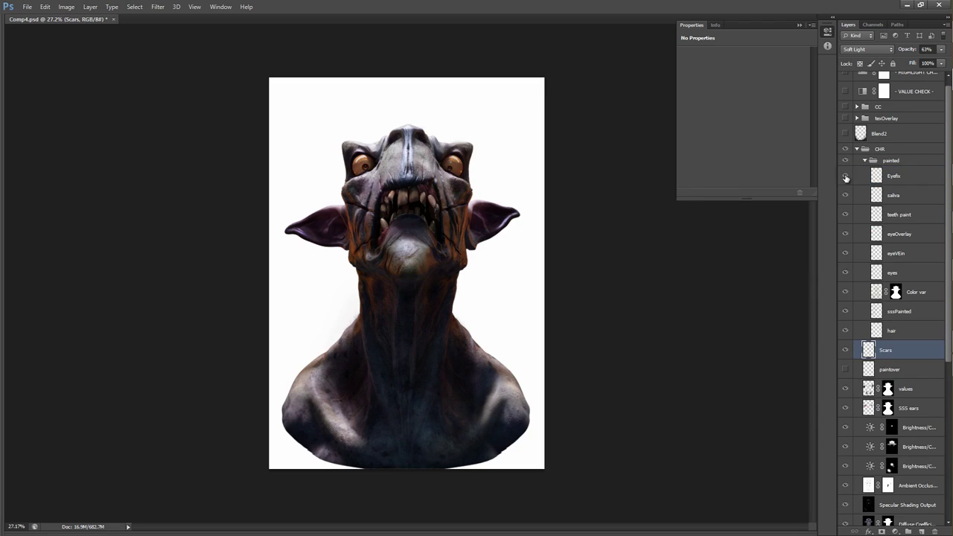
drag(846, 177, 846, 332)
click(846, 331)
Examine the painted hairs along the creature's neck and shoulder up close.
key(ctrl+space)
drag(498, 330, 536, 320)
drag(498, 294, 886, 173)
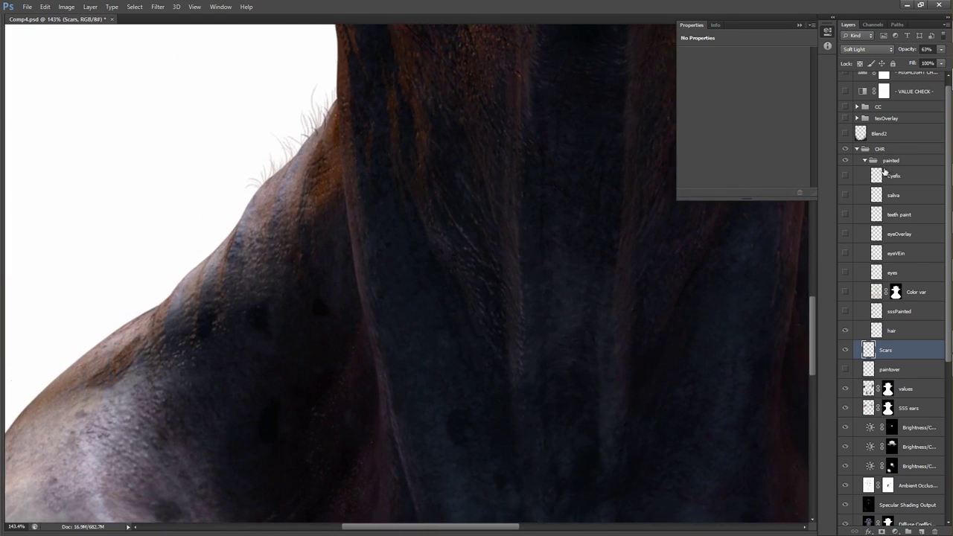
drag(445, 280, 379, 363)
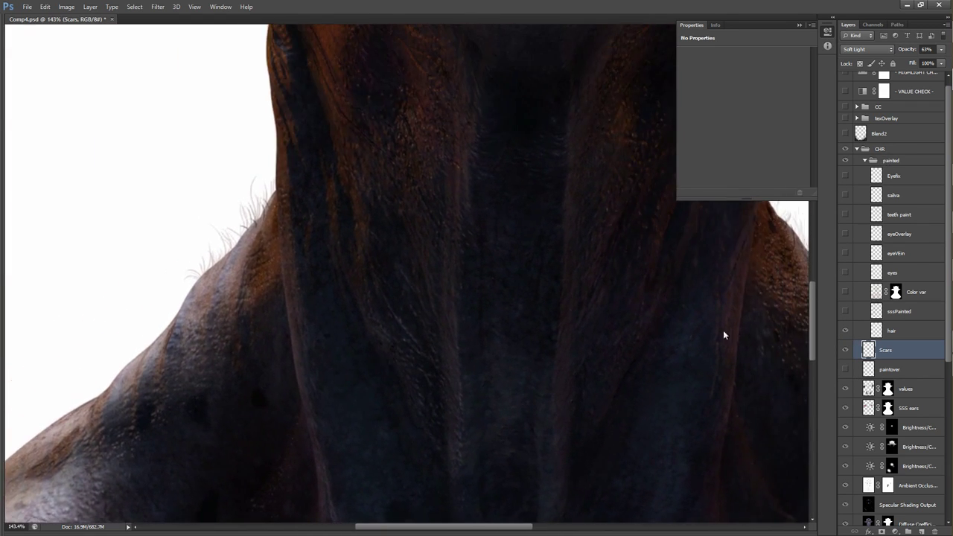
Compare the creature's neck and shoulders with the hair layer hidden and shown, and check the whole image.
click(847, 330)
click(845, 330)
key(ctrl+space)
drag(575, 261, 453, 337)
key(space)
key(ctrl+space)
drag(505, 296, 479, 296)
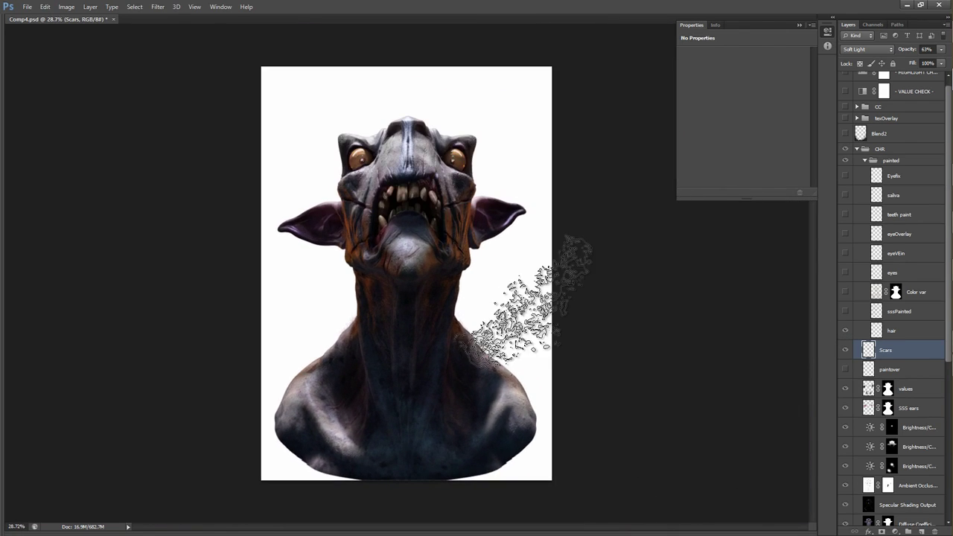
Show the sssPainted and Color var layers in the painted group.
click(845, 312)
click(845, 313)
click(845, 312)
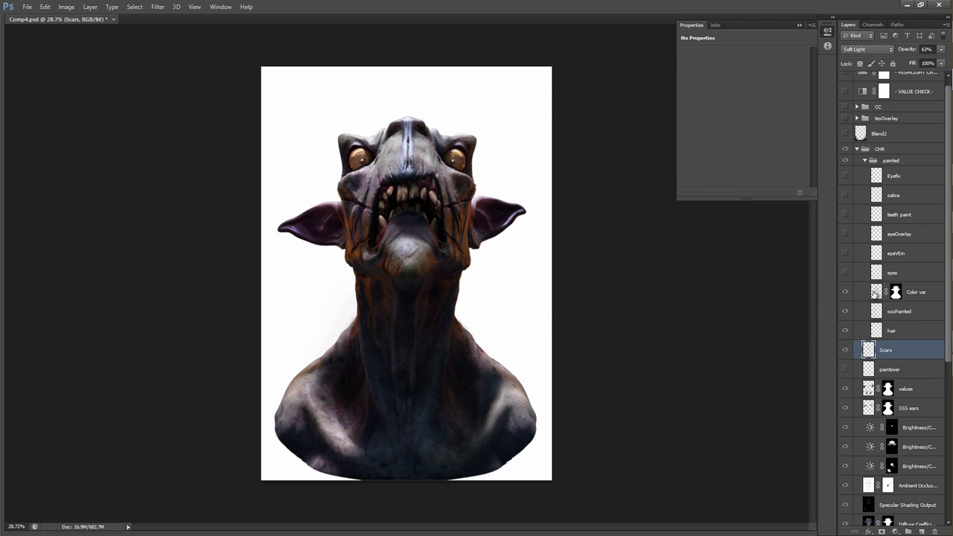
Try the Color var layer in Normal blend mode at 100% opacity to inspect its painted colours.
click(875, 295)
click(873, 50)
click(871, 60)
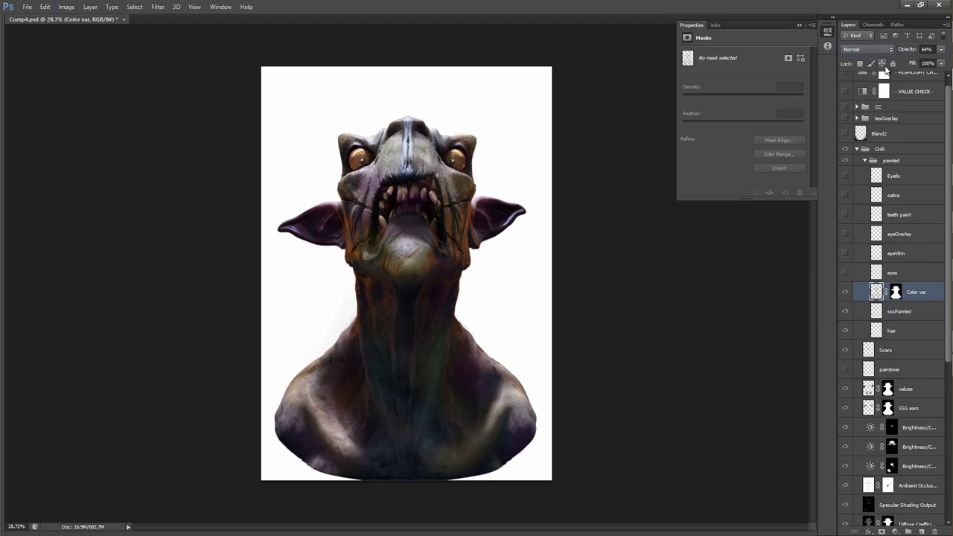
drag(900, 51, 935, 50)
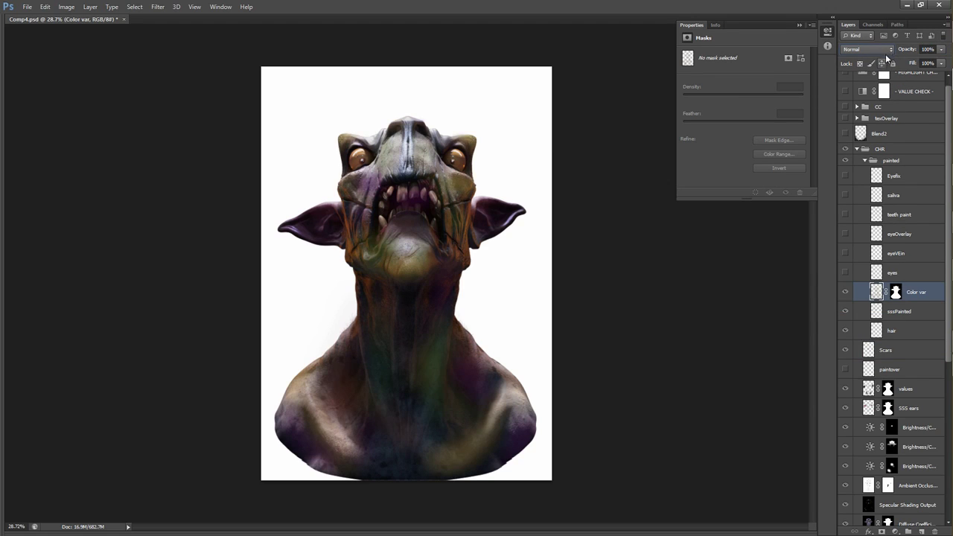
drag(560, 223, 594, 249)
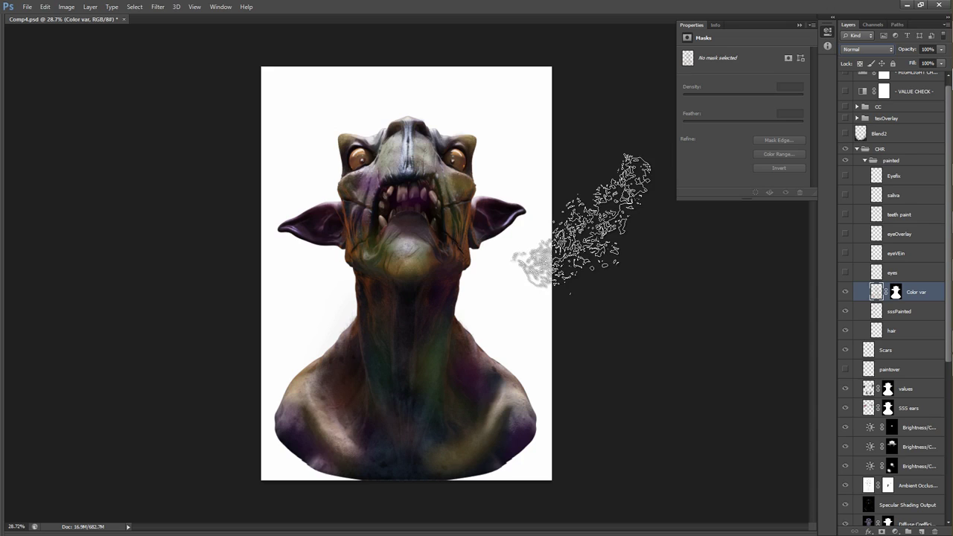
drag(594, 249, 545, 265)
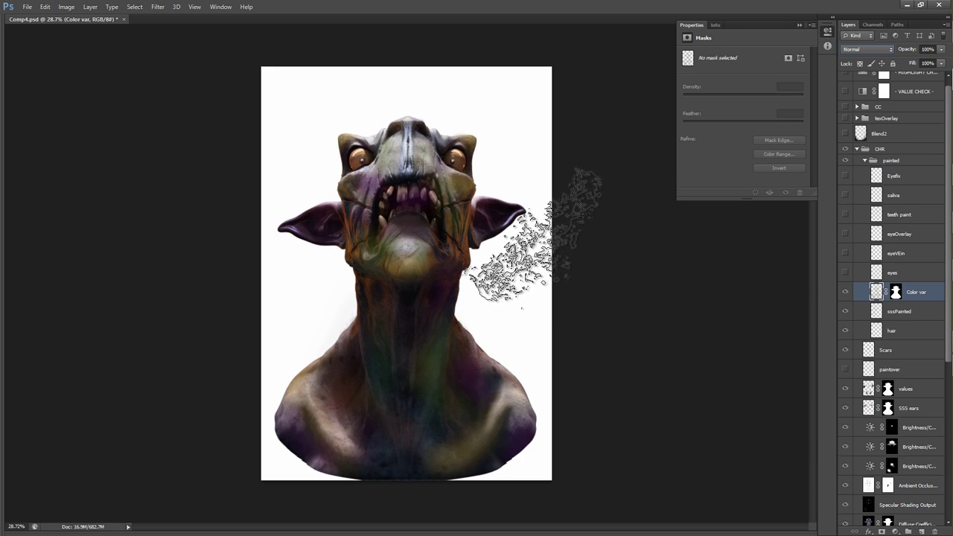
Set the Color var layer's opacity back to 64% and undo its trial blend mode changes.
key(6)
key(4)
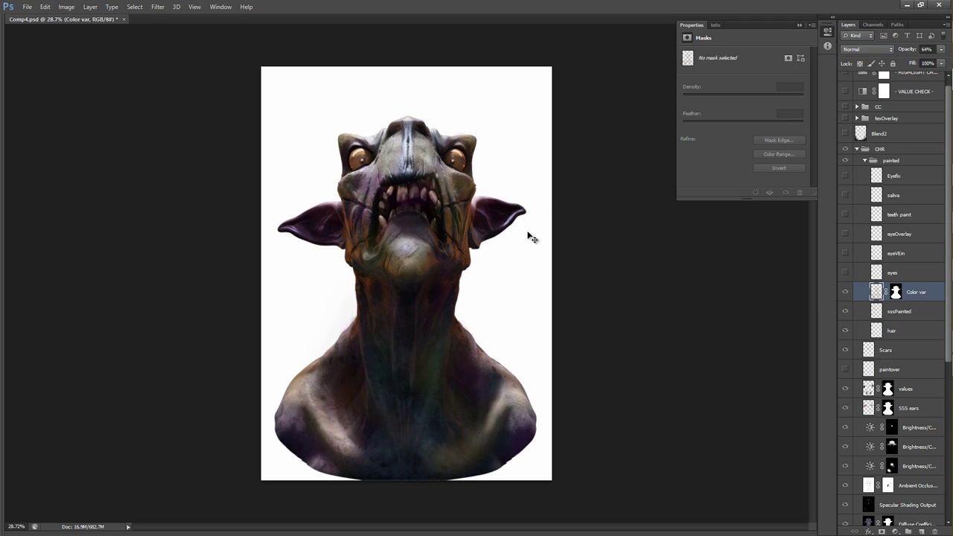
key(ctrl+z)
key(ctrl+z)
key(3)
ctrl+click(528, 232)
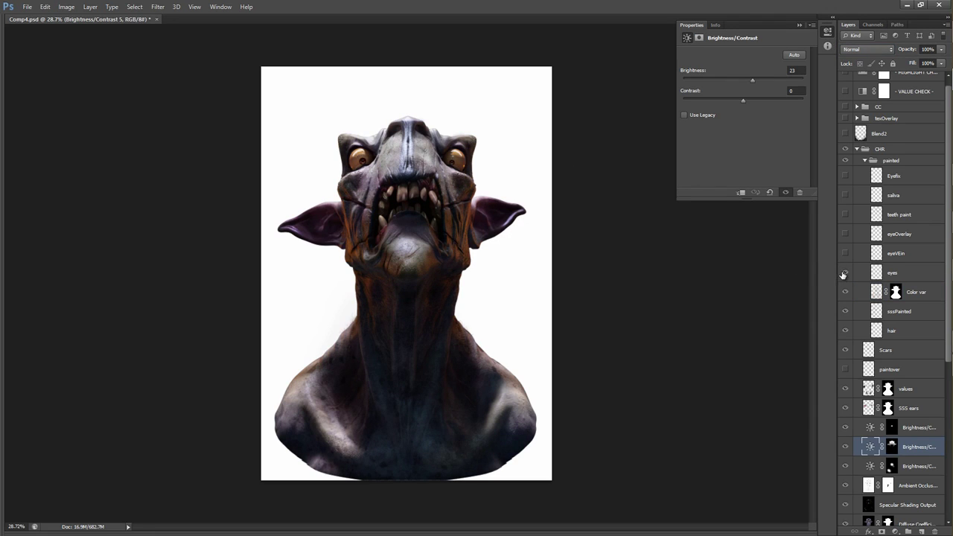
Select and show the eyes layer, comparing the creature's eyes up close with it hidden and shown.
click(898, 271)
scroll(443, 151, up, 5)
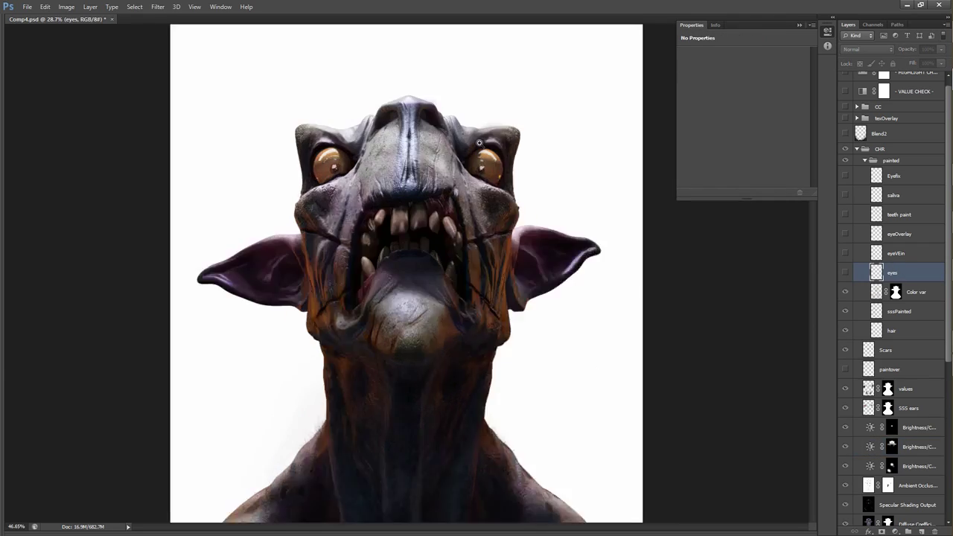
scroll(475, 176, up, 3)
scroll(475, 174, down, 3)
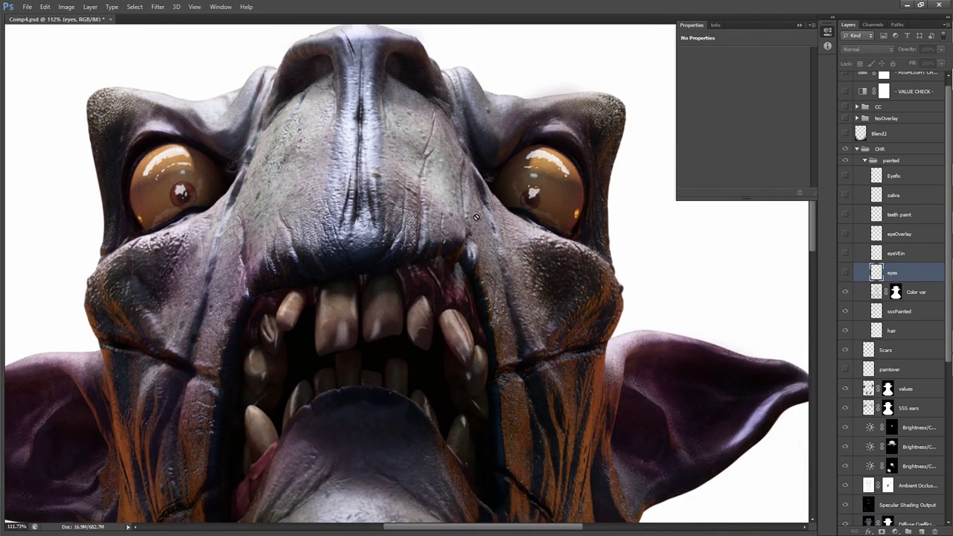
scroll(490, 244, down, 2)
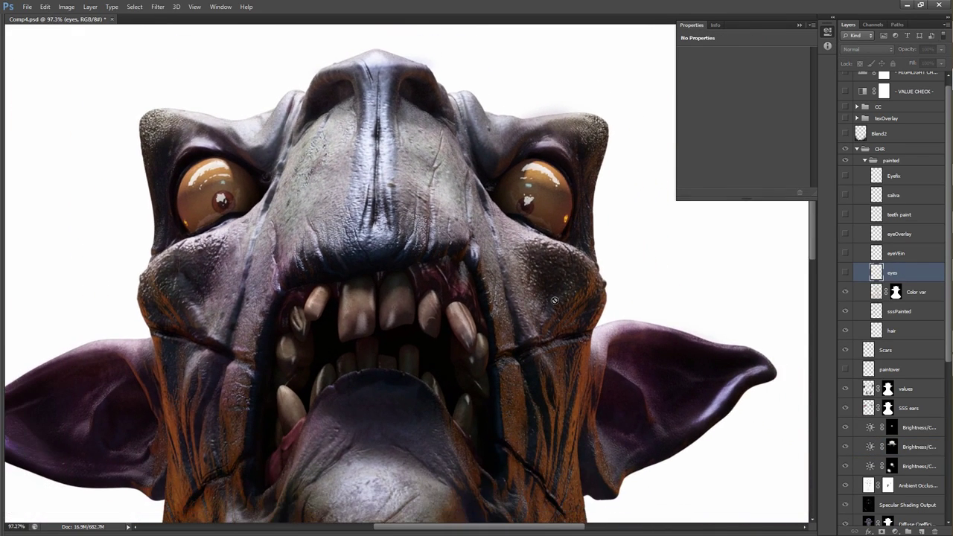
click(845, 274)
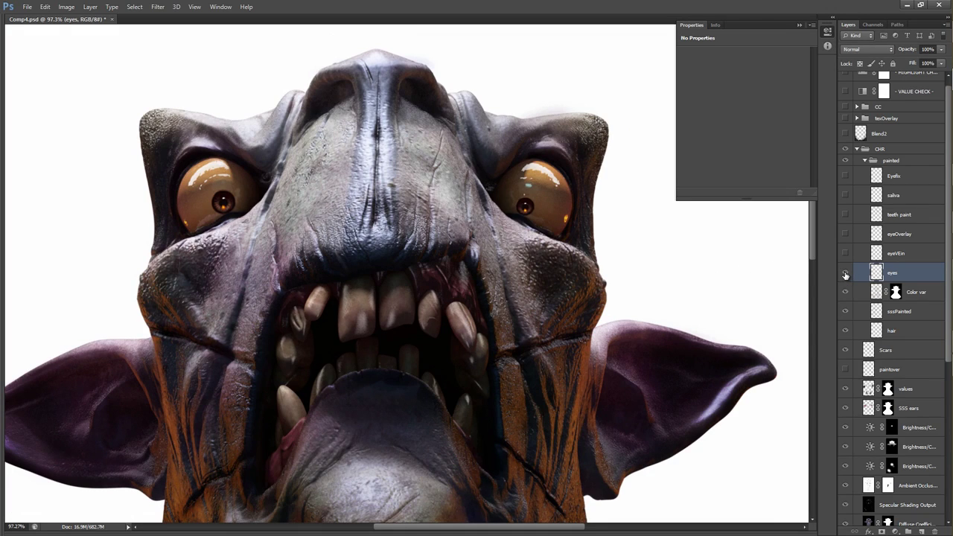
click(846, 274)
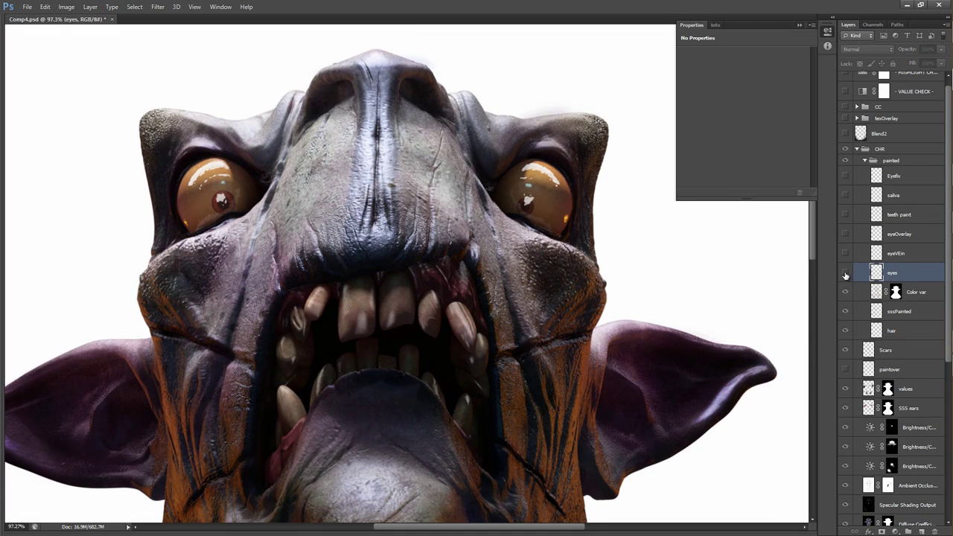
click(845, 274)
click(845, 274)
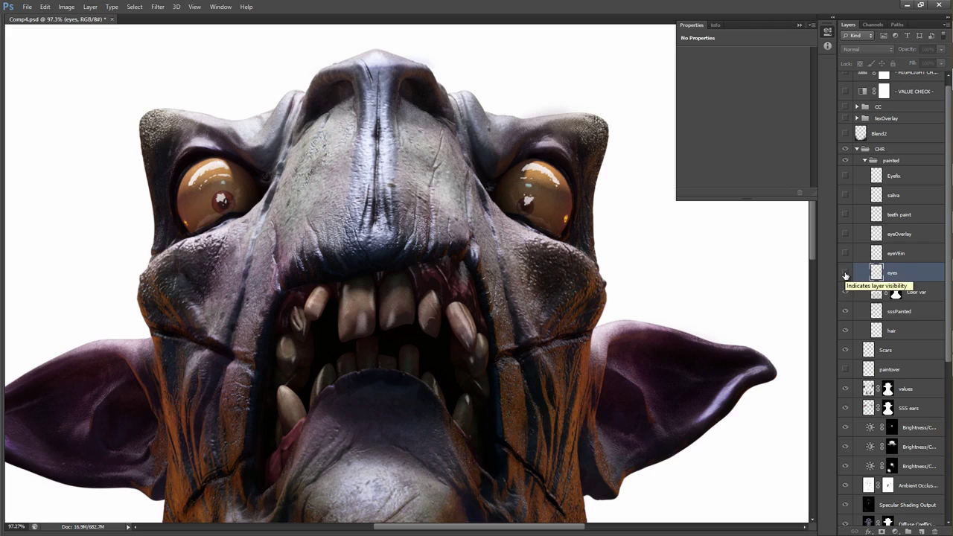
click(845, 274)
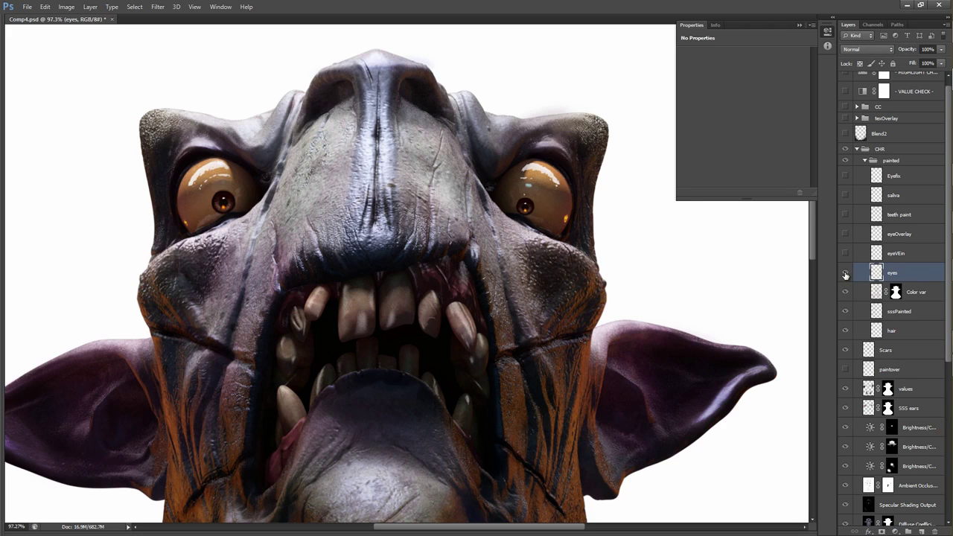
click(846, 274)
click(846, 274)
click(845, 274)
click(846, 274)
Show the eyeVEin, eyeOverlay and teeth paint layers, comparing the eyes with eyeOverlay hidden and shown.
click(845, 237)
click(845, 241)
click(845, 240)
click(845, 237)
click(845, 237)
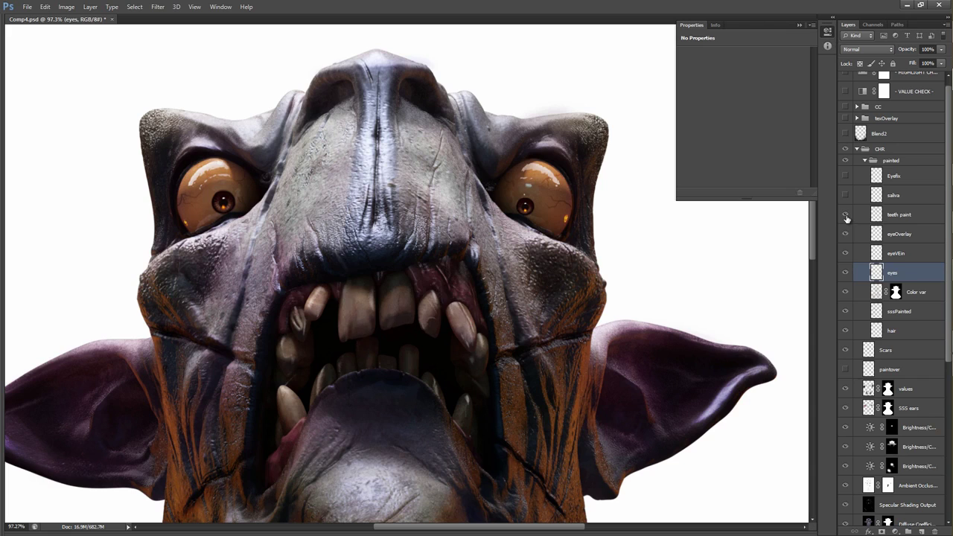
Compare the creature's teeth with the teeth paint layer hidden and shown, leaving it visible.
click(846, 215)
click(846, 215)
click(846, 215)
click(846, 215)
click(846, 215)
click(846, 215)
Show the saliva and Eyefix layers, and check the eye up close and the creature as a whole.
click(846, 197)
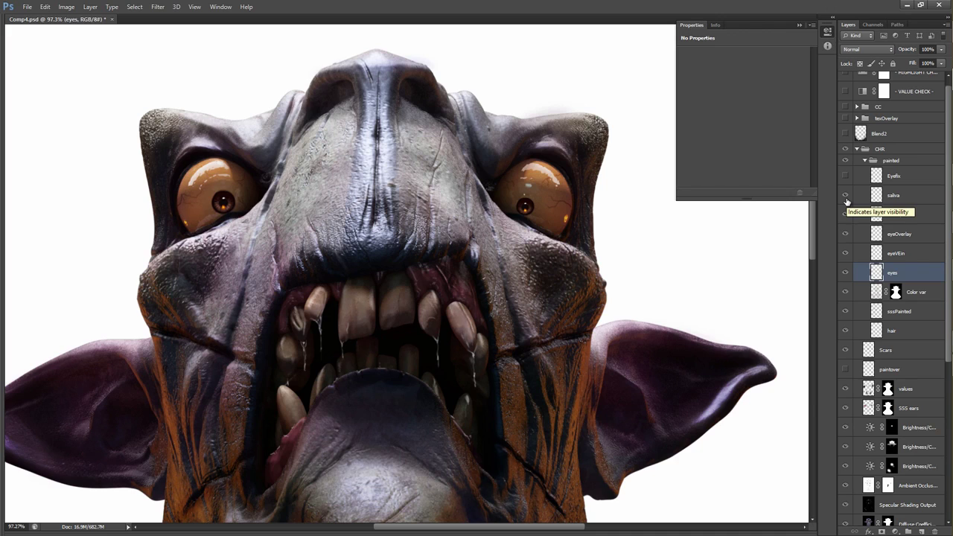
click(844, 176)
click(844, 176)
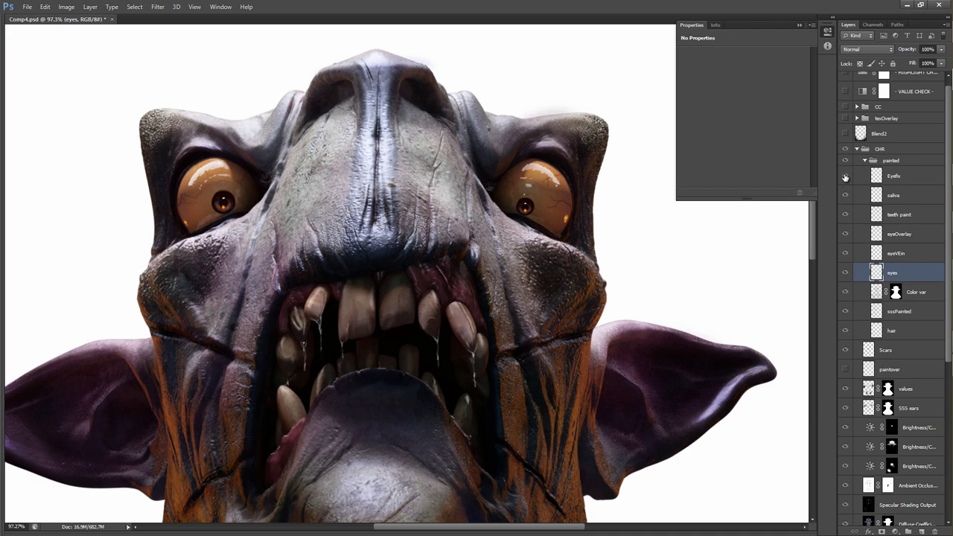
drag(554, 253, 610, 195)
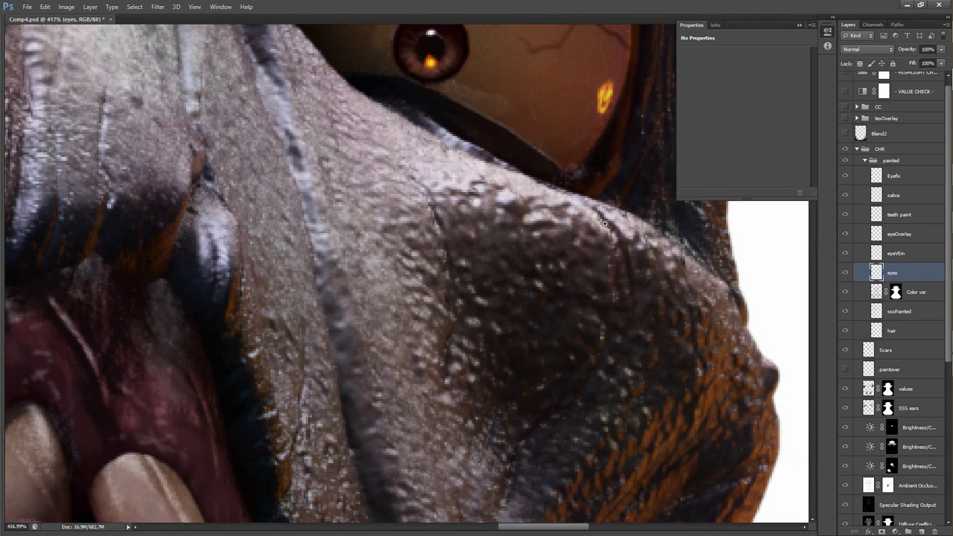
scroll(532, 286, down, 9)
drag(532, 286, 517, 213)
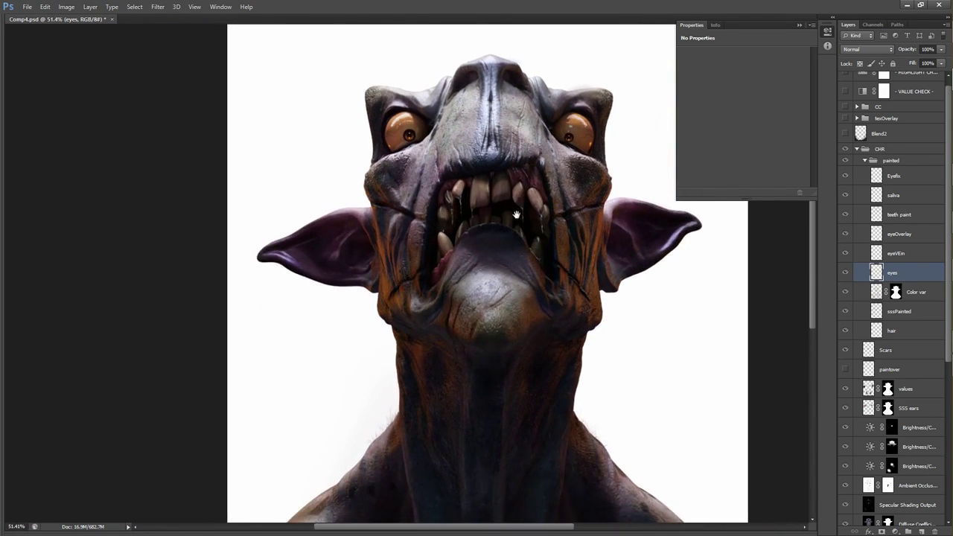
scroll(517, 216, down, 3)
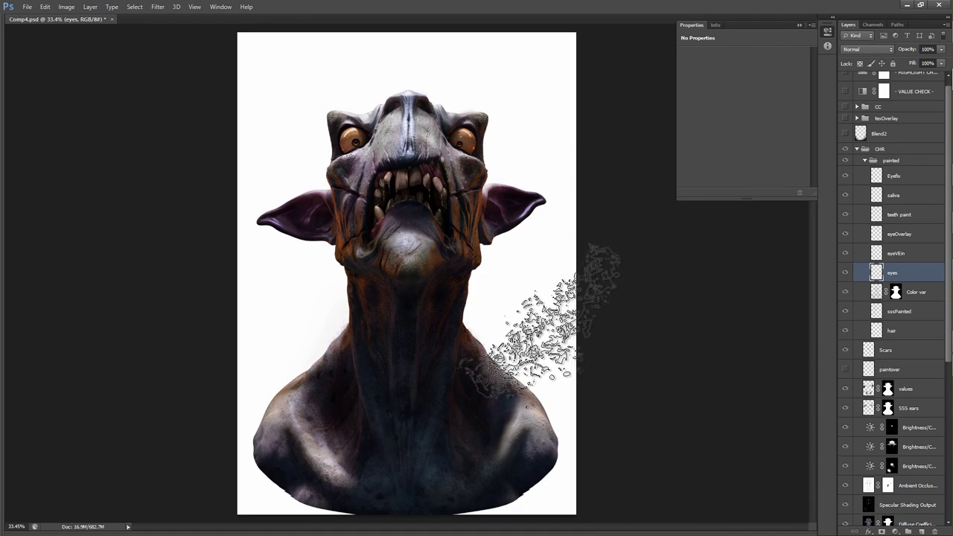
Collapse the painted group and group it with all CHR layers above Final Color Output.
click(864, 166)
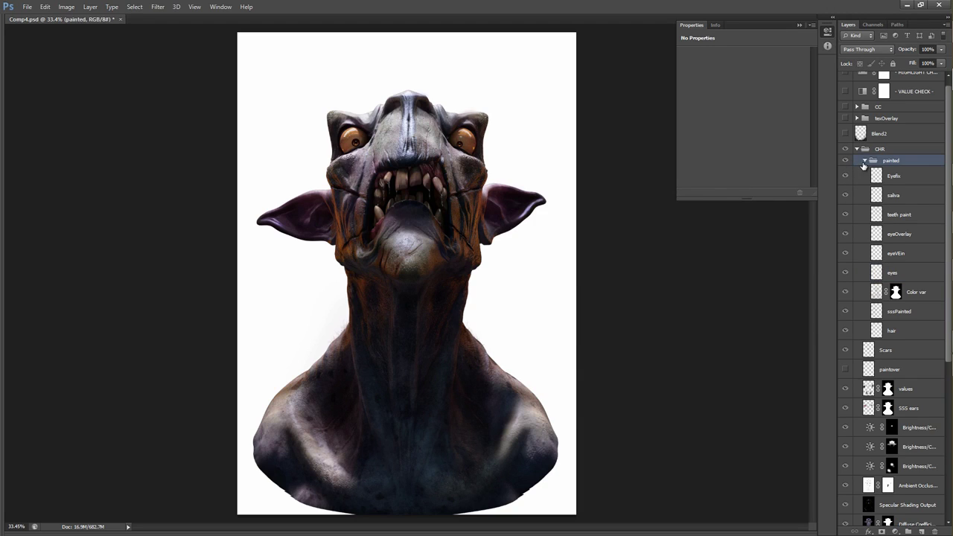
click(864, 163)
scroll(875, 224, down, 2)
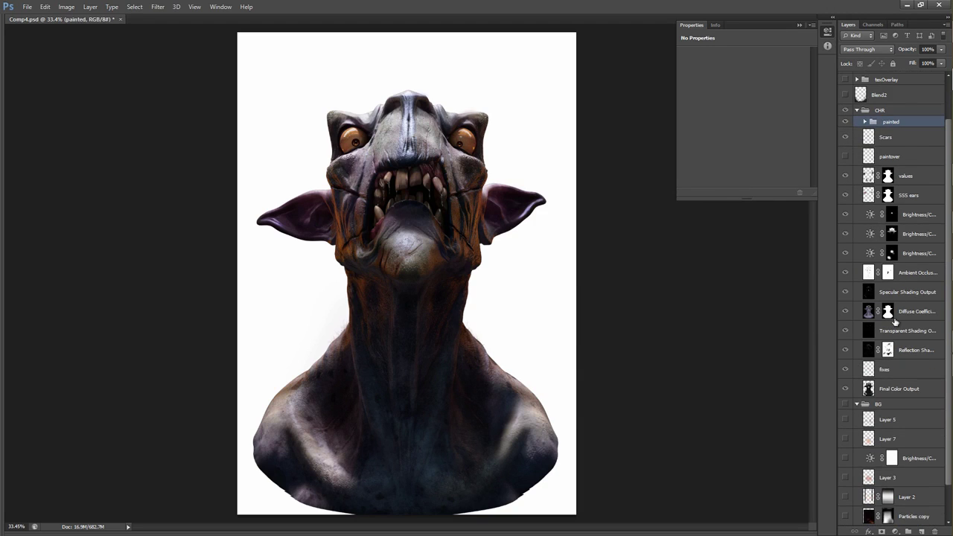
scroll(902, 343, down, 1)
shift+click(898, 336)
key(ctrl+g)
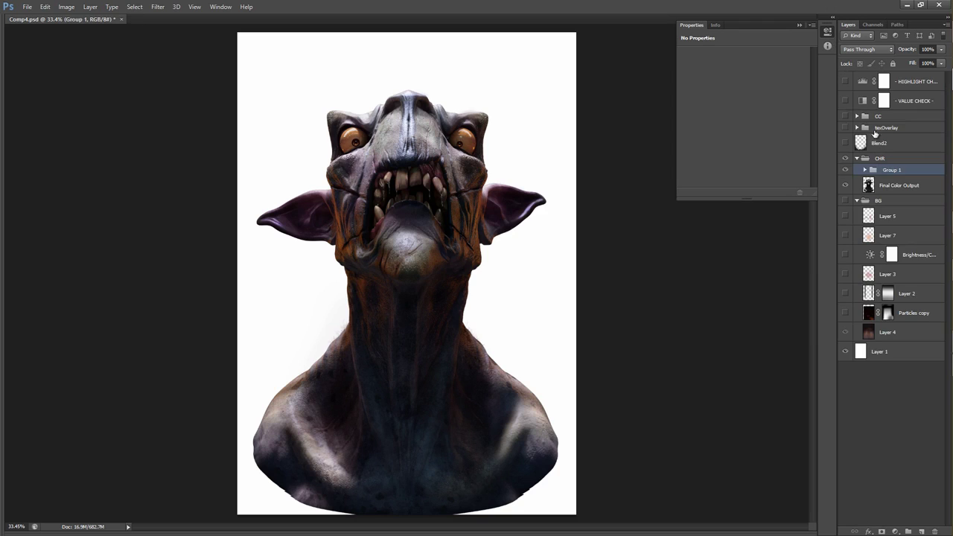
Compare the raw Final Color Output render with the full composite by hiding and showing the new group.
click(843, 171)
click(844, 172)
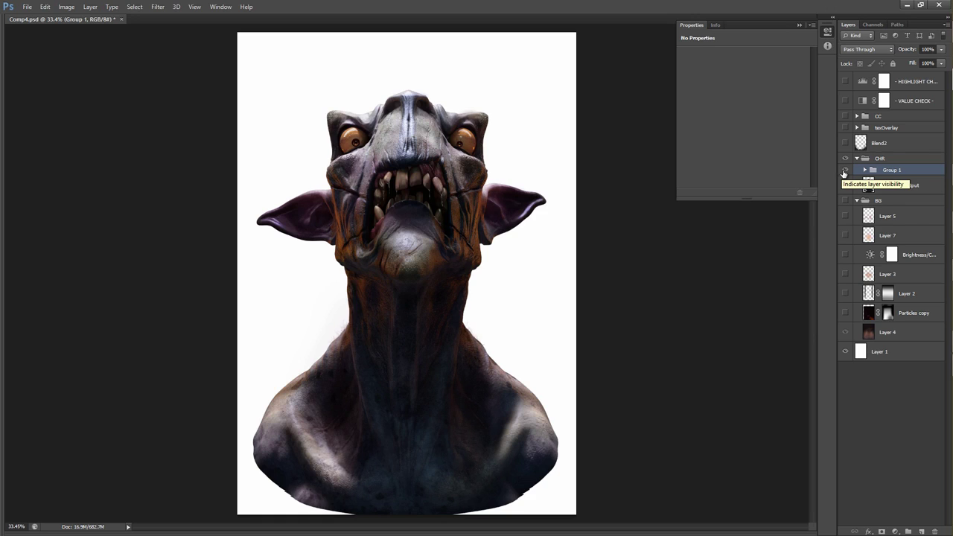
click(843, 172)
click(844, 172)
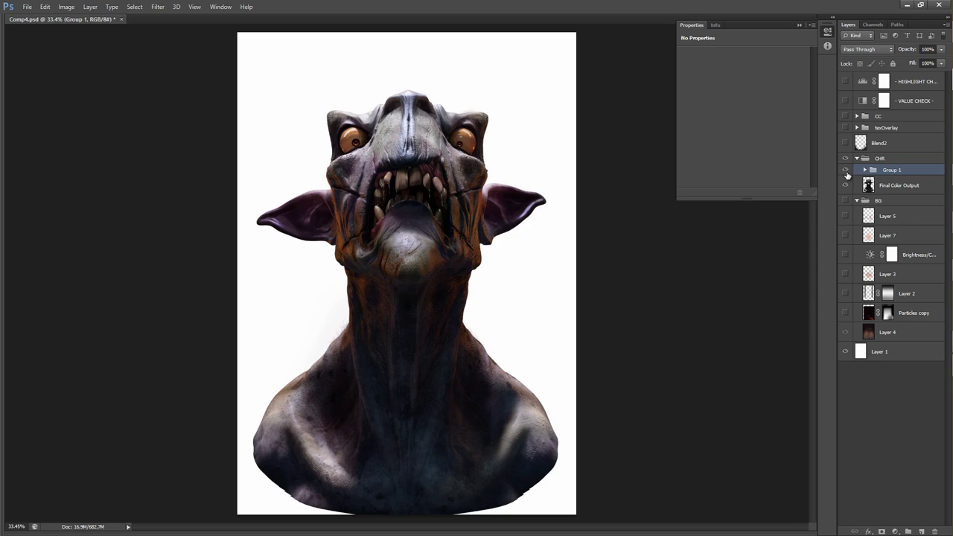
Show the BG group with its Layer 4 backdrop, and show the Particles copy layer inside it.
click(845, 201)
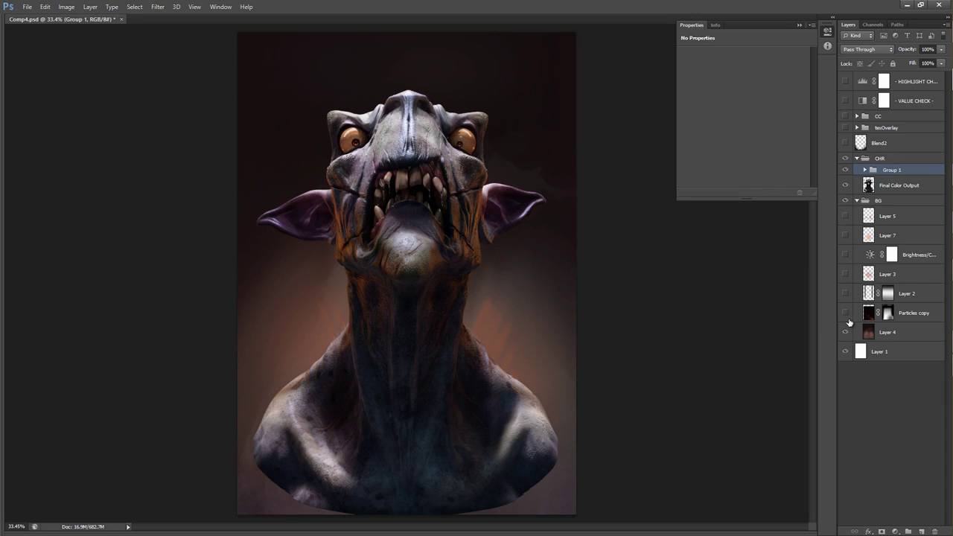
drag(876, 332, 720, 416)
drag(522, 333, 395, 333)
drag(523, 333, 498, 314)
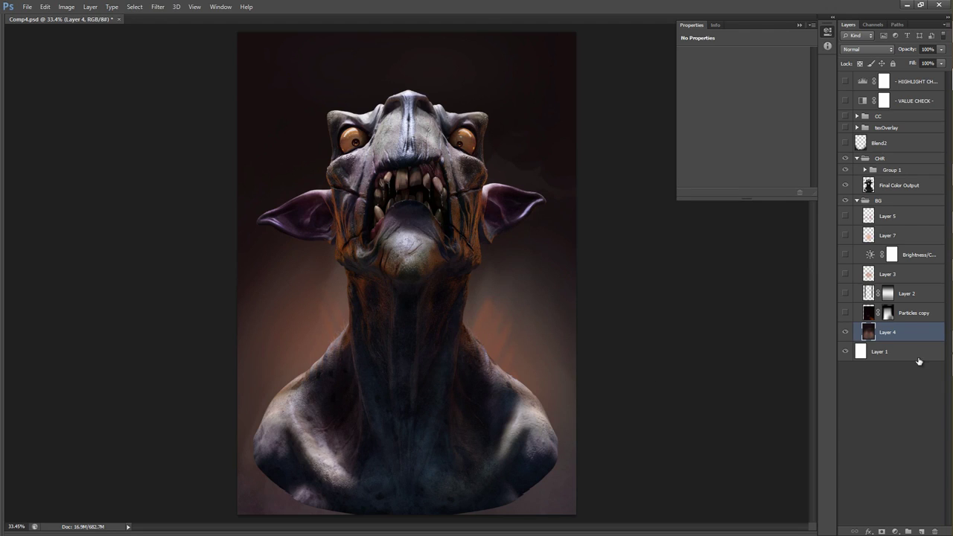
click(845, 313)
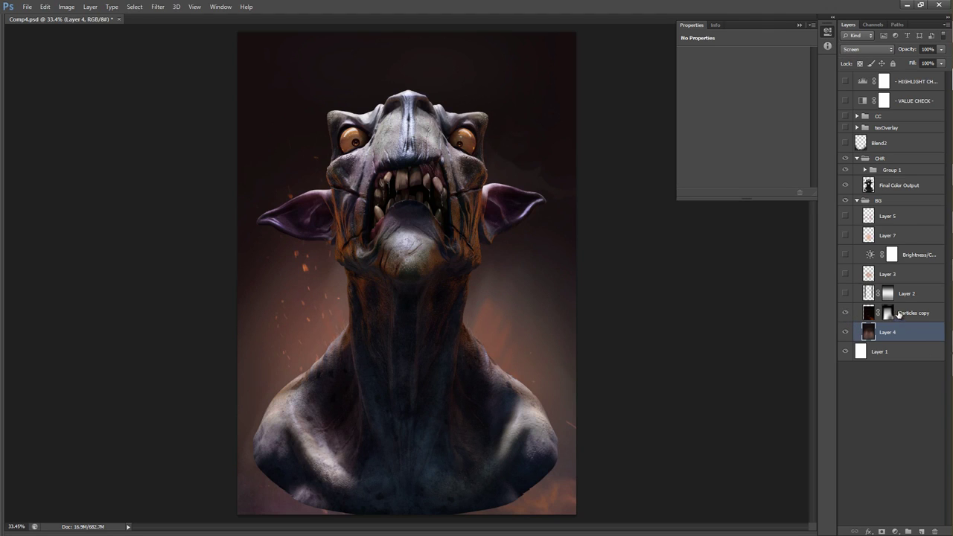
Preview the Particles copy layer in Normal blend mode with its layer mask disabled, and undo these changes.
click(900, 317)
click(868, 49)
click(857, 48)
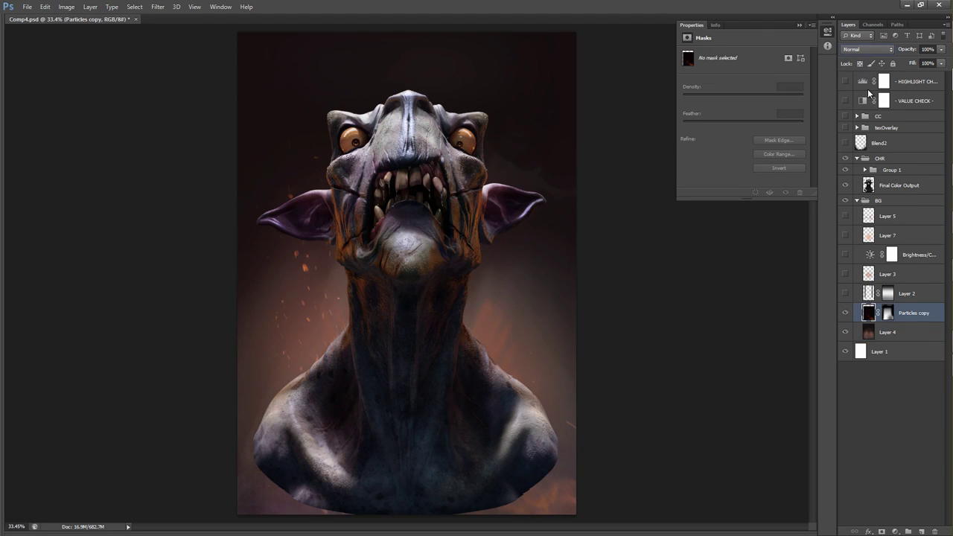
shift+click(888, 313)
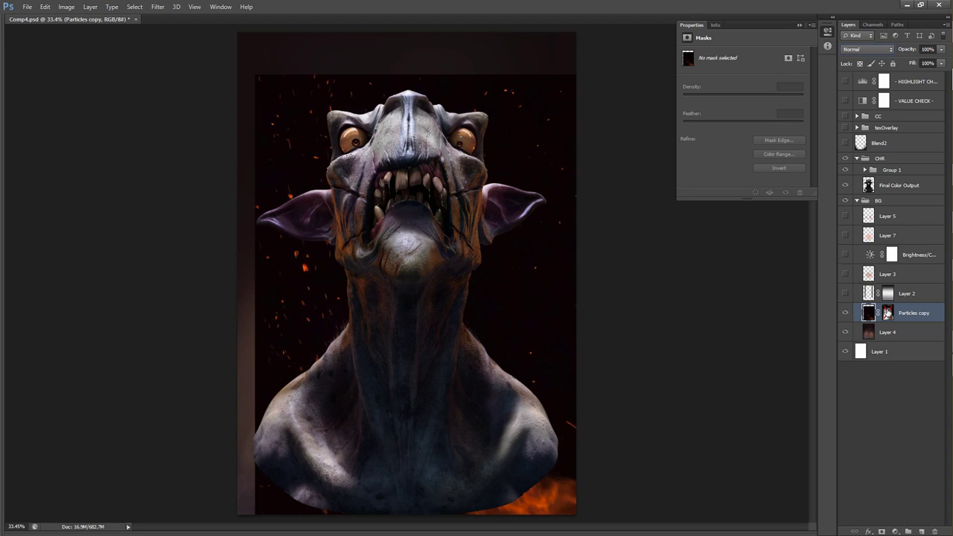
key(ctrl+alt+z)
key(ctrl+alt+z)
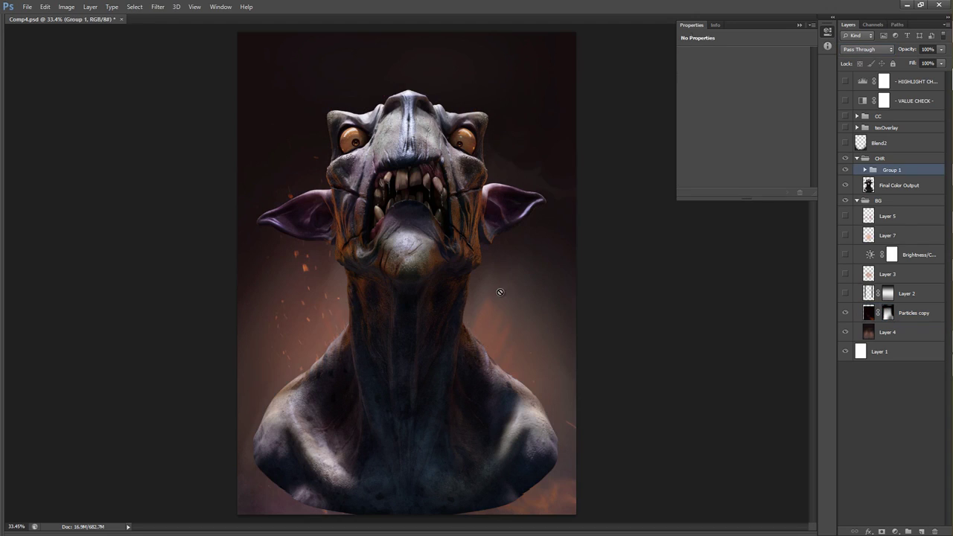
Select the Particles copy layer's mask, compare the background with that layer hidden and shown, and show Layer 2.
click(889, 313)
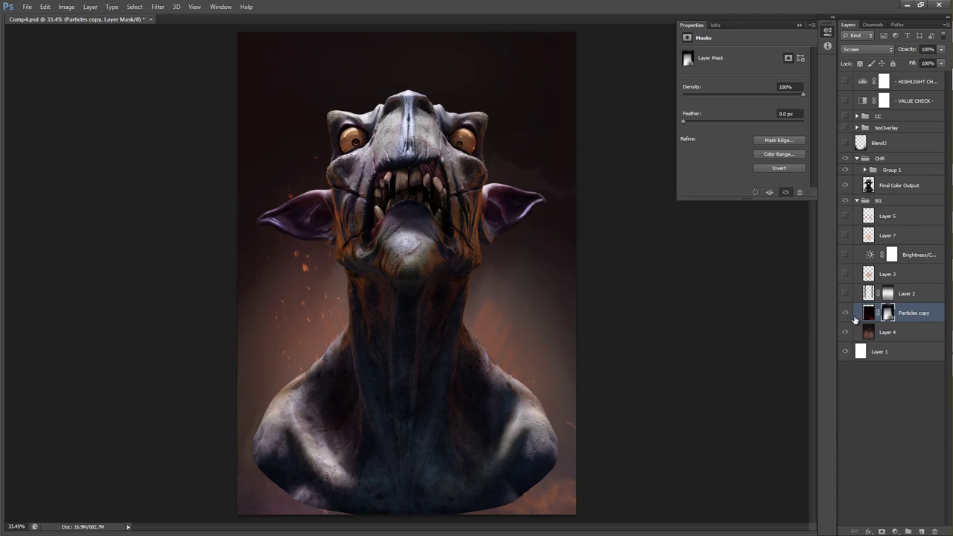
click(845, 316)
click(845, 316)
click(845, 314)
click(845, 314)
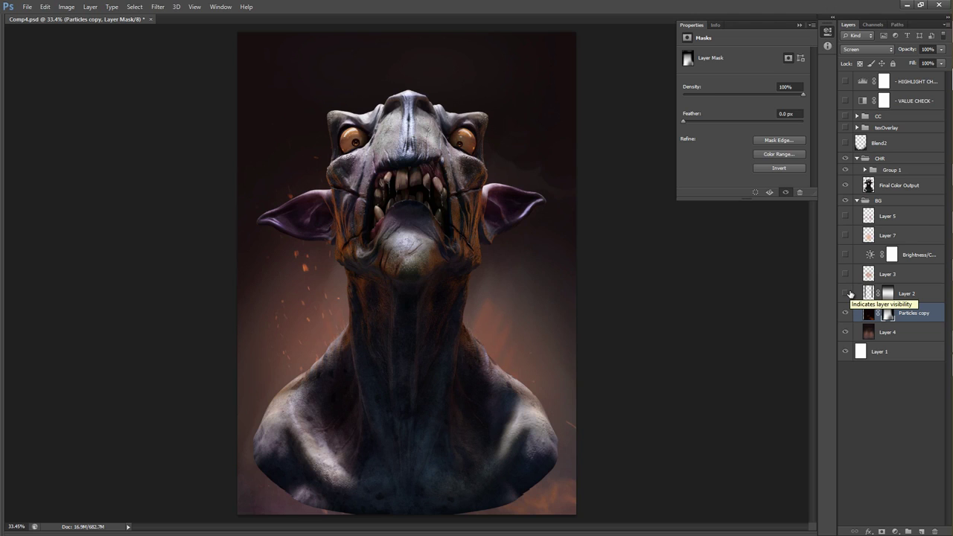
click(846, 293)
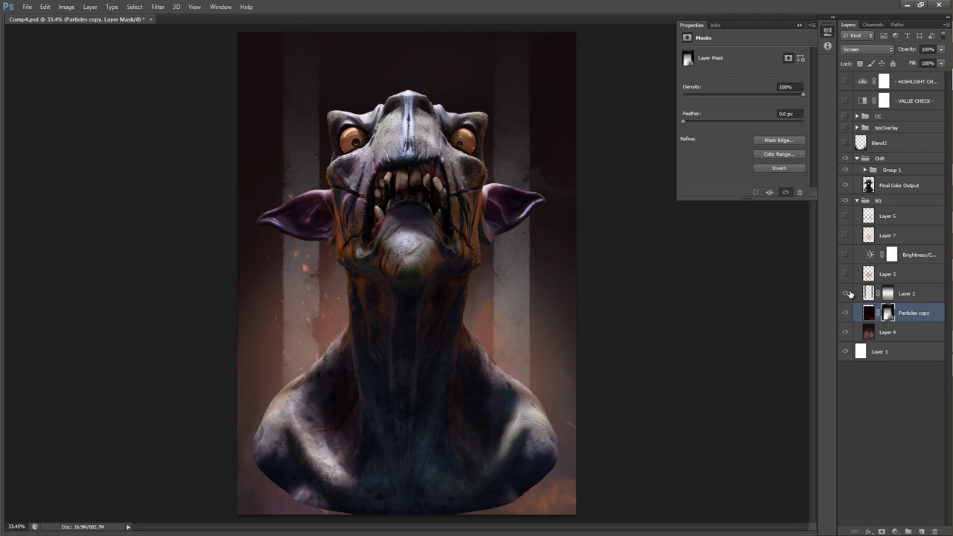
Paint a vertical pillar stroke above the creature's head on Layer 2 with the Brush tool, and undo it.
click(907, 297)
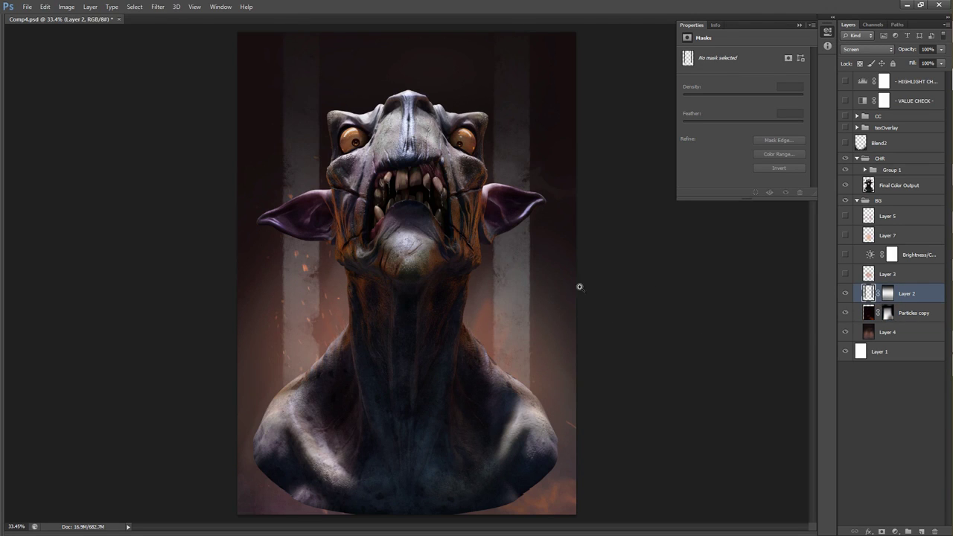
drag(544, 289, 534, 289)
key(b)
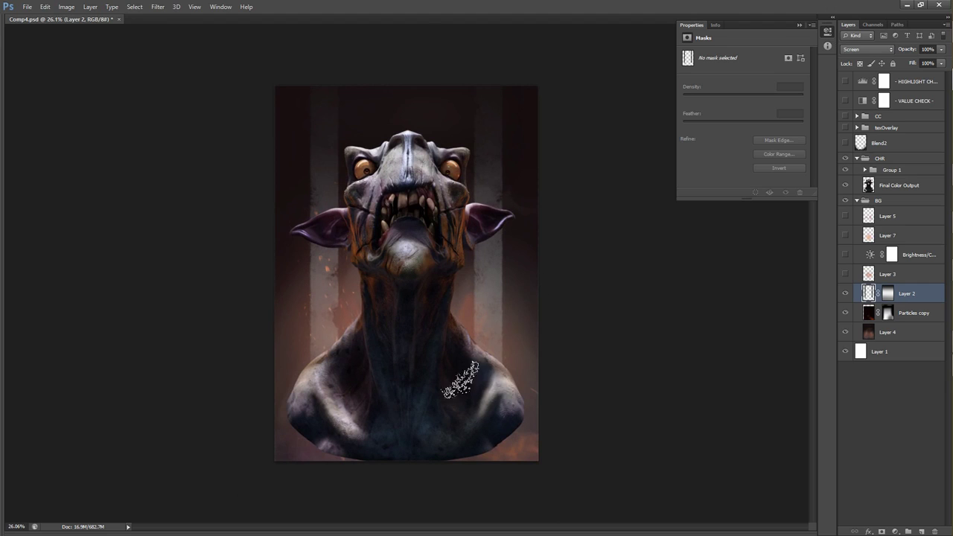
drag(424, 129, 423, 93)
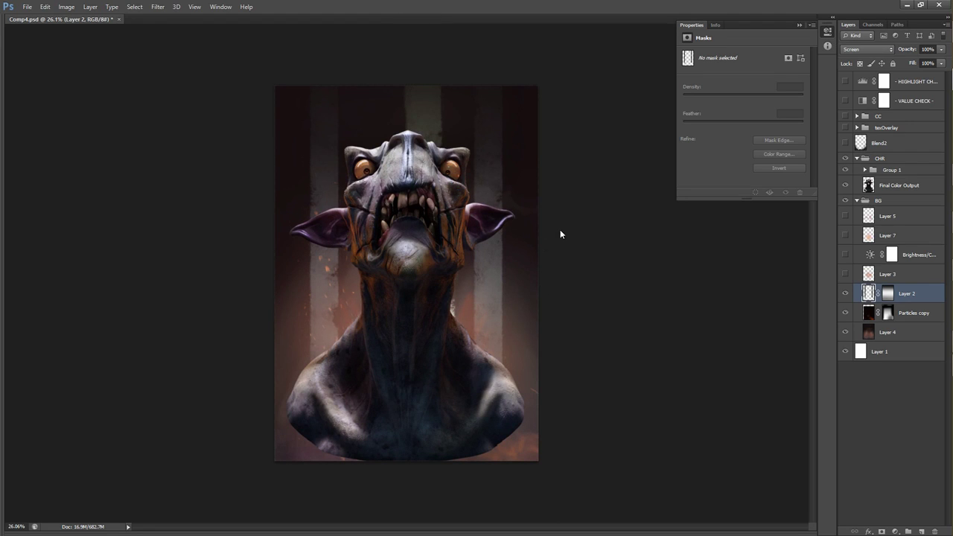
key(ctrl+z)
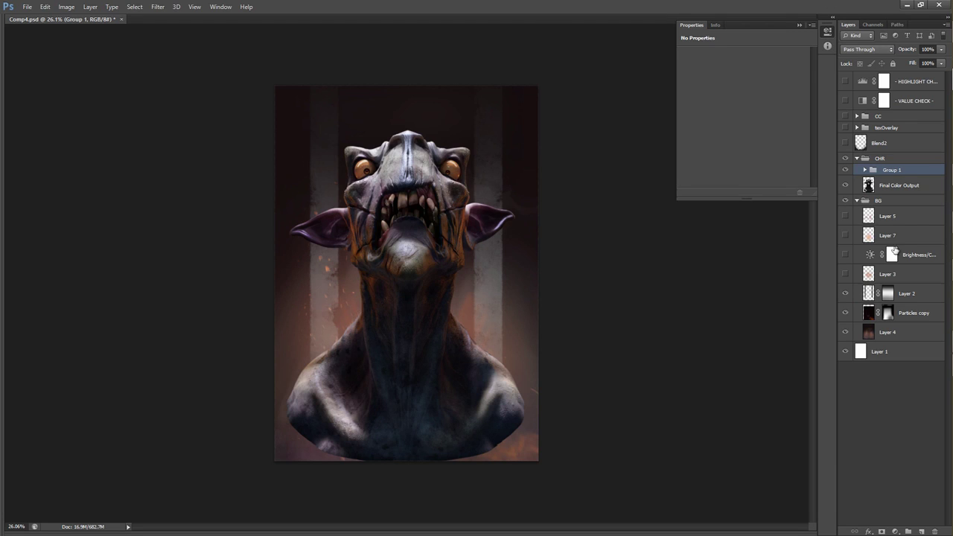
Select Layer 2, compare the background with Layer 3 shown and hidden, and leave Layer 3 visible.
click(859, 295)
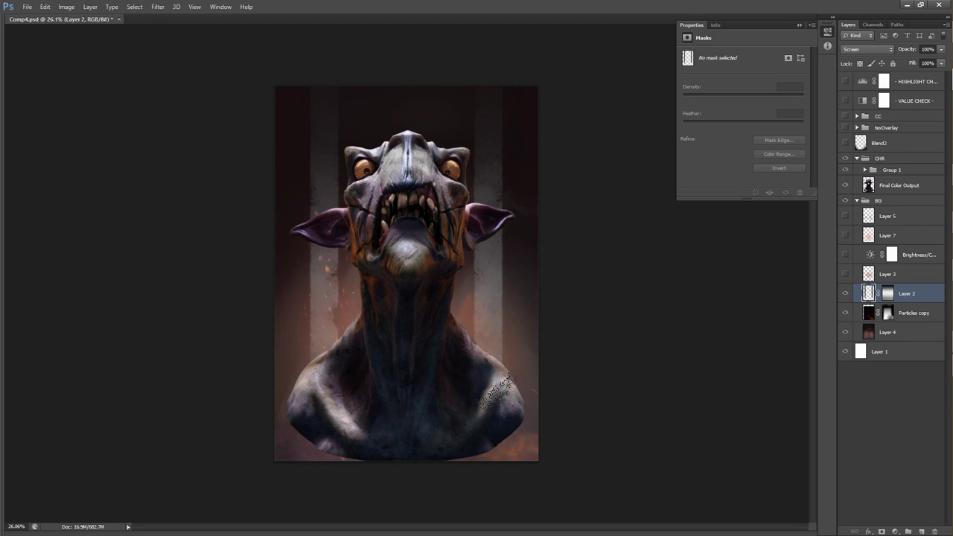
click(845, 275)
click(845, 274)
click(845, 275)
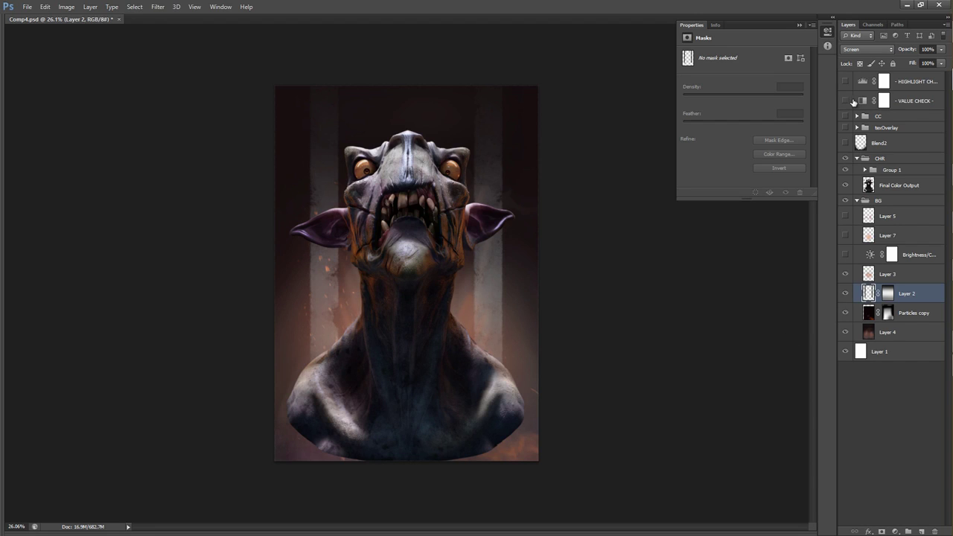
Show the VALUE CHECK layer and compare the greyscale image with Layer 2 and Layer 3 hidden and shown.
click(845, 100)
click(846, 294)
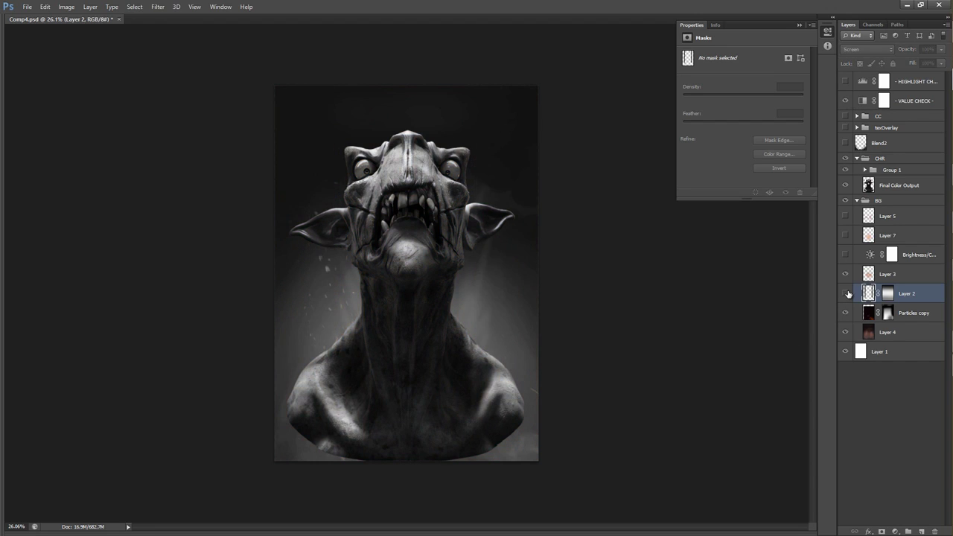
click(847, 293)
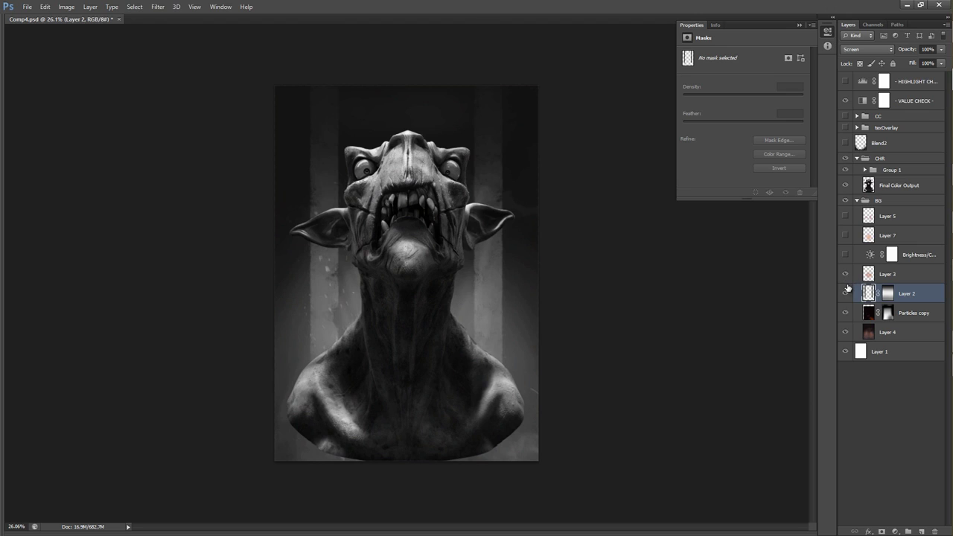
click(846, 292)
click(846, 292)
click(846, 292)
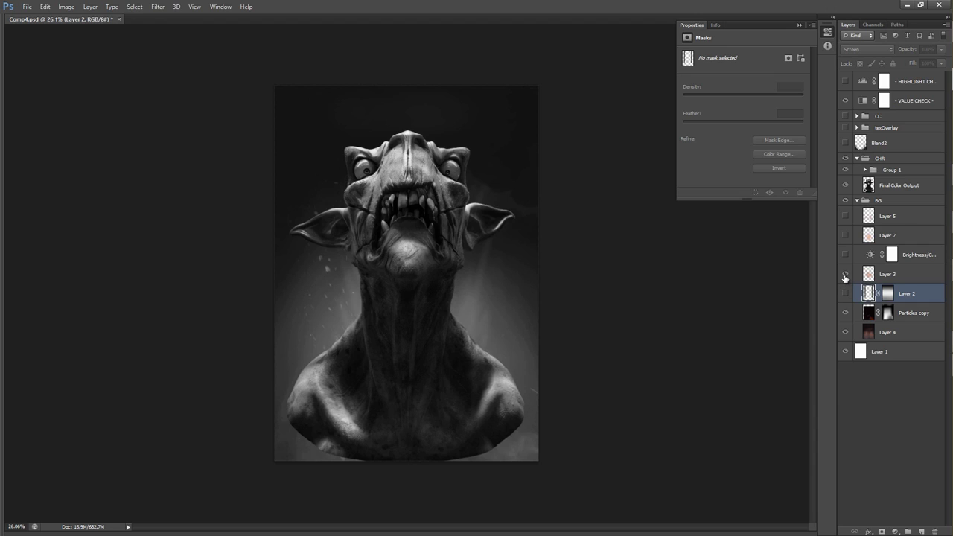
click(845, 276)
click(845, 276)
click(846, 293)
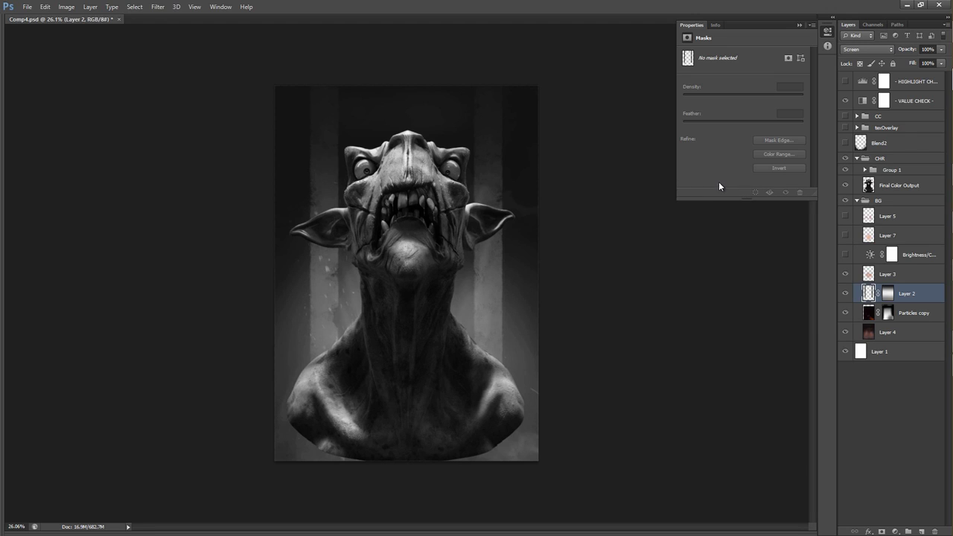
Hide the VALUE CHECK layer and briefly show the HIGHLIGHT CHECK layer to examine the brightest areas.
click(846, 100)
click(845, 82)
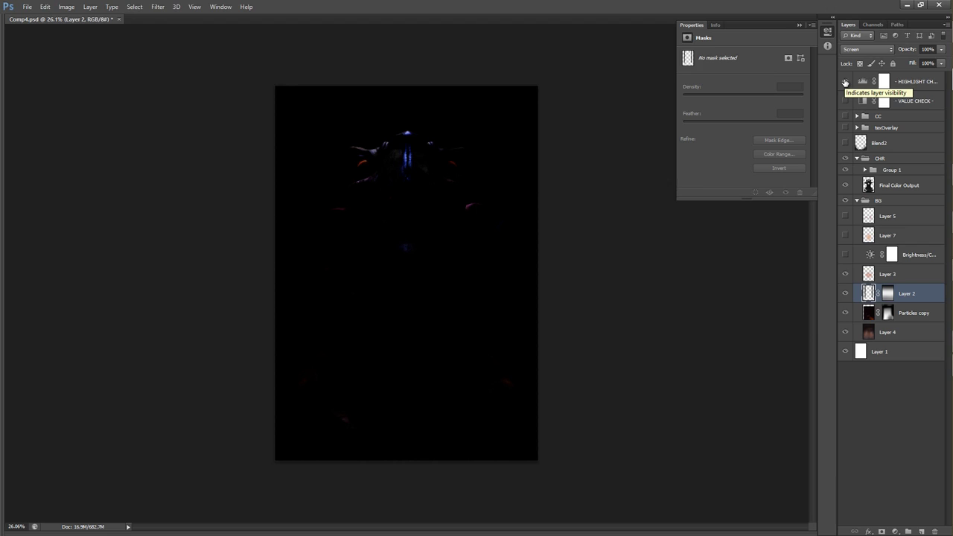
click(845, 82)
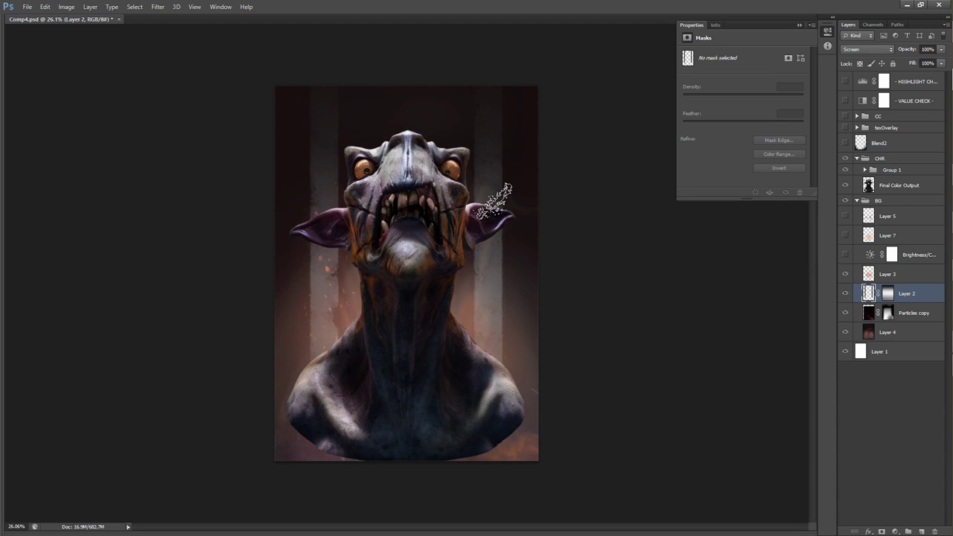
drag(503, 403, 482, 381)
Show and compare the BG group's Brightness/Contrast adjustment, open its settings and try lowering Brightness to -56.
click(845, 256)
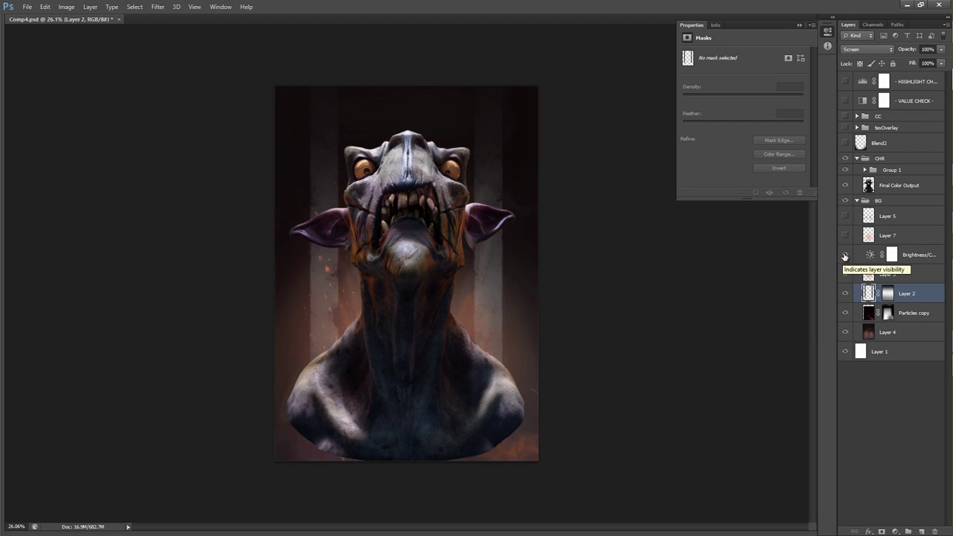
click(845, 256)
click(845, 256)
click(869, 256)
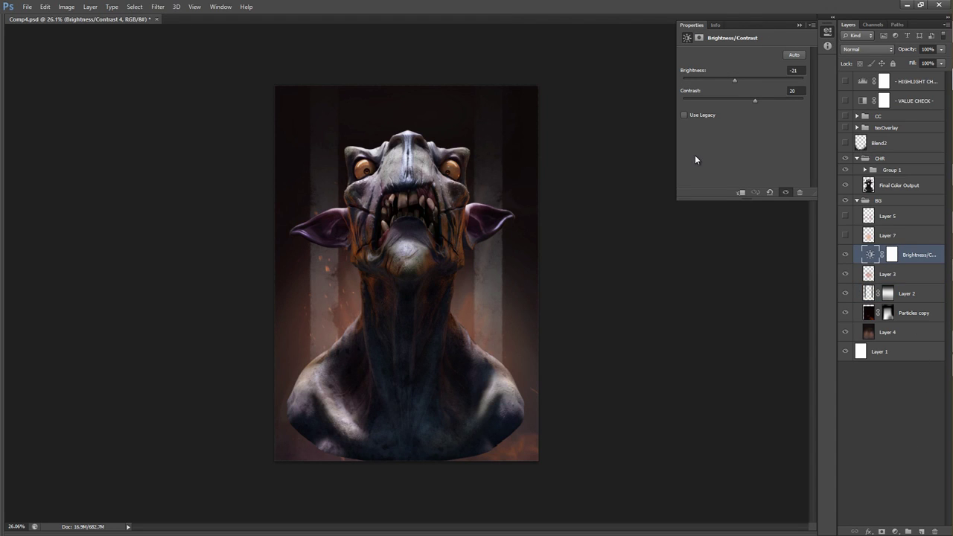
drag(734, 77, 717, 85)
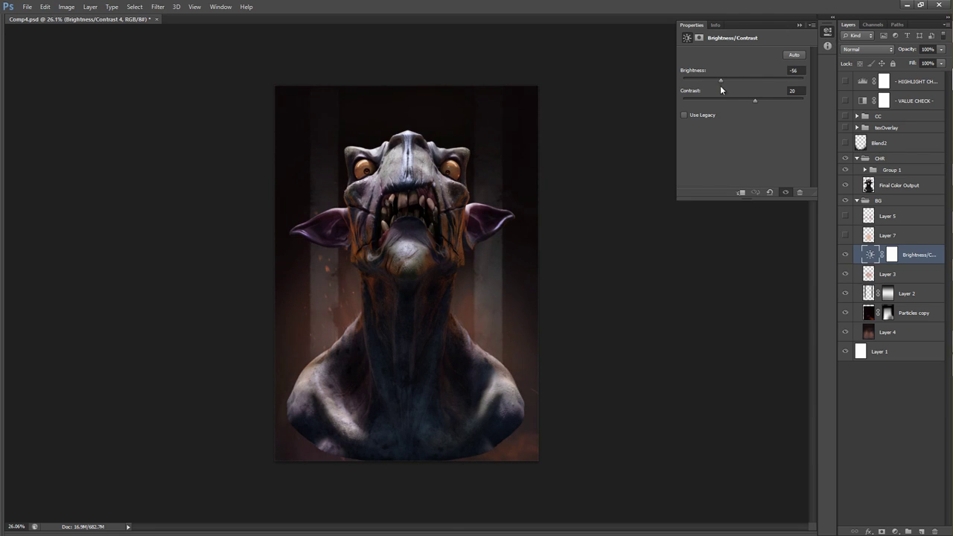
Show Layer 7 in the BG group, select it, and compare the background with and without it.
click(854, 170)
click(845, 236)
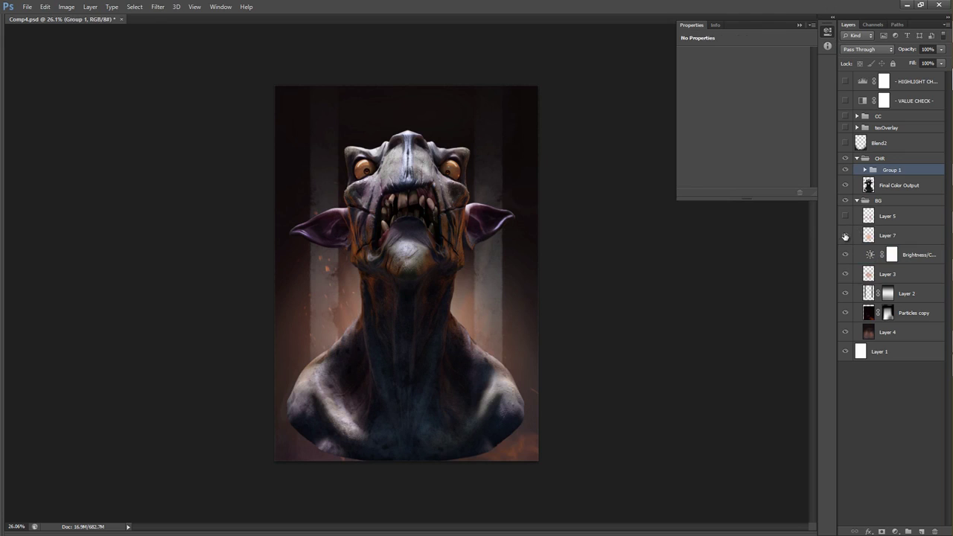
click(856, 237)
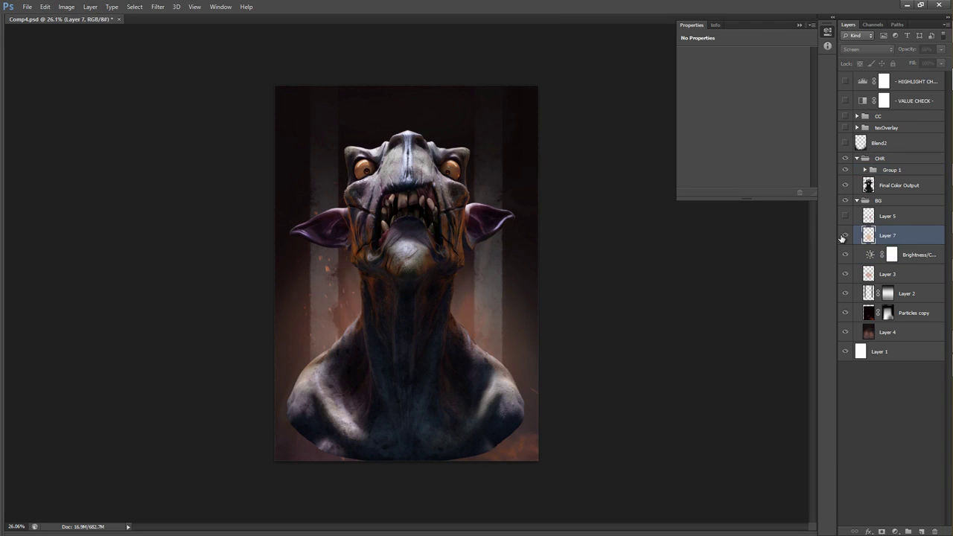
click(845, 235)
Show Layer 5 in the BG group and compare the area around the neck up close with it hidden and shown.
click(844, 216)
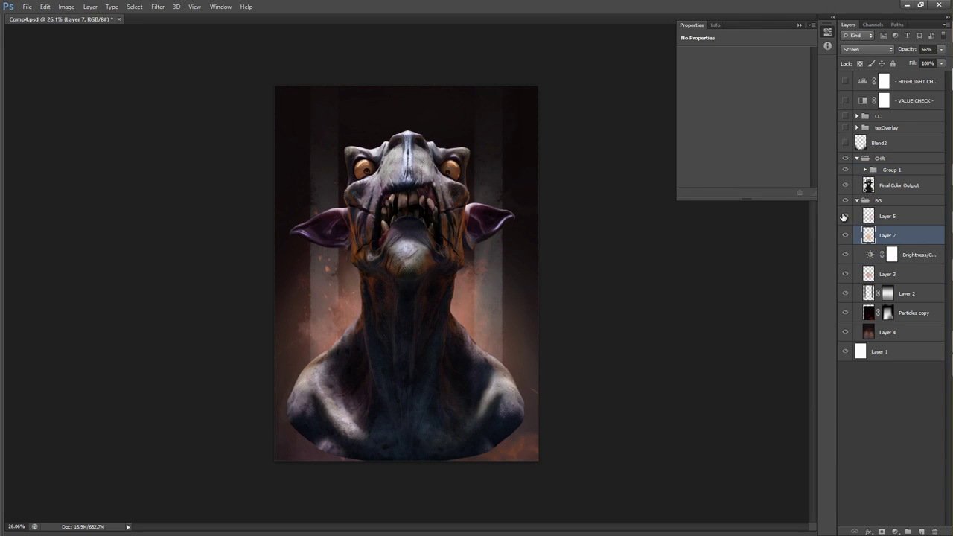
click(844, 217)
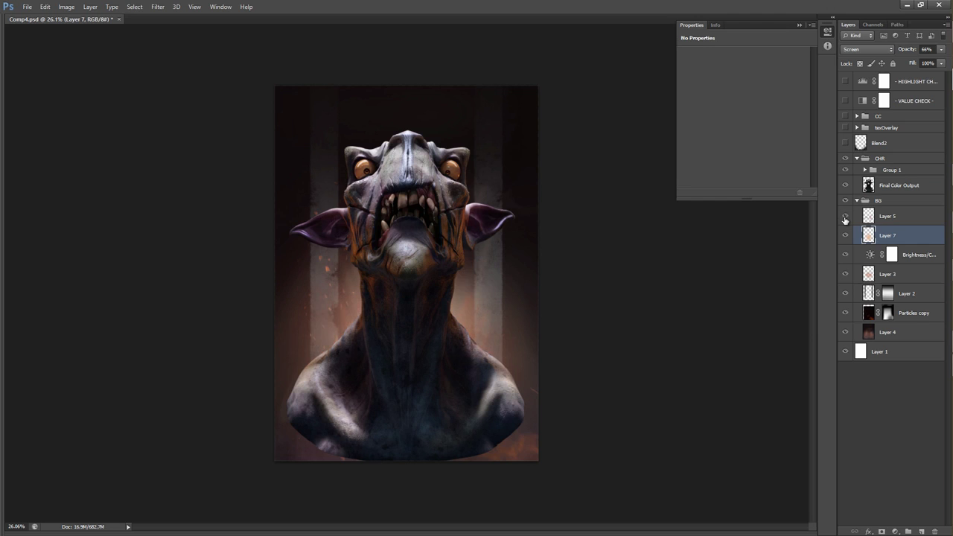
mouse_move(327, 308)
mouse_down()
mouse_move(509, 298)
mouse_move(348, 296)
mouse_up()
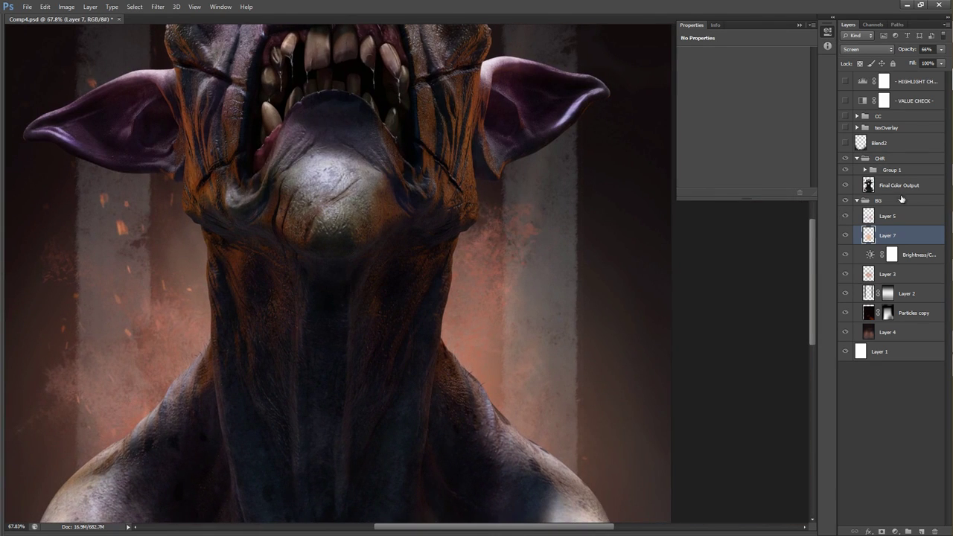
click(845, 216)
click(845, 216)
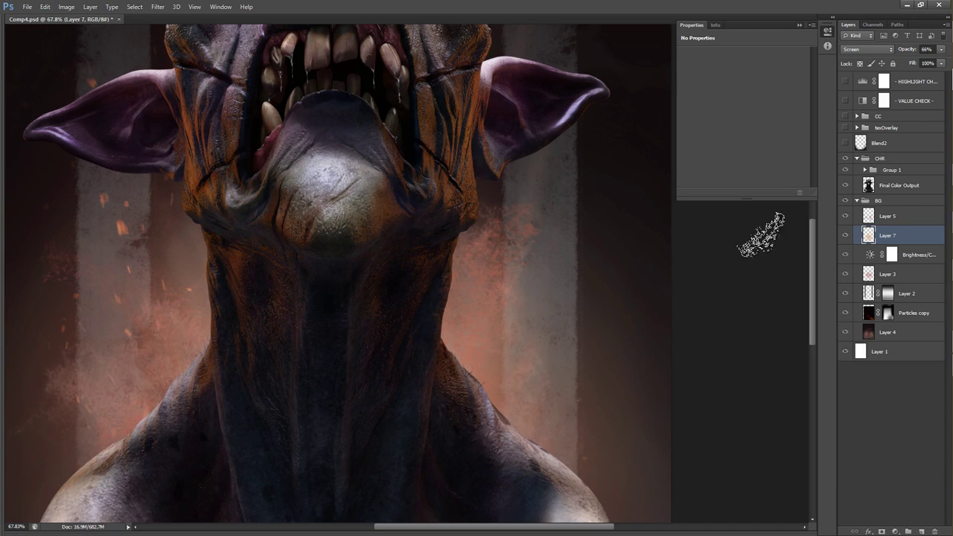
Paint a short brush stroke beside the creature's ear on Layer 7, and undo it.
scroll(564, 230, down, 4)
drag(549, 230, 545, 230)
drag(543, 228, 520, 252)
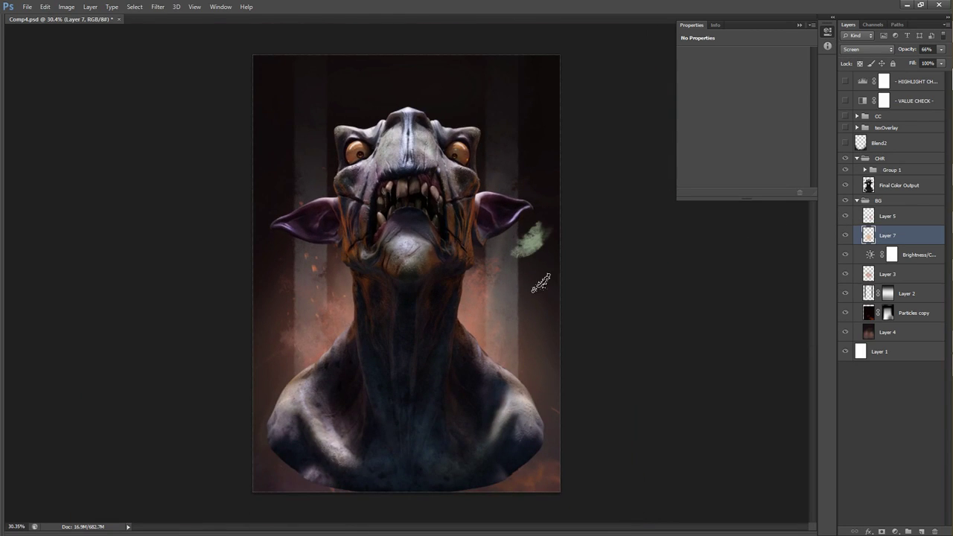
key(ctrl+alt+z)
key(ctrl+alt+z)
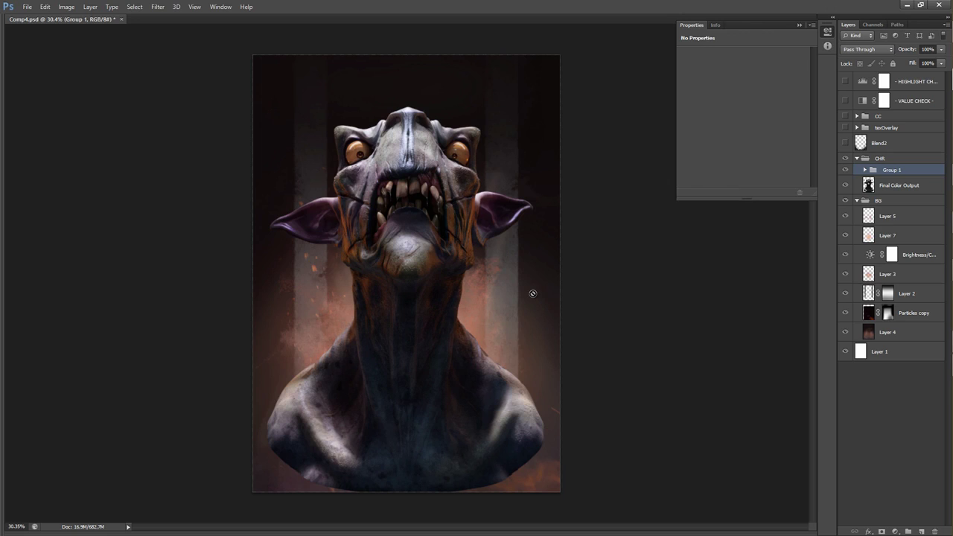
Compare the creature's shoulders with the Blend2 layer hidden and shown, and leave Blend2 visible.
click(843, 145)
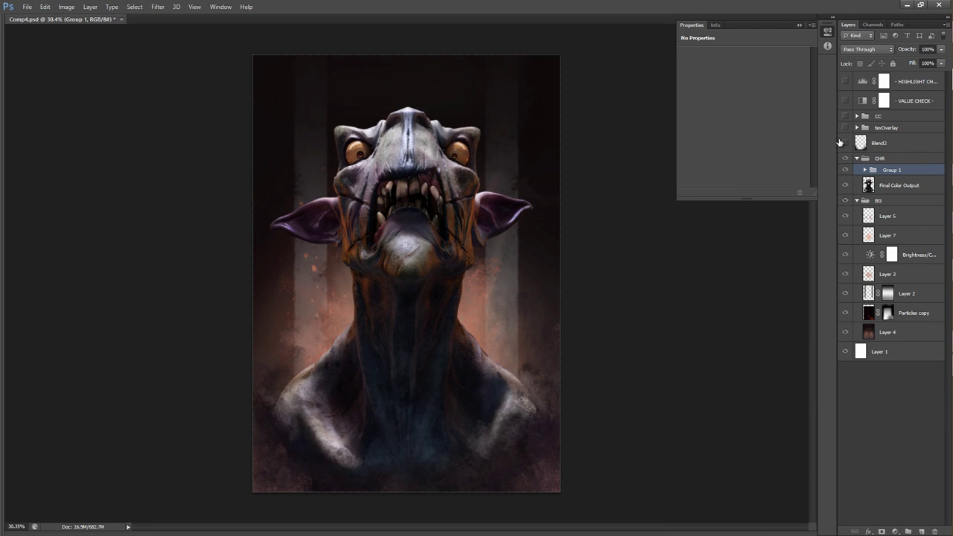
click(843, 142)
click(842, 142)
click(844, 143)
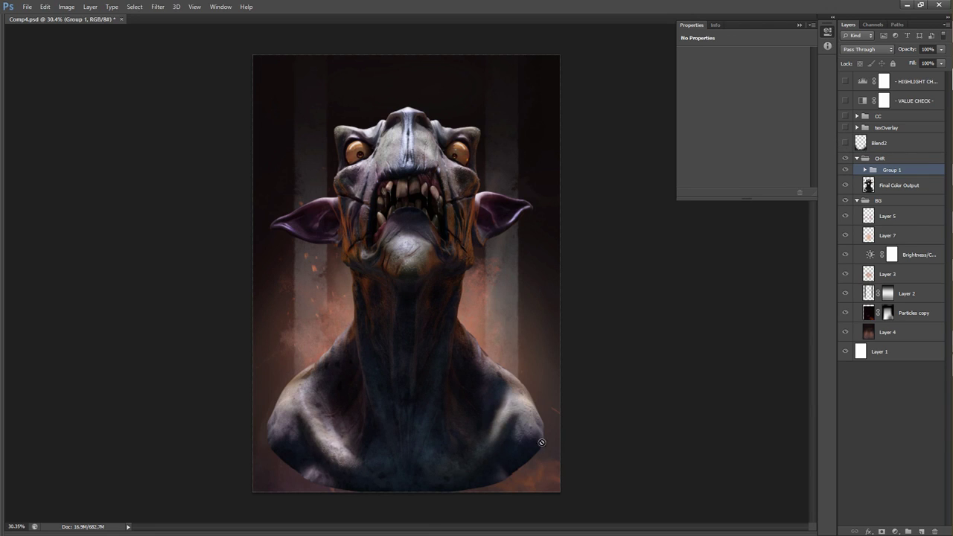
drag(538, 484, 493, 363)
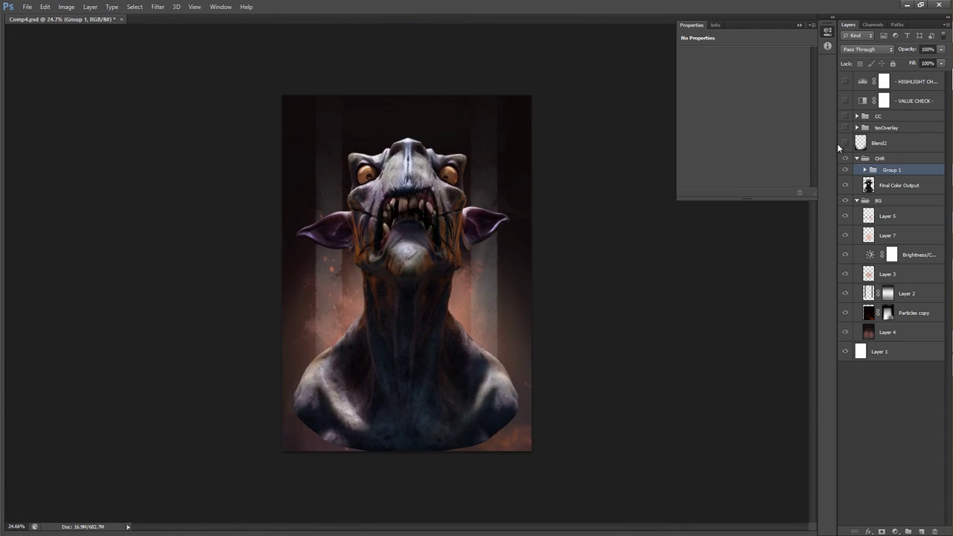
click(845, 143)
Examine up close how the Blend2 paint merges both shoulders with the background, and select the Blend2 layer.
drag(479, 402, 481, 353)
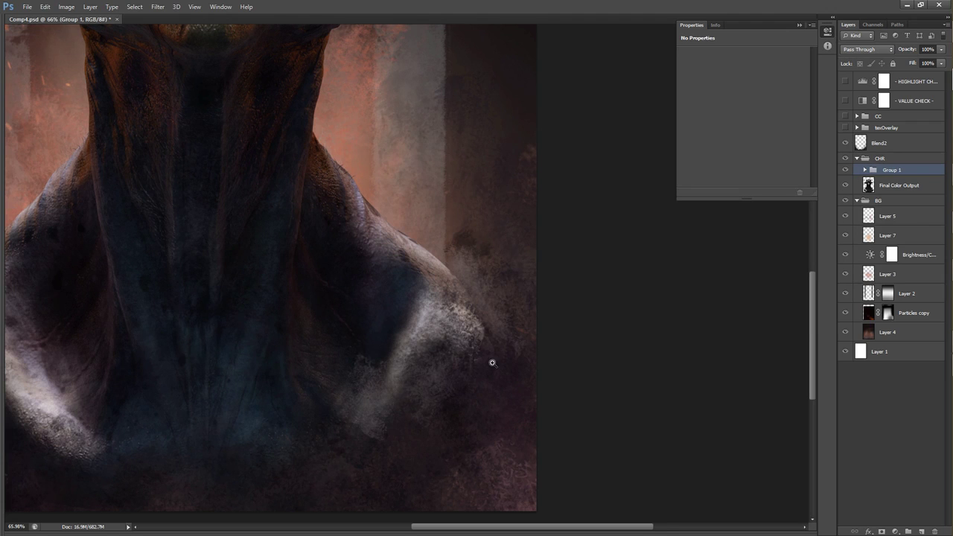
drag(492, 362, 472, 358)
drag(100, 428, 97, 409)
scroll(97, 409, down, 2)
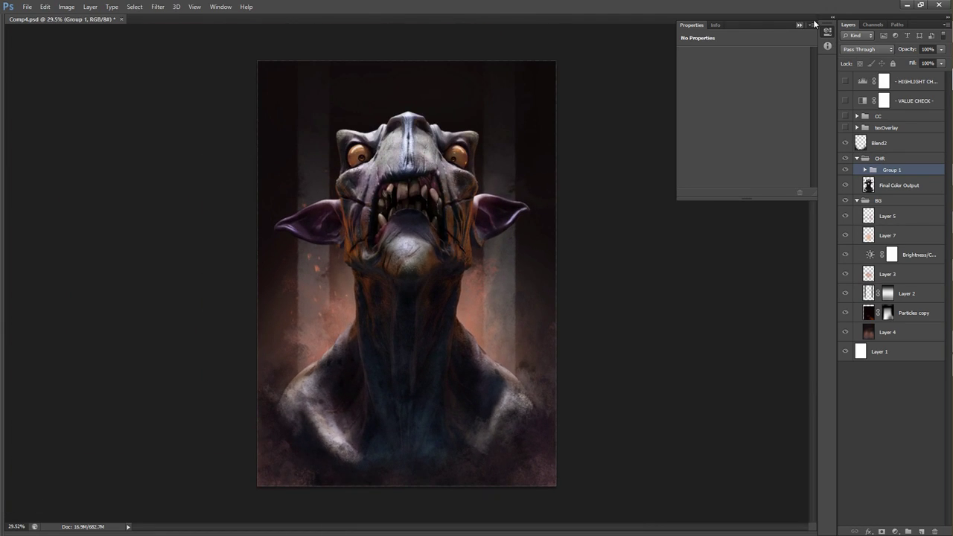
click(845, 142)
click(894, 130)
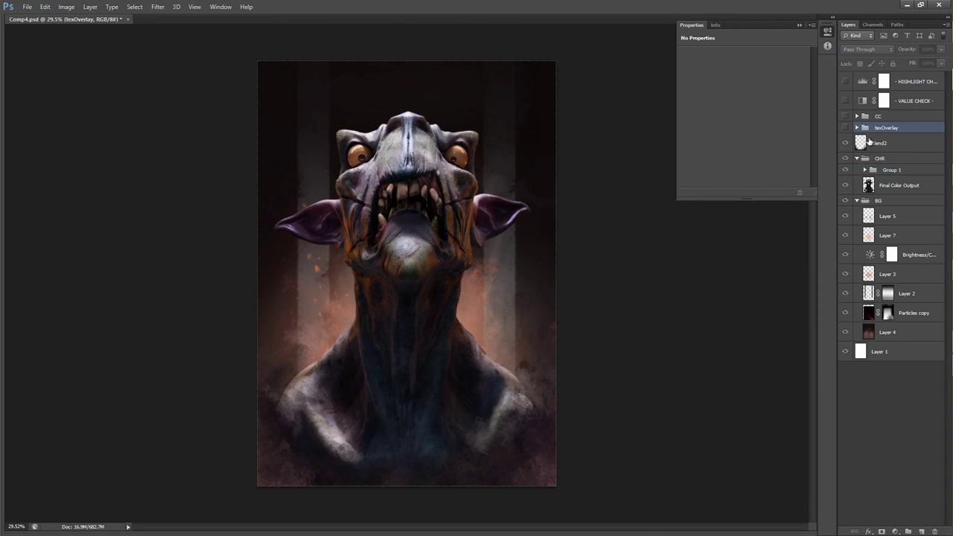
click(866, 142)
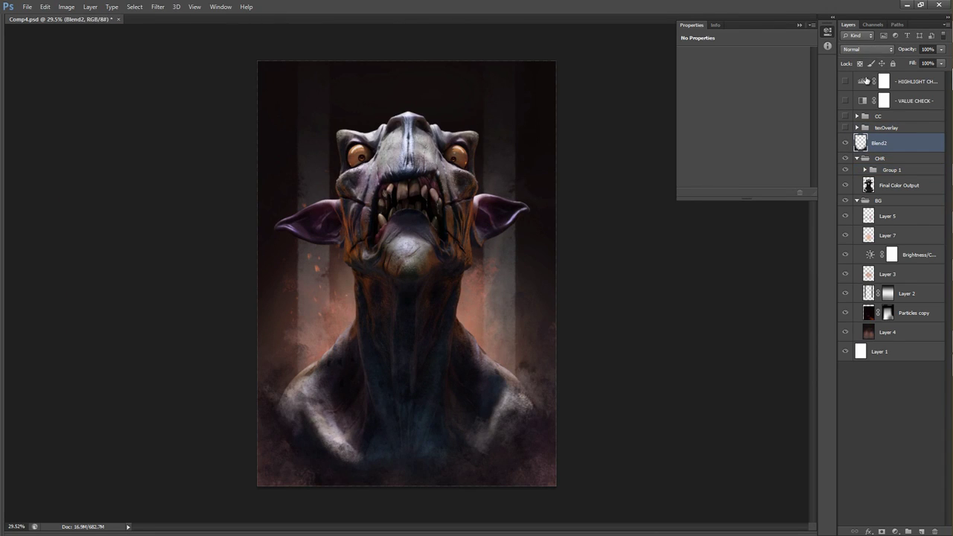
Show and expand the texOverlay group, hide its Painted, tex3, tex2 and tex1 layers, and select tex1.
click(845, 129)
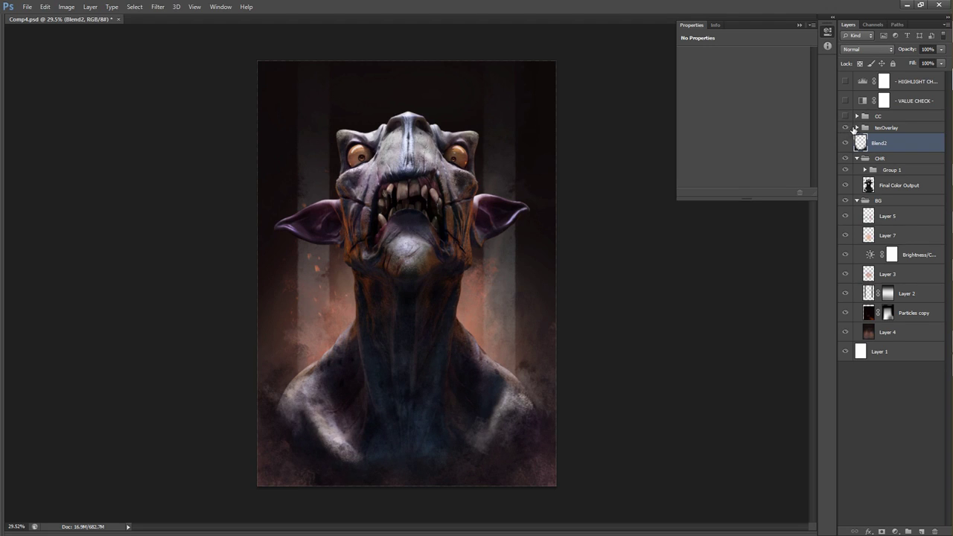
click(857, 128)
drag(846, 146, 846, 199)
click(866, 201)
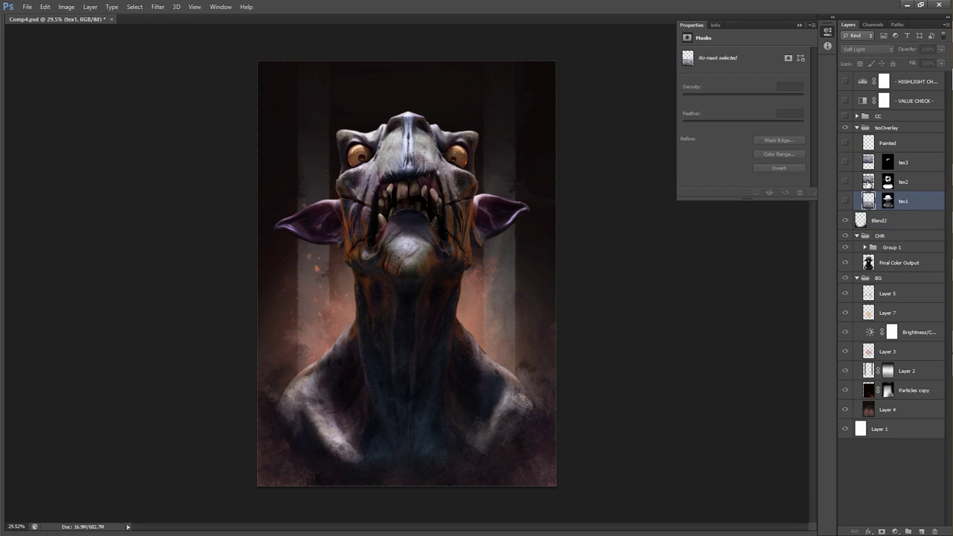
Show the tex1 layer in Normal blend mode with its layer mask disabled to examine the wall texture.
click(856, 52)
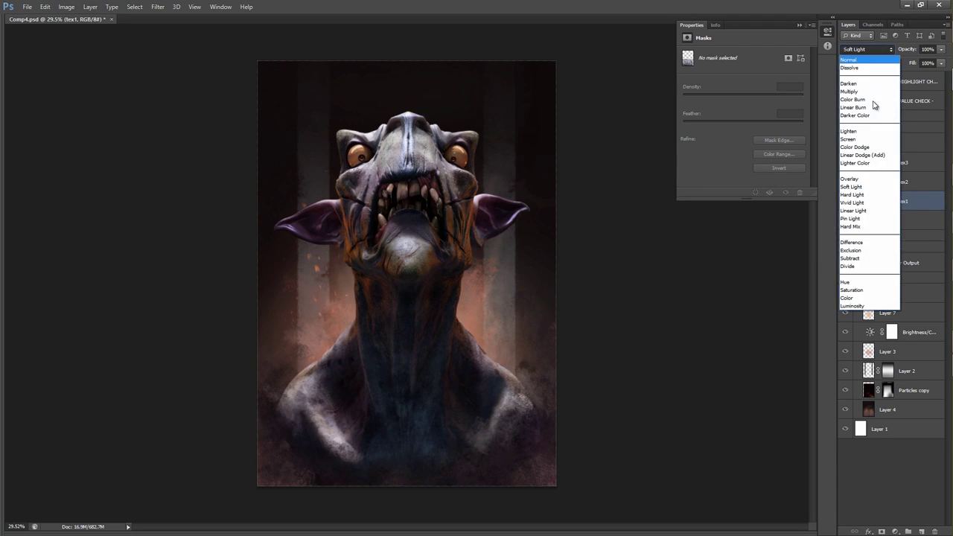
click(857, 60)
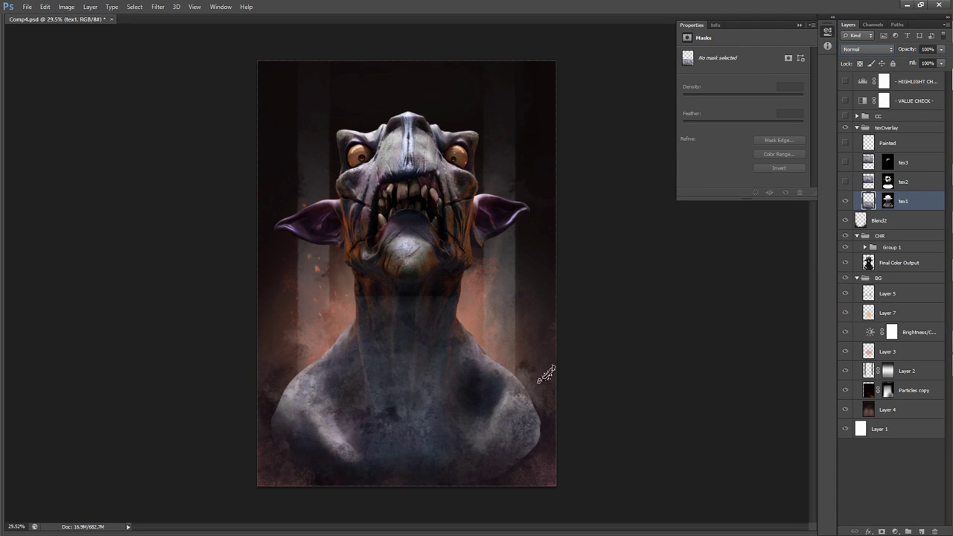
shift+click(888, 201)
scroll(477, 407, up, 5)
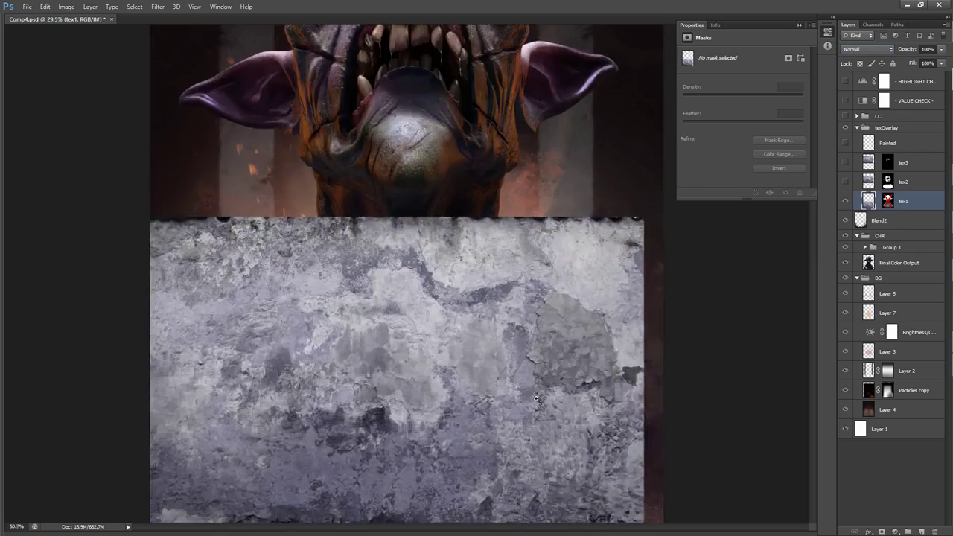
Examine the tex1 wall texture up close, and undo the layer's blend mode and mask changes.
scroll(512, 266, up, 1)
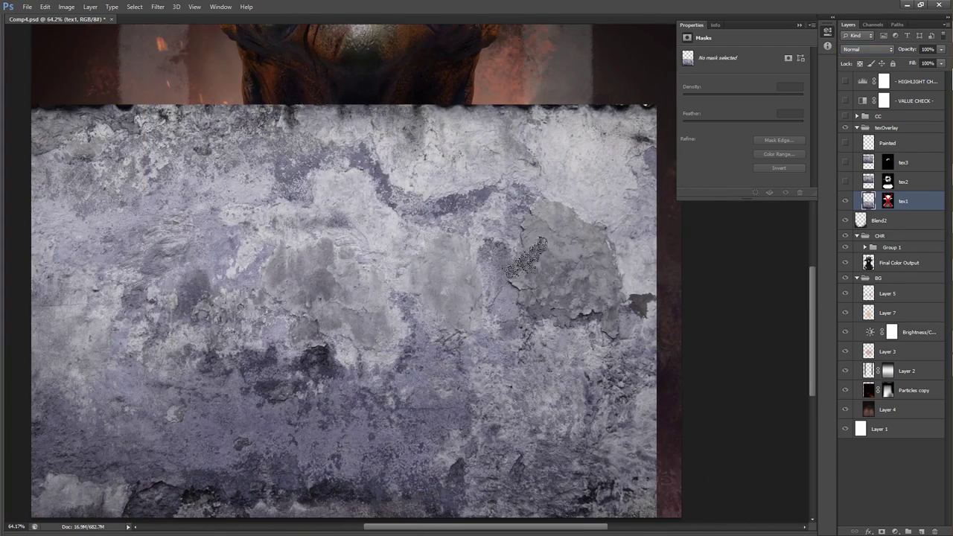
scroll(513, 261, down, 4)
scroll(520, 243, down, 3)
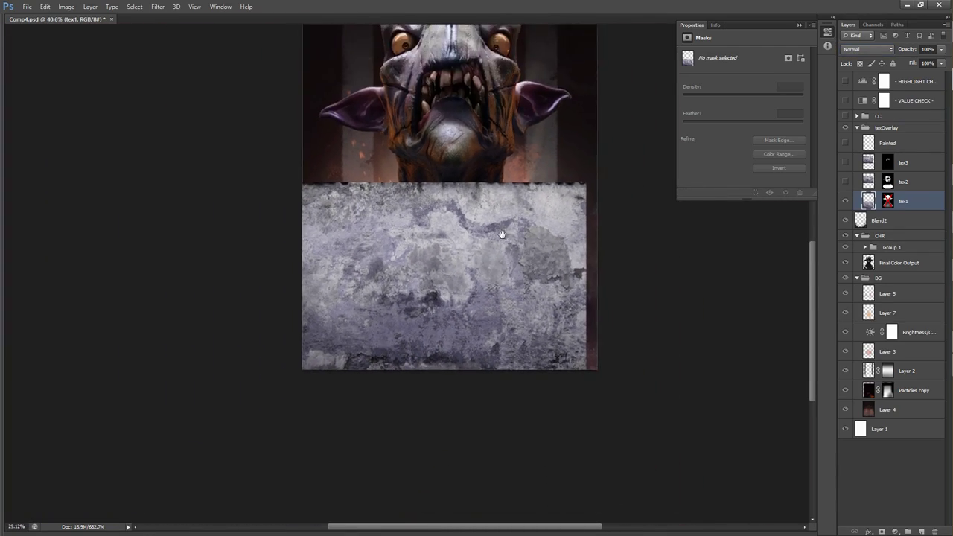
key(ctrl+z)
key(ctrl+alt+z)
key(ctrl+alt+z)
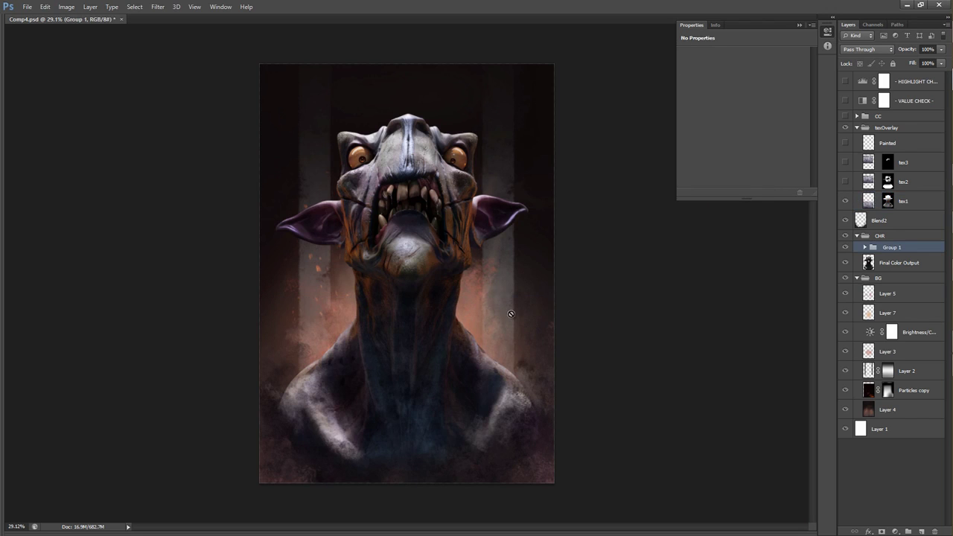
Show the tex2 and tex3 layers, and compare the creature's face with tex3 hidden and shown.
click(845, 181)
click(845, 162)
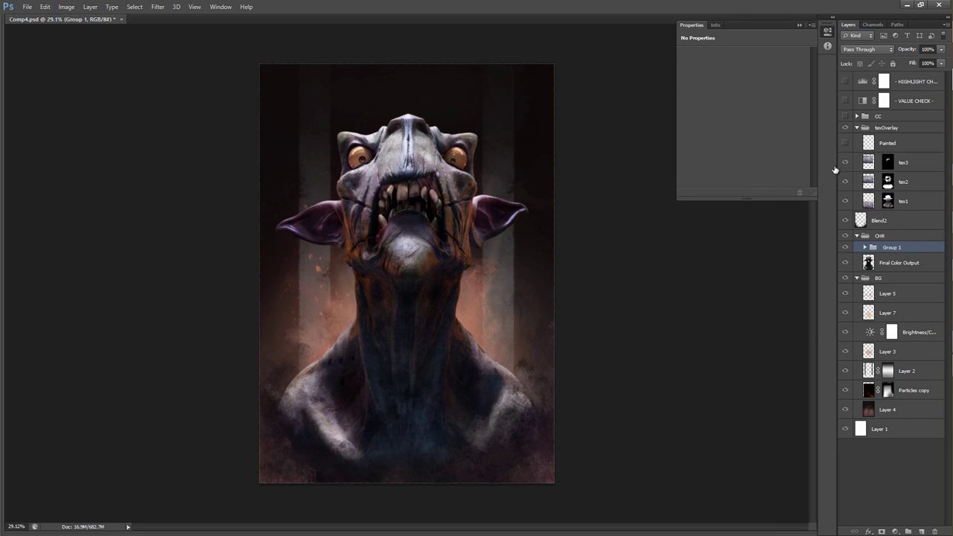
scroll(464, 161, up, 6)
scroll(464, 160, up, 2)
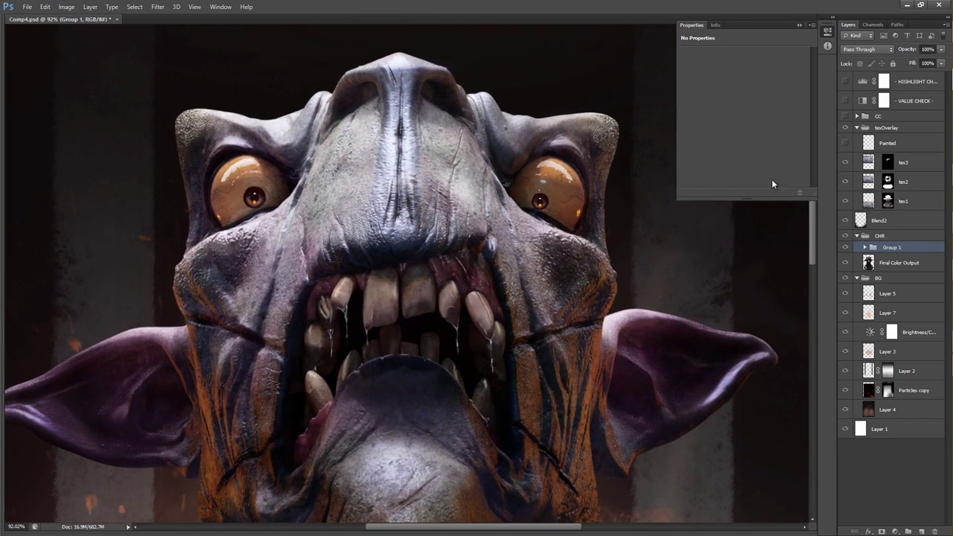
click(846, 161)
click(845, 162)
click(846, 162)
click(846, 161)
Compare the creature's face with the tex2 layer hidden and shown, and leave tex2 visible.
click(844, 182)
click(845, 182)
click(845, 181)
click(845, 182)
drag(623, 223, 597, 226)
drag(597, 226, 592, 148)
scroll(588, 209, down, 2)
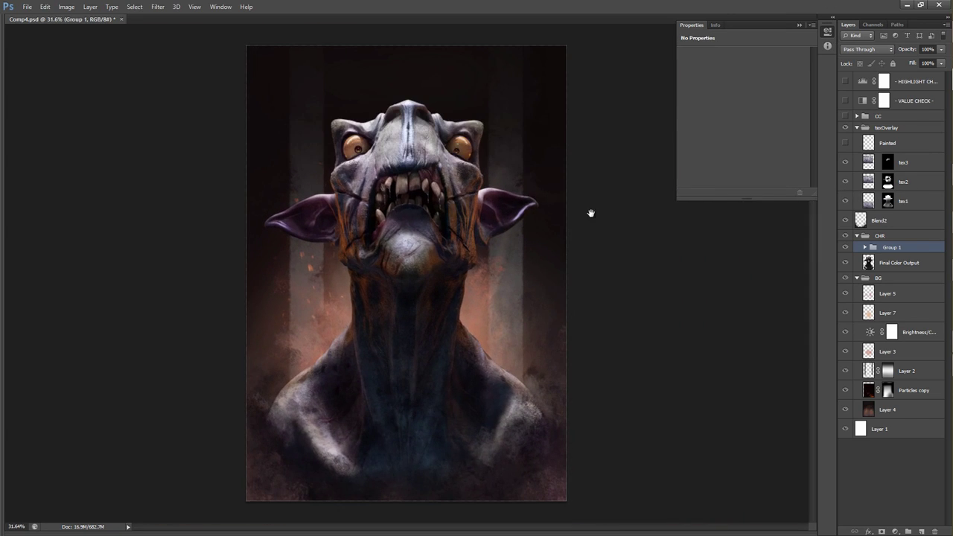
Show and select the Painted layer in texOverlay, and compare the neck and shoulders with it hidden and shown.
click(886, 146)
scroll(382, 361, up, 1)
scroll(382, 361, up, 4)
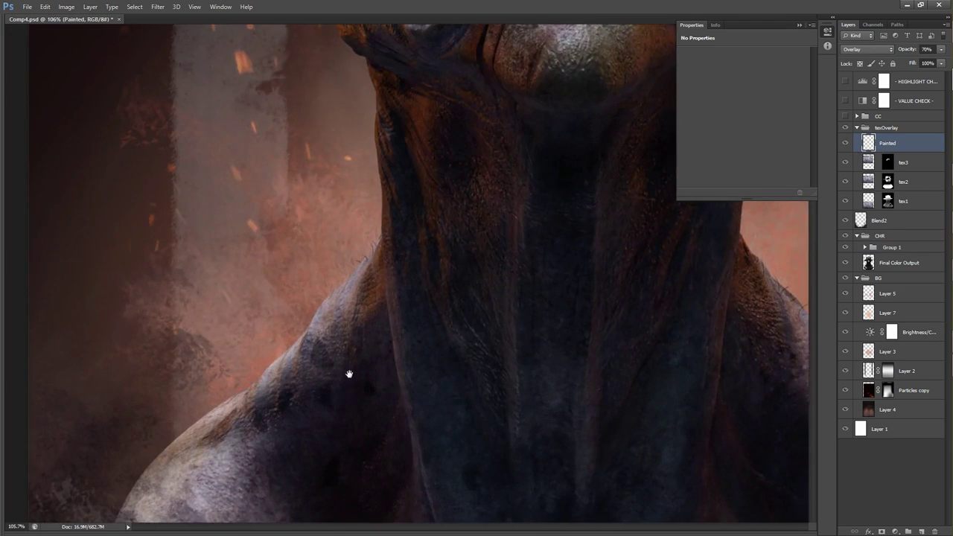
scroll(411, 308, down, 2)
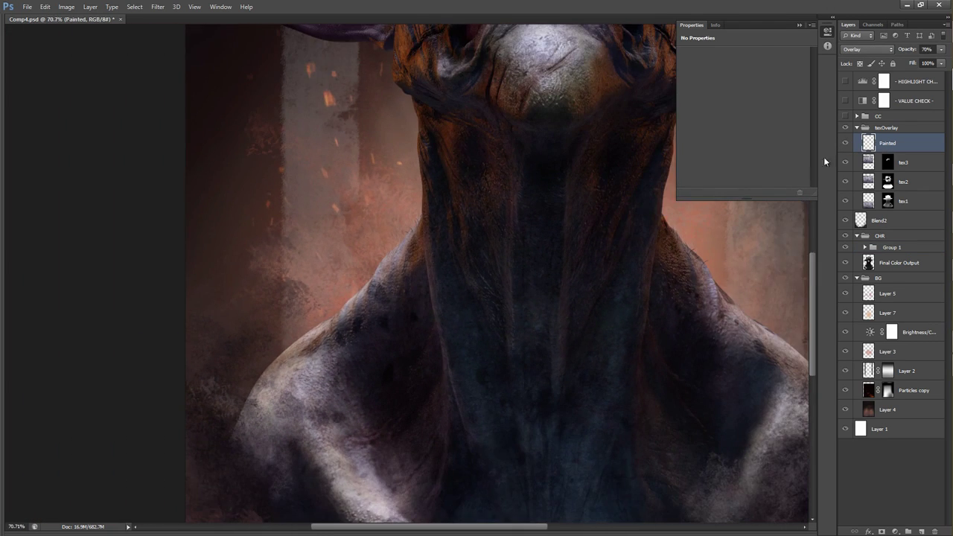
click(846, 143)
click(846, 142)
Compare the creature's face up close with the Painted layer hidden and shown, and leave Painted visible.
key(space)
mouse_move(565, 143)
mouse_down()
mouse_move(494, 295)
mouse_move(446, 352)
mouse_up()
alt+right_click(389, 301)
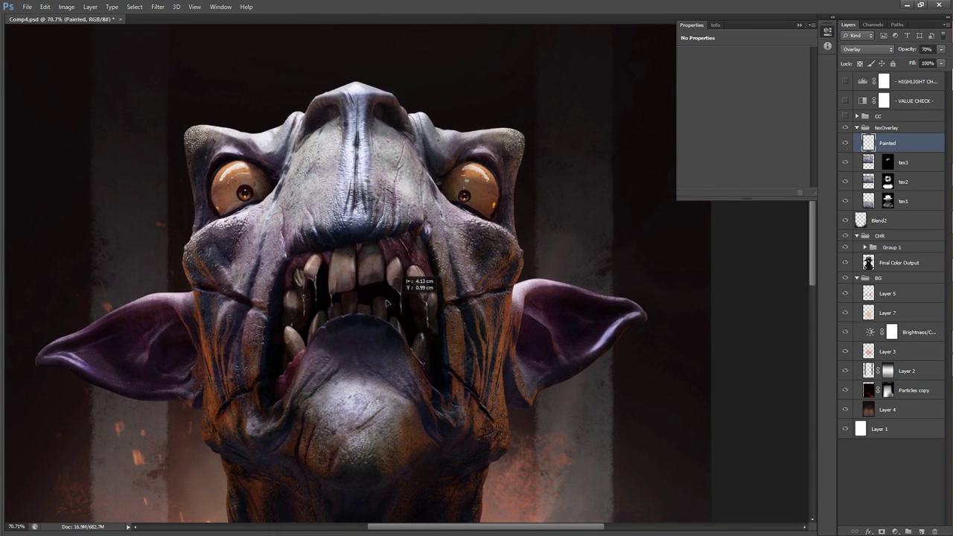
ctrl+click(446, 299)
key(ctrl+space)
drag(445, 299, 477, 231)
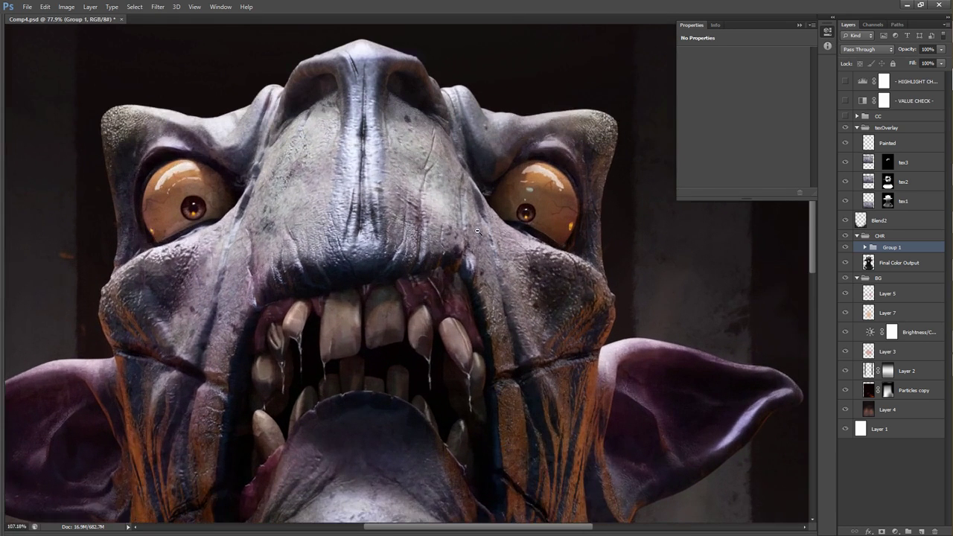
click(849, 143)
click(849, 143)
click(848, 142)
click(849, 143)
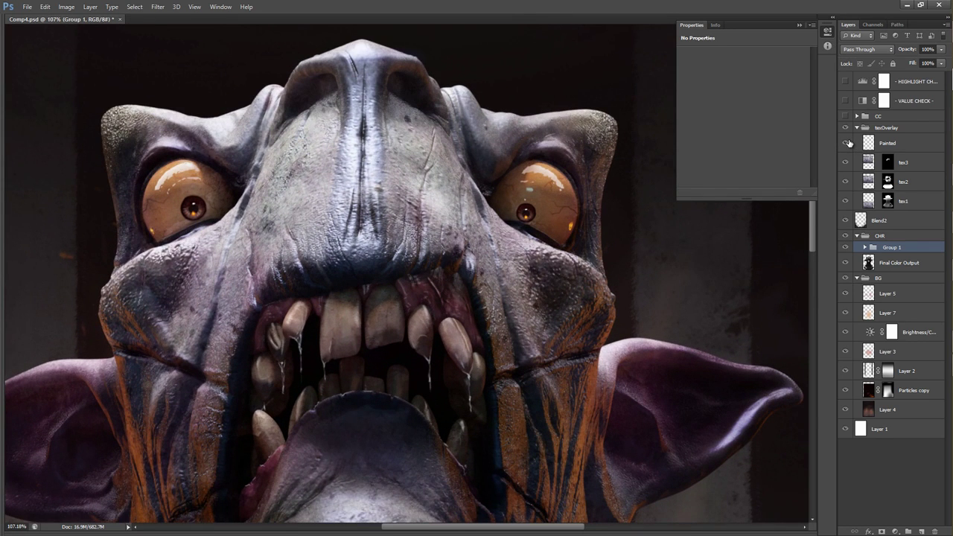
click(848, 143)
key(ctrl+space)
drag(489, 280, 459, 278)
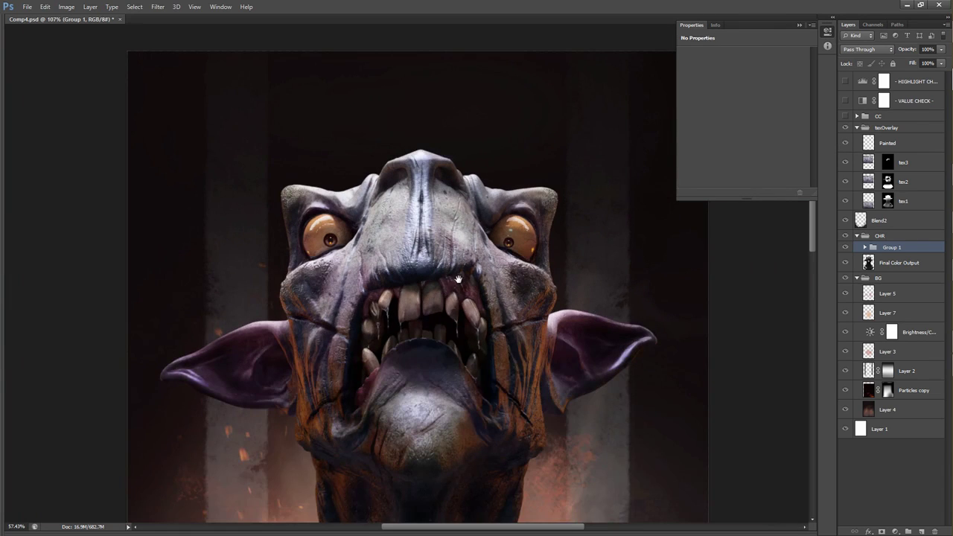
drag(467, 222, 466, 218)
scroll(466, 217, down, 3)
click(463, 219)
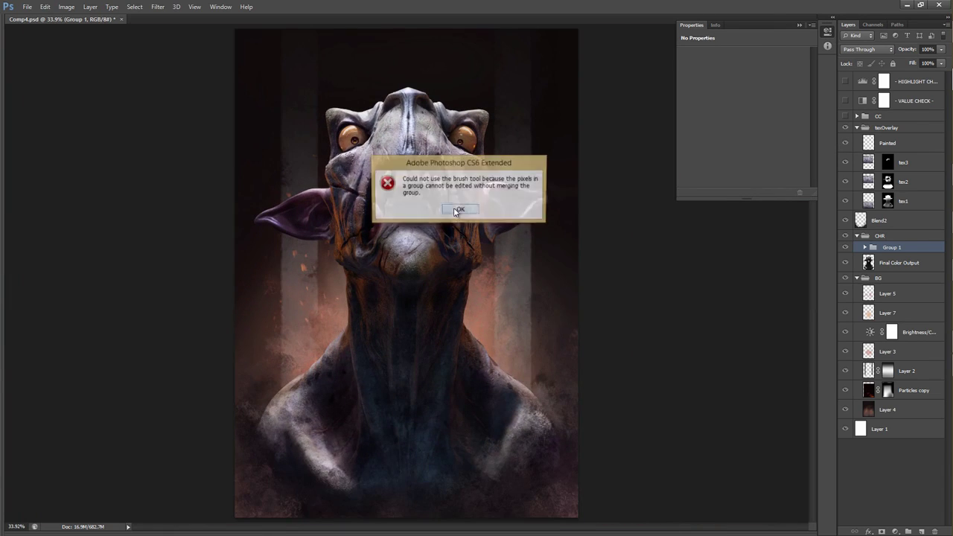
click(460, 210)
scroll(453, 208, up, 2)
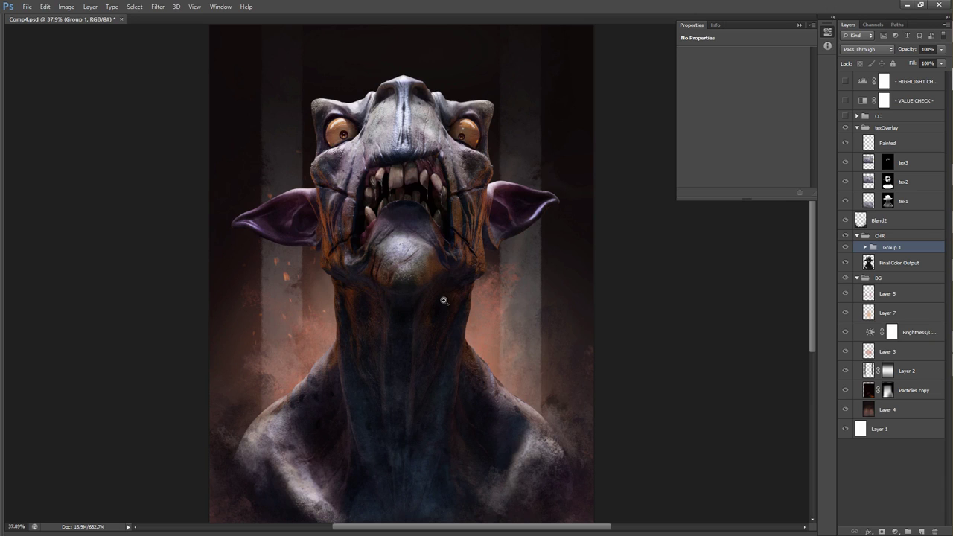
scroll(443, 300, down, 2)
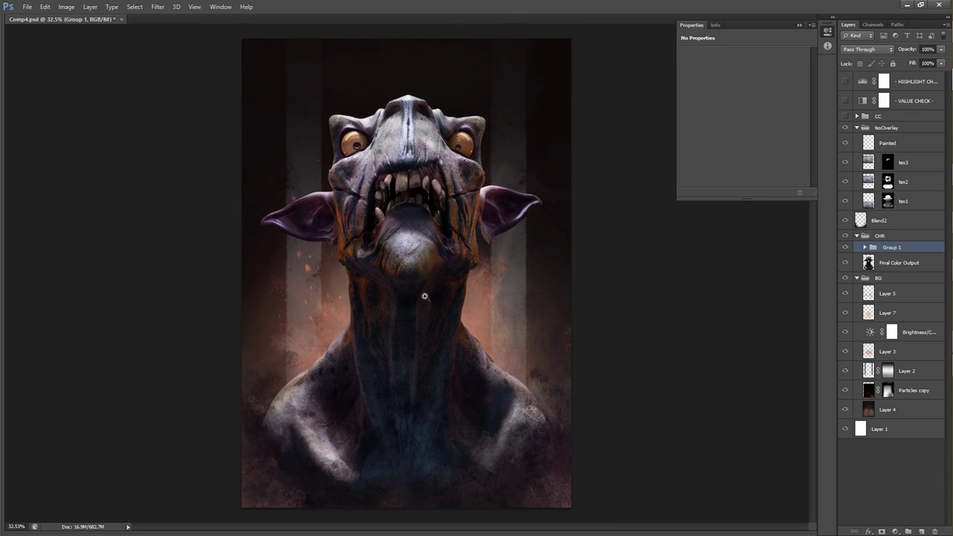
scroll(424, 296, down, 2)
scroll(428, 296, up, 3)
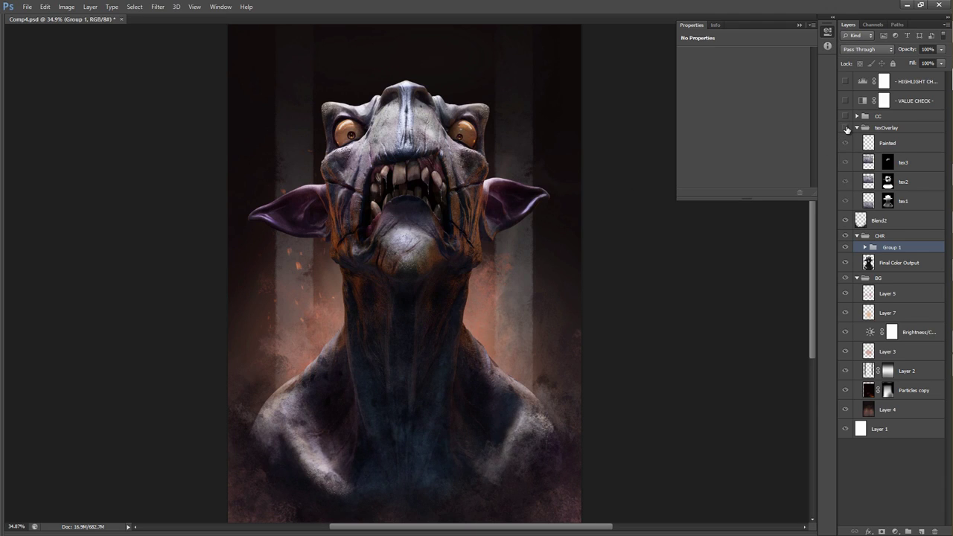
Compare the whole picture with the texOverlay group hidden and shown, and leave the group visible.
click(846, 128)
click(846, 128)
click(846, 128)
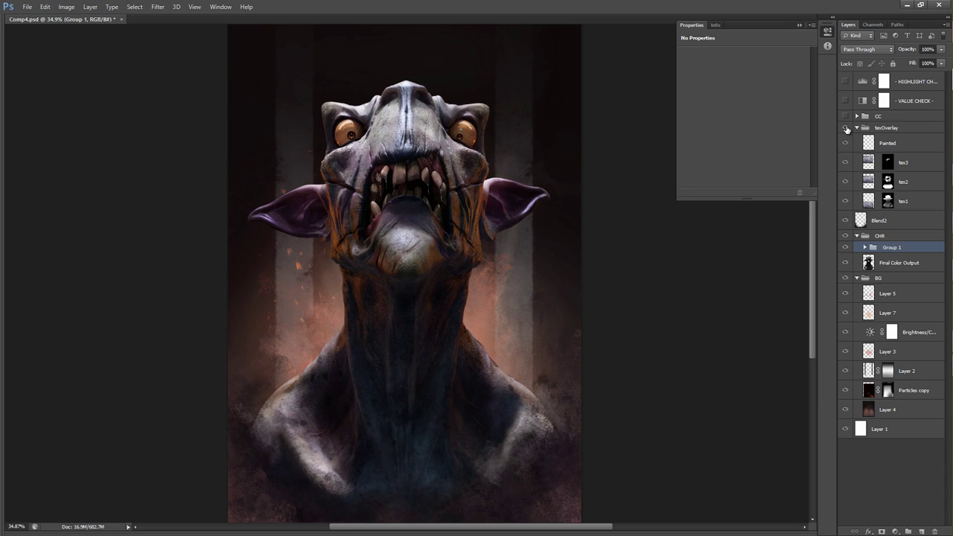
click(846, 128)
click(846, 128)
click(846, 128)
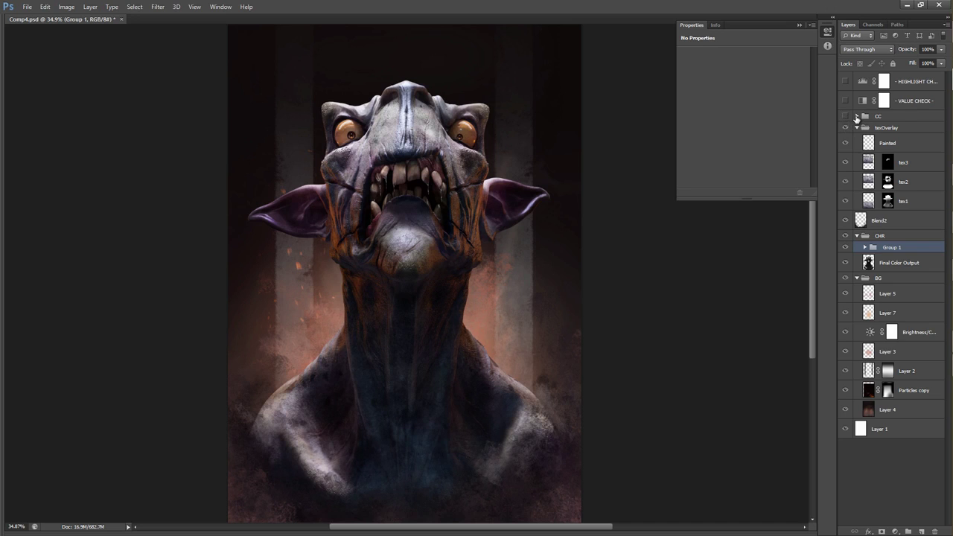
Expand and show the CC group, and hide all of its layers except the Brightness/Contrast adjustment.
click(856, 117)
click(846, 117)
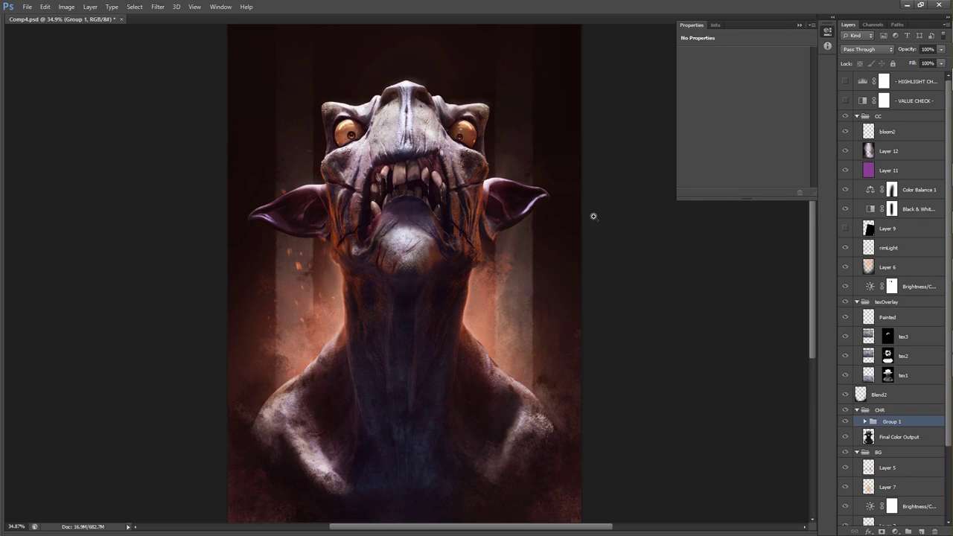
scroll(591, 213, down, 2)
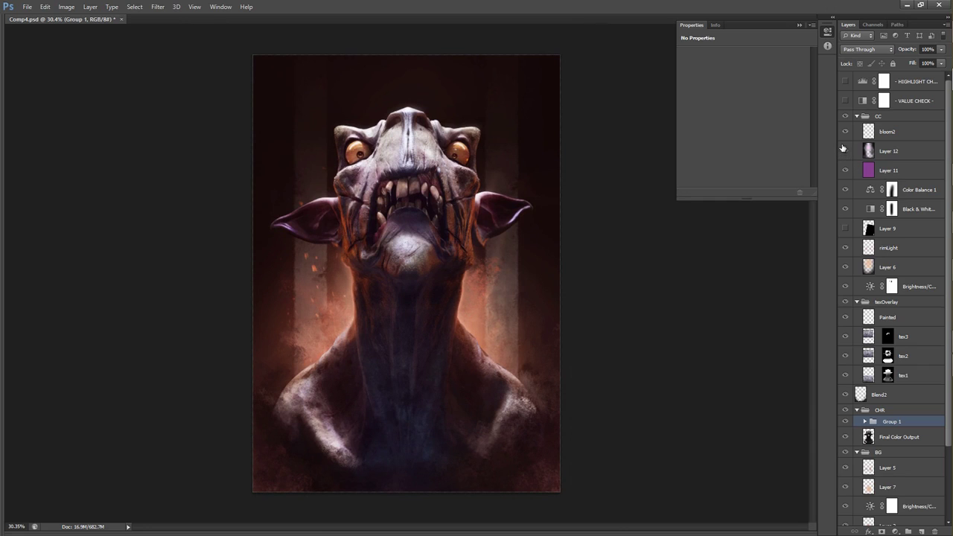
drag(845, 134, 843, 159)
drag(844, 211, 846, 288)
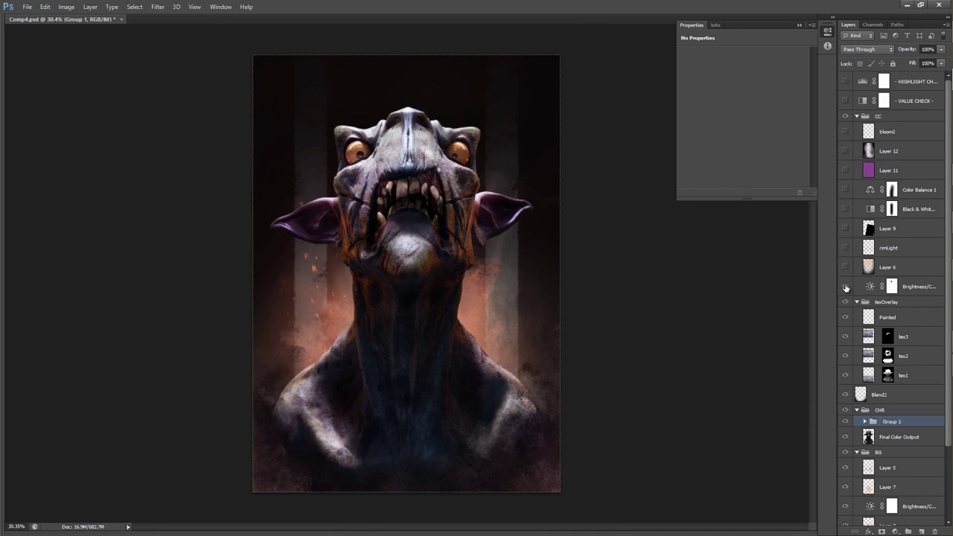
click(847, 283)
Try adjusting the CC group's Brightness/Contrast layer, and undo the change.
click(917, 286)
mouse_move(762, 102)
mouse_down()
mouse_move(738, 102)
mouse_move(788, 102)
mouse_move(756, 98)
mouse_up()
key(ctrl+z)
key(ctrl+alt+z)
key(ctrl+alt+z)
key(ctrl+alt+z)
Select and show Layer 6 in the CC group, and set it to Normal blend mode at 100% opacity.
click(878, 255)
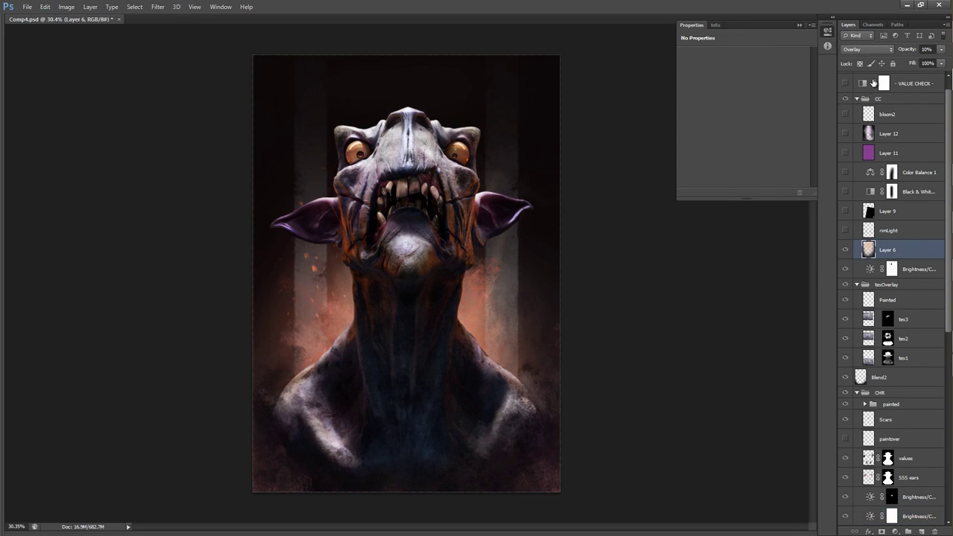
click(868, 49)
click(893, 64)
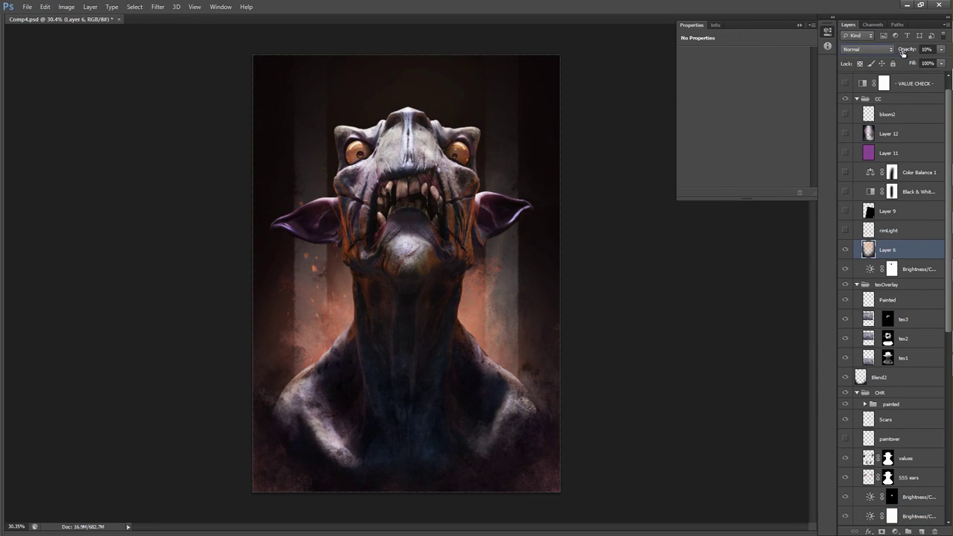
drag(902, 50, 952, 50)
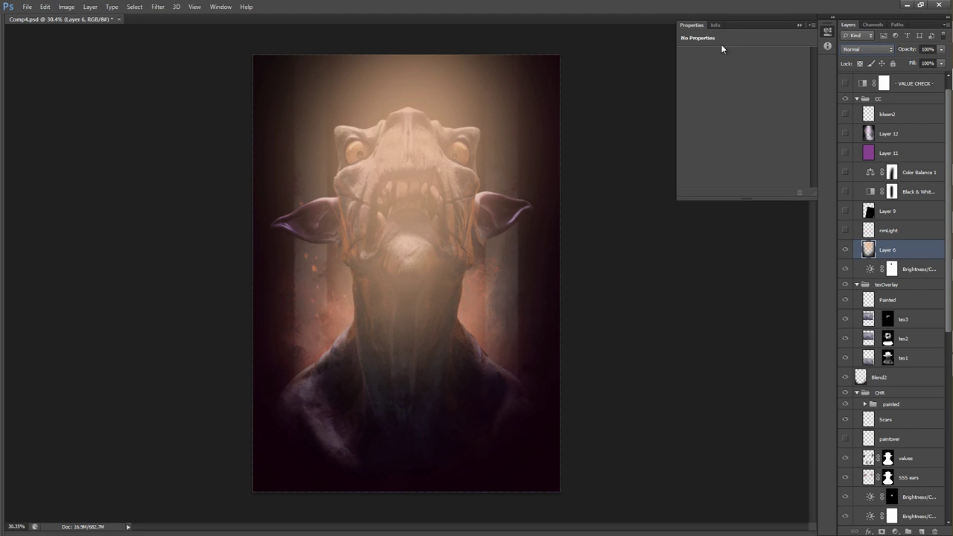
Set Layer 6 to Overlay blend mode and lower its opacity to 19%.
click(886, 52)
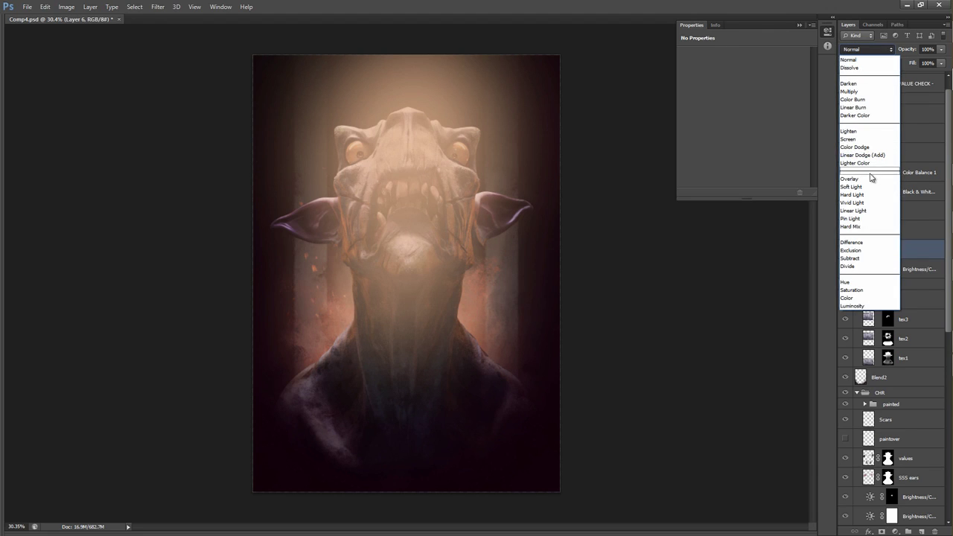
key(Escape)
key(shift+alt+o)
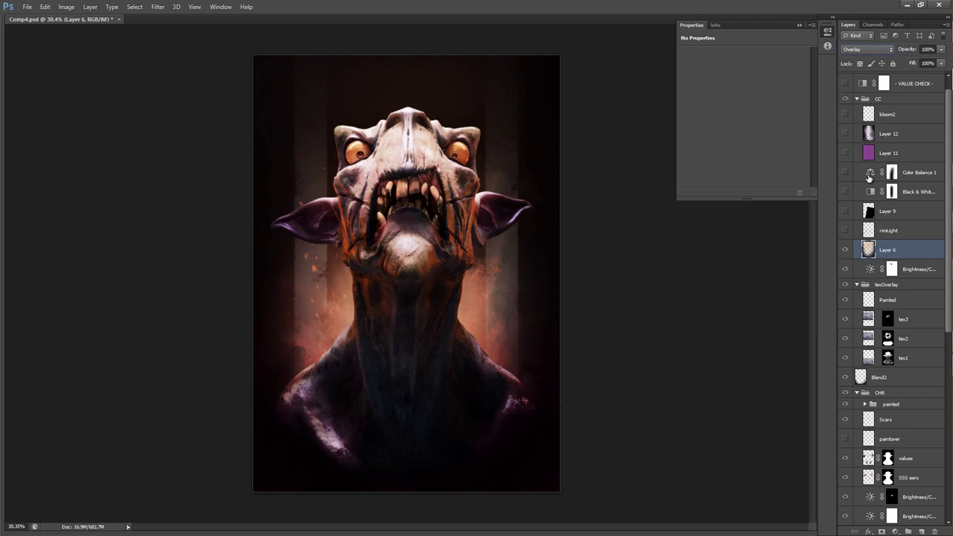
click(845, 249)
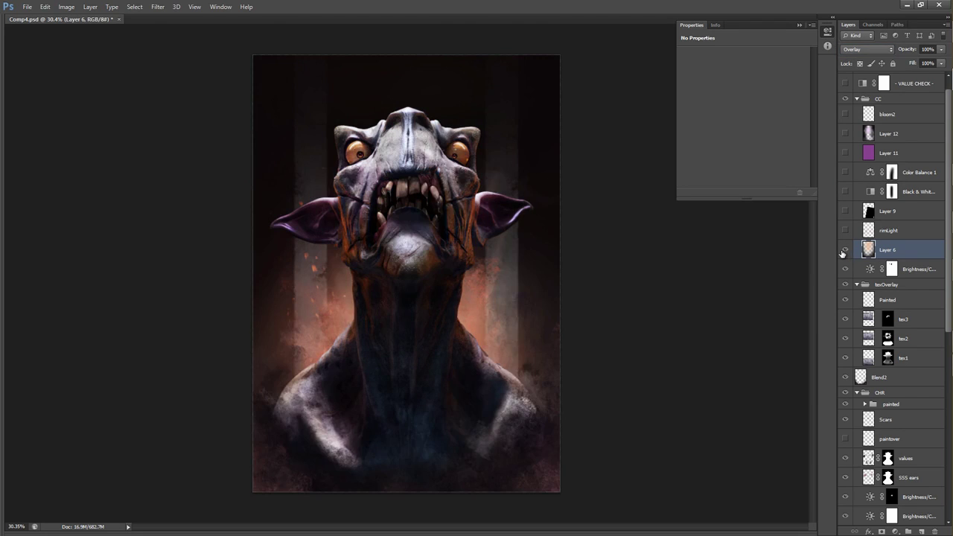
click(845, 249)
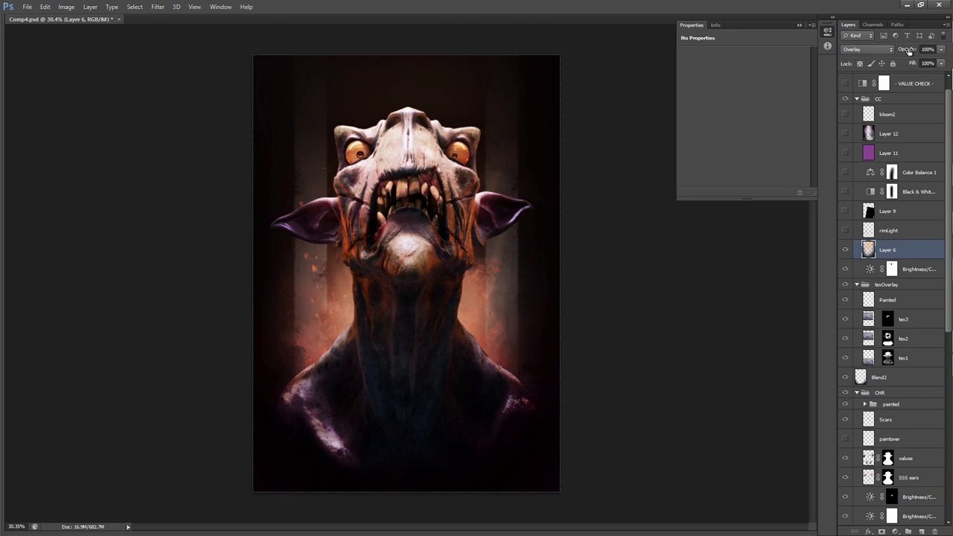
drag(908, 50, 868, 50)
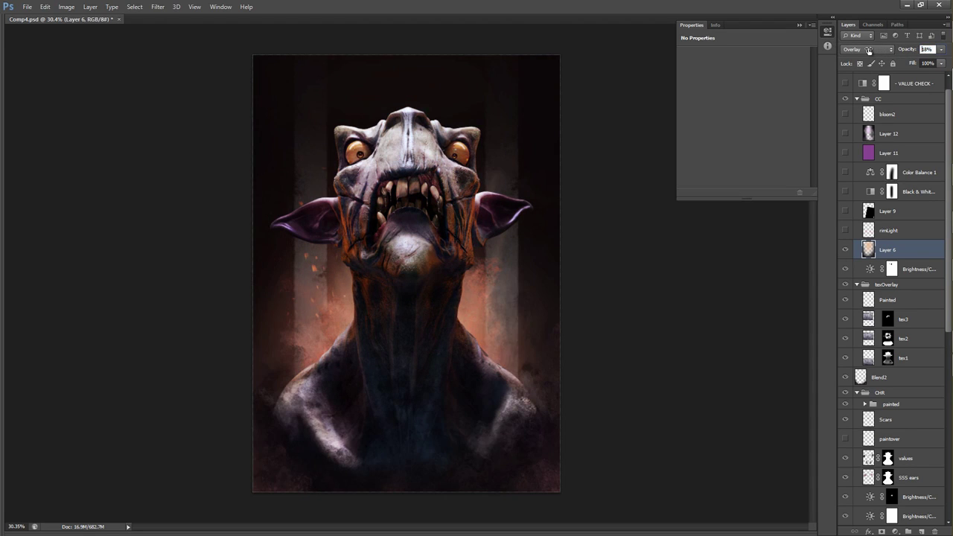
Compare the whole picture with Layer 6 hidden and shown, and leave Layer 6 visible.
click(845, 248)
click(845, 247)
click(845, 248)
click(845, 248)
click(845, 248)
Show and select the rimLight layer in the CC group, with the whole picture in view.
click(845, 231)
click(868, 230)
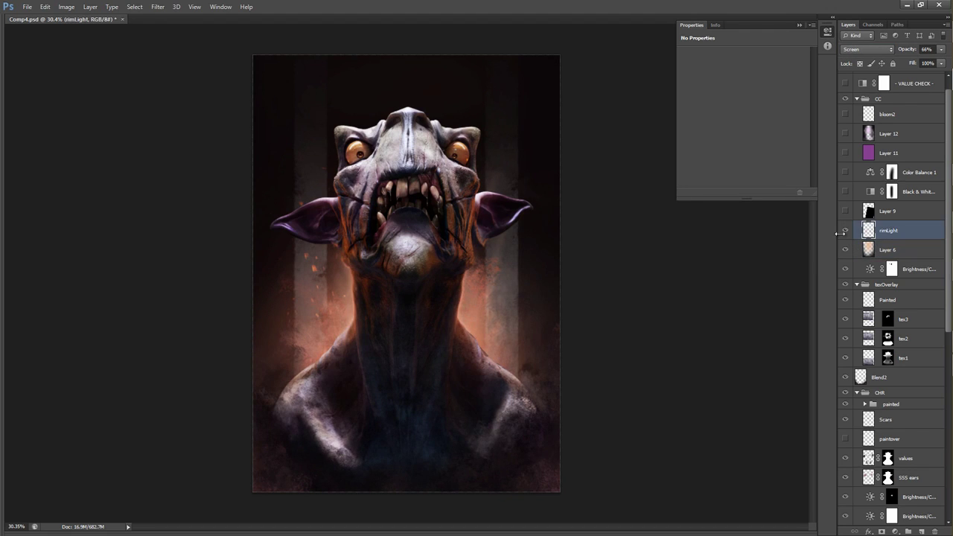
key(ctrl+0)
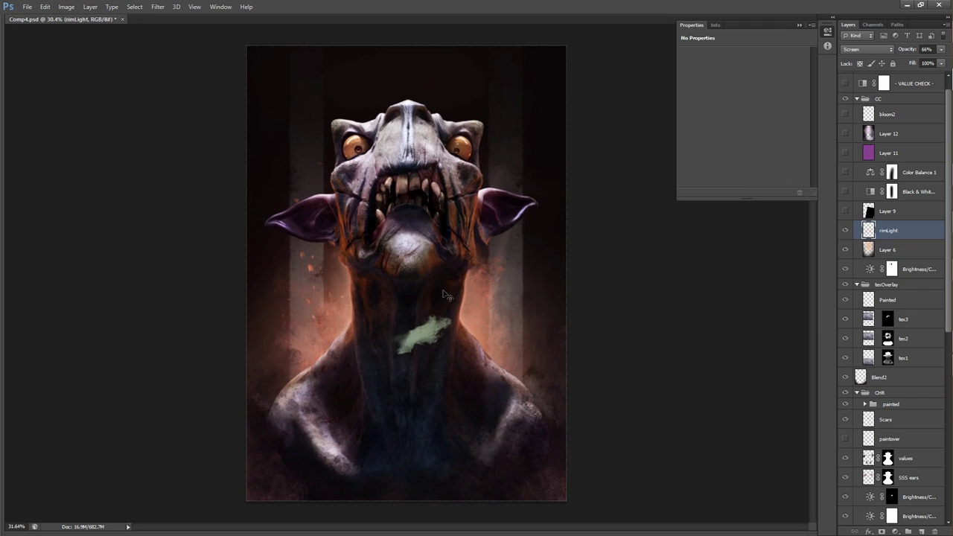
Compare the edges of the creature's neck and shoulders with rimLight hidden and shown, and leave rimLight visible.
key(alt+[)
drag(402, 327, 443, 321)
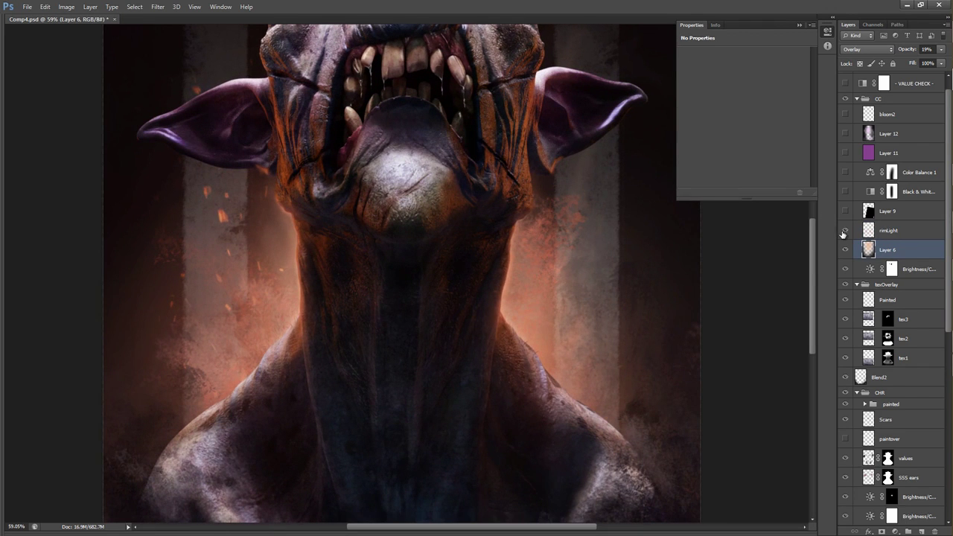
click(844, 230)
click(845, 231)
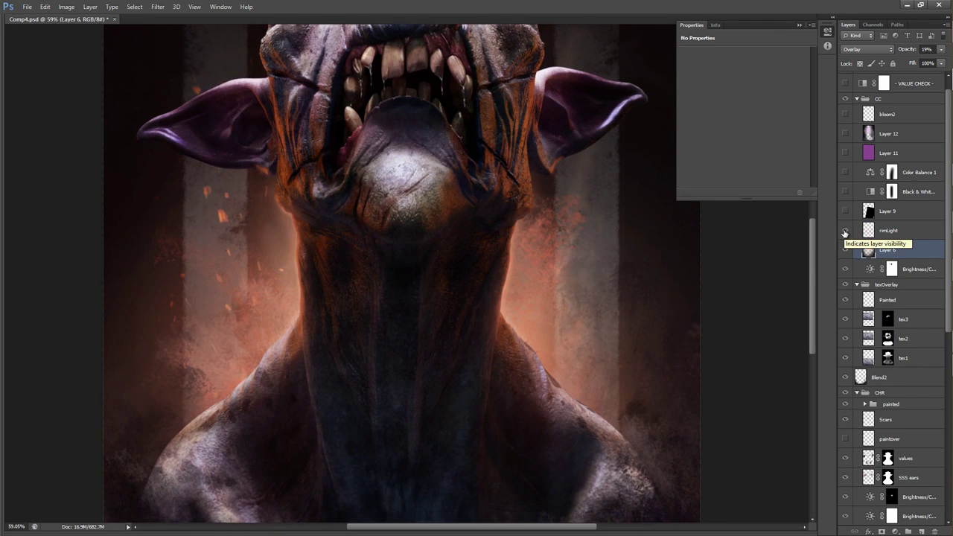
click(845, 231)
click(845, 230)
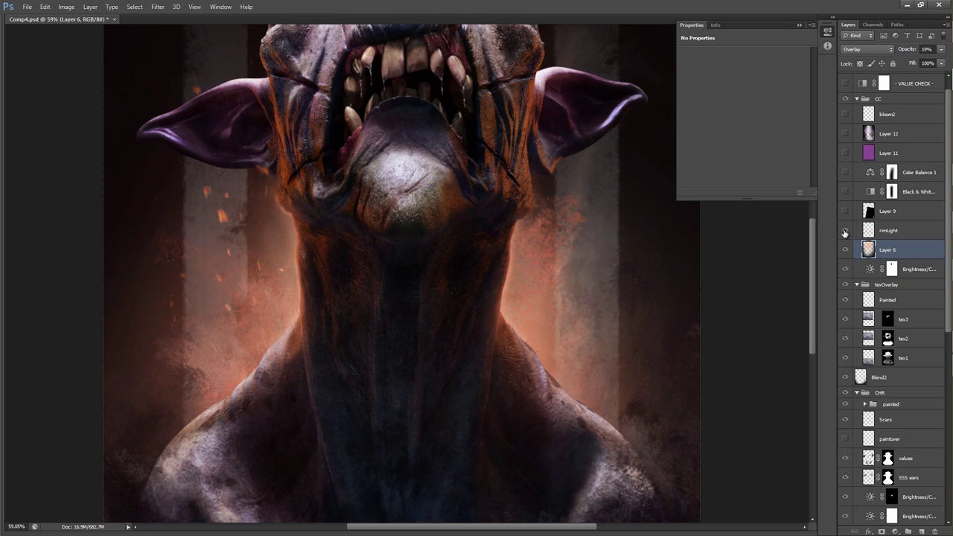
click(845, 231)
click(845, 231)
drag(575, 260, 548, 262)
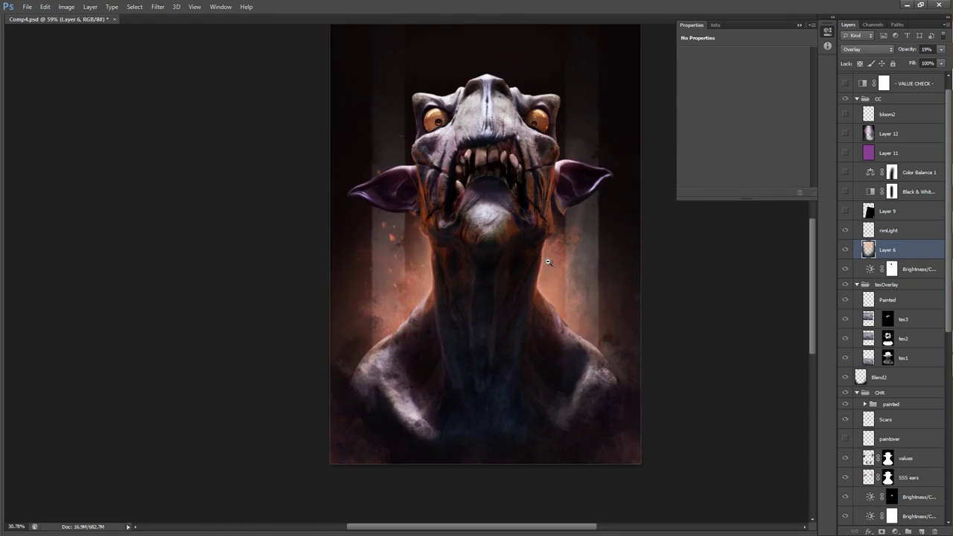
Compare the whole picture with Layer 6 and rimLight each hidden and shown, and leave both visible.
click(548, 262)
click(844, 250)
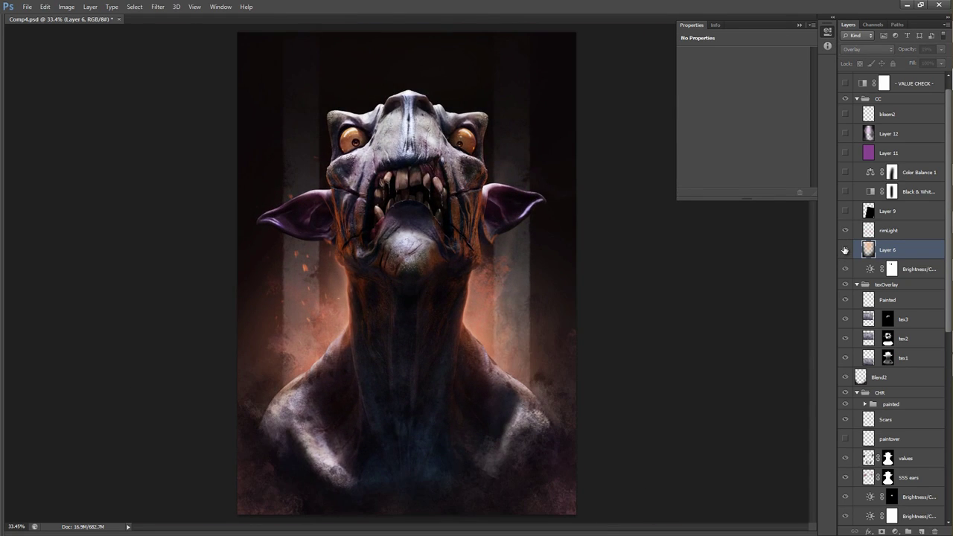
click(844, 250)
click(844, 231)
click(844, 231)
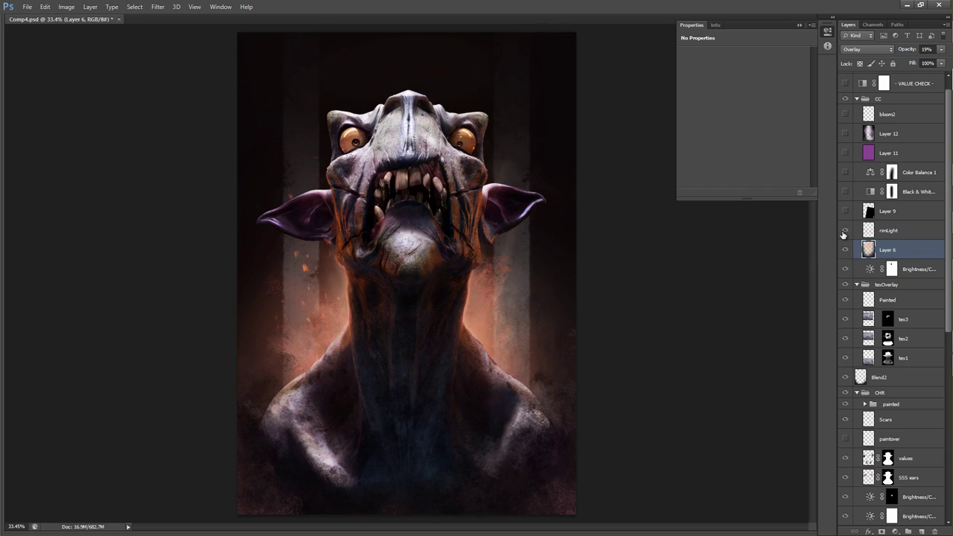
mouse_move(488, 304)
mouse_down()
mouse_move(534, 301)
mouse_move(487, 282)
mouse_move(480, 291)
mouse_up()
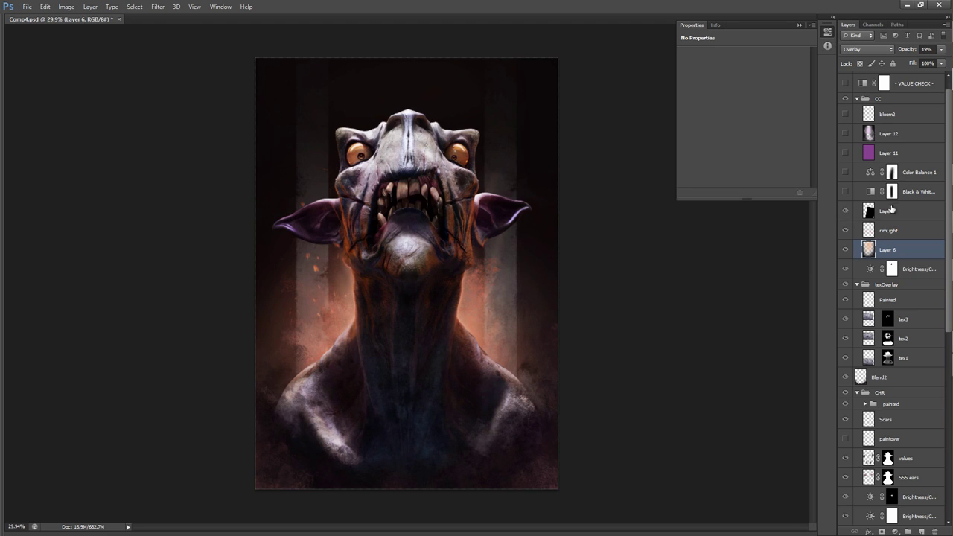
Show and select Layer 9, and compare the creature's shoulder with the layer hidden and shown, leaving it visible.
click(897, 211)
click(844, 211)
scroll(630, 330, up, 3)
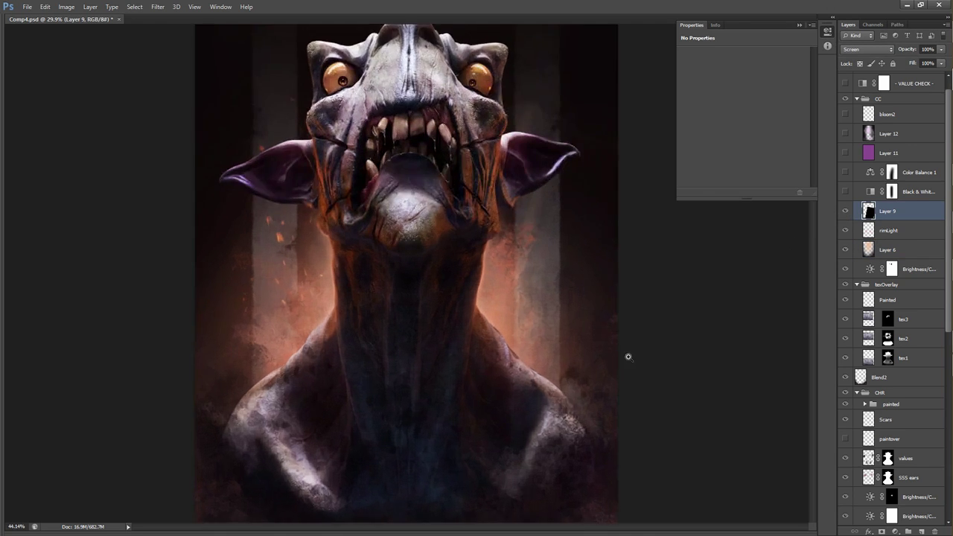
scroll(295, 325, up, 3)
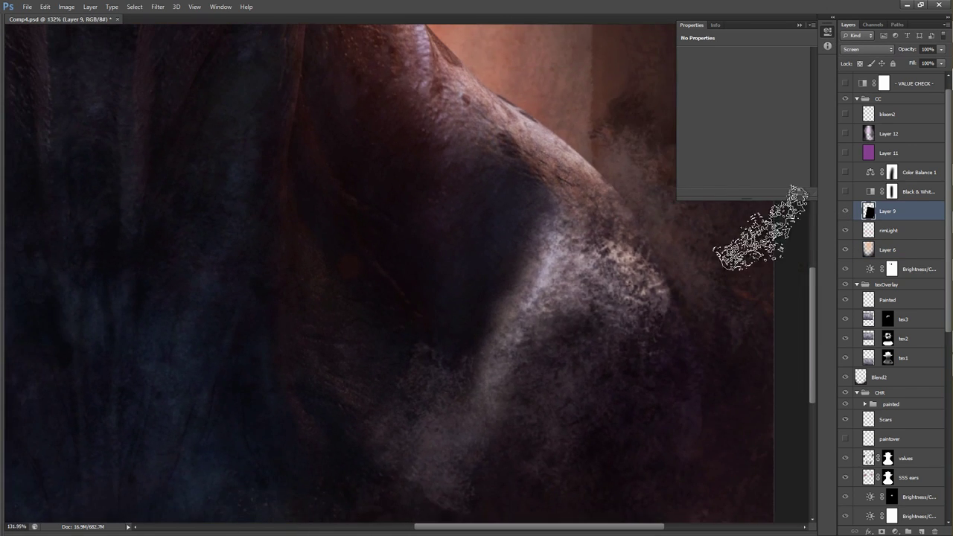
click(846, 212)
click(847, 212)
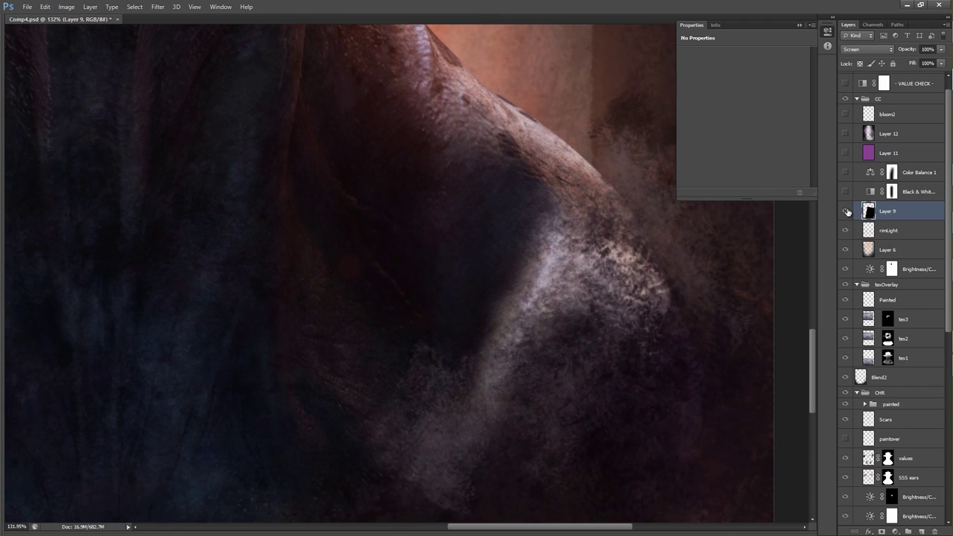
scroll(606, 230, down, 5)
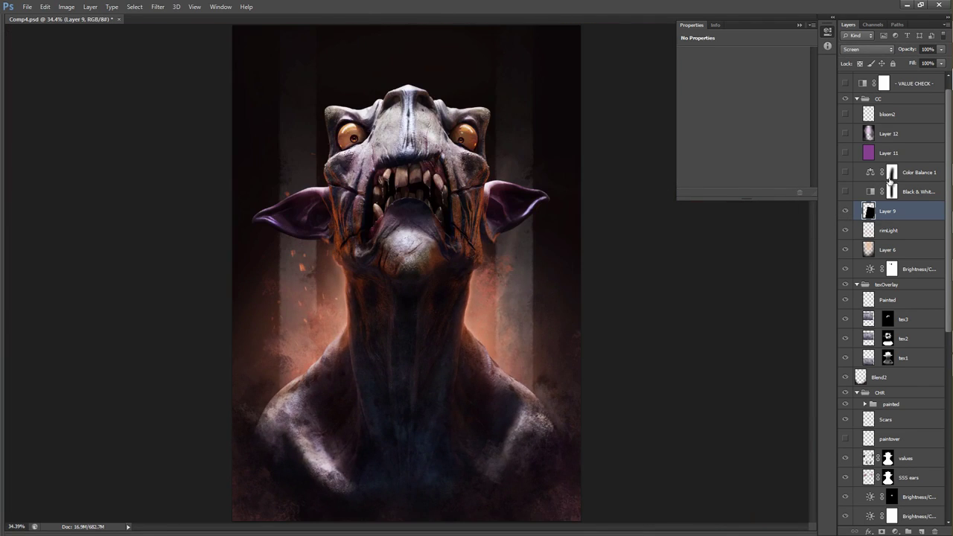
Show and select the Black & White adjustment above Layer 9 to inspect its settings, and hide it again.
click(844, 192)
click(871, 191)
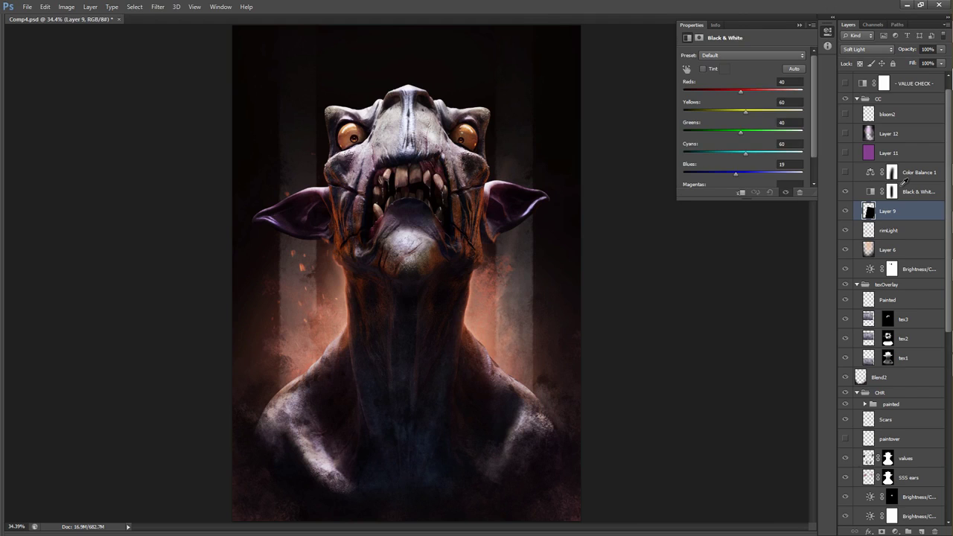
click(896, 191)
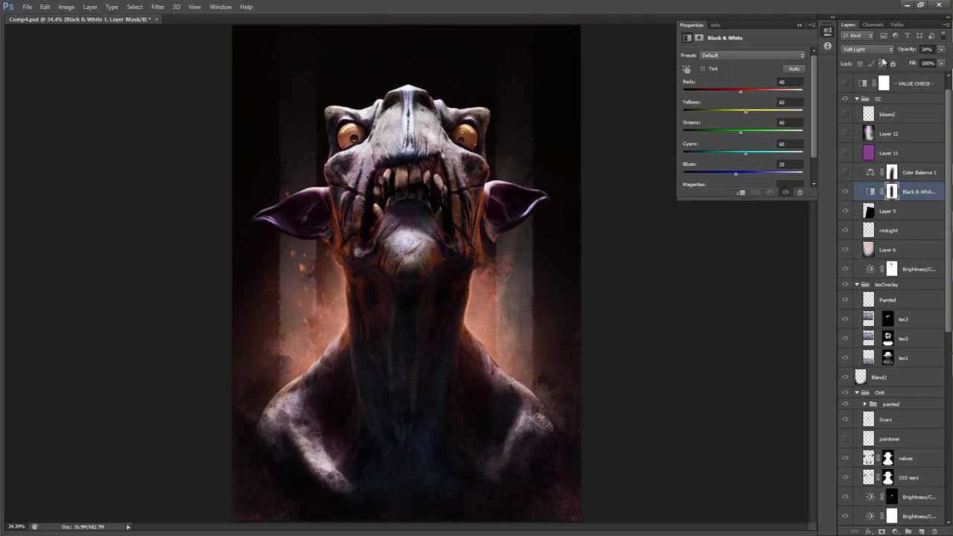
click(845, 191)
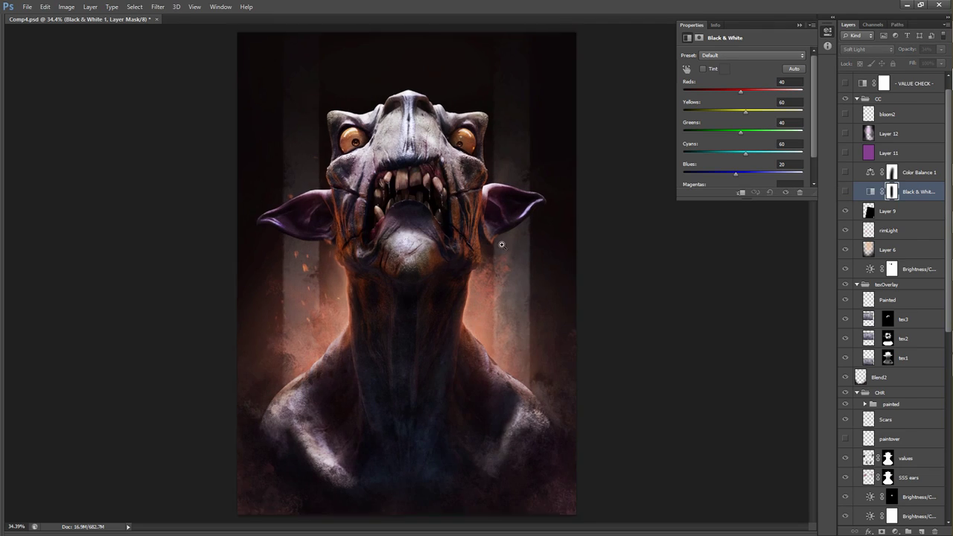
Add a trial Black & White adjustment layer above the hidden one and set its blend mode to Soft Light.
scroll(501, 245, down, 3)
scroll(501, 245, up, 1)
click(894, 532)
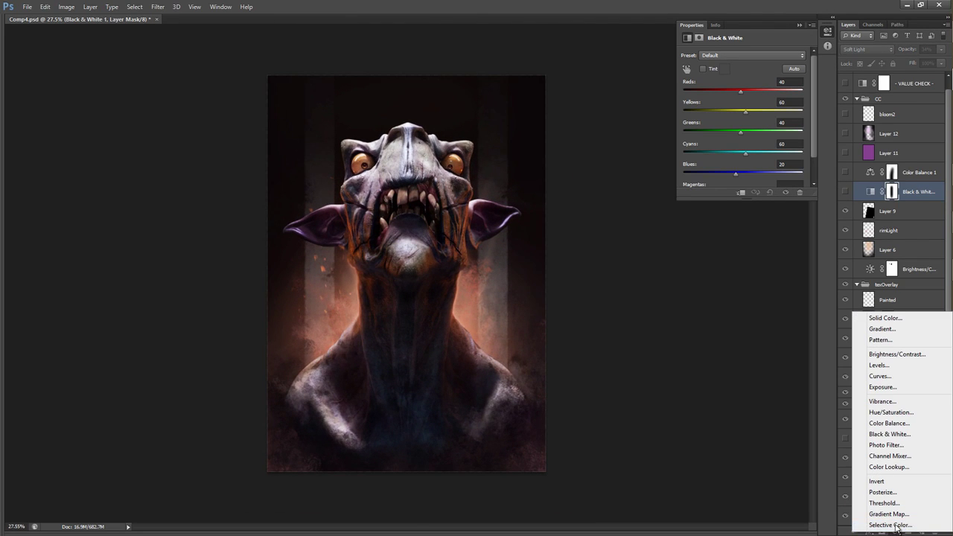
click(893, 435)
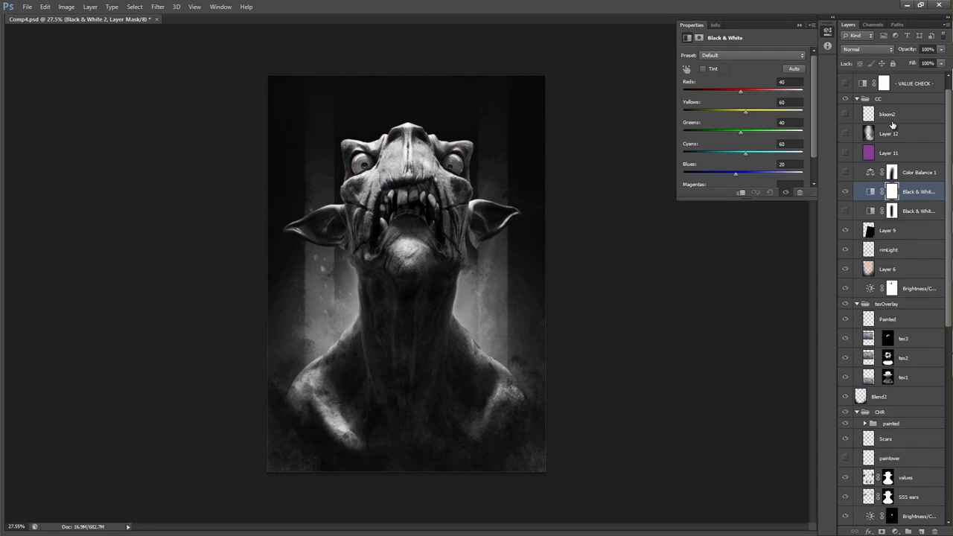
click(868, 52)
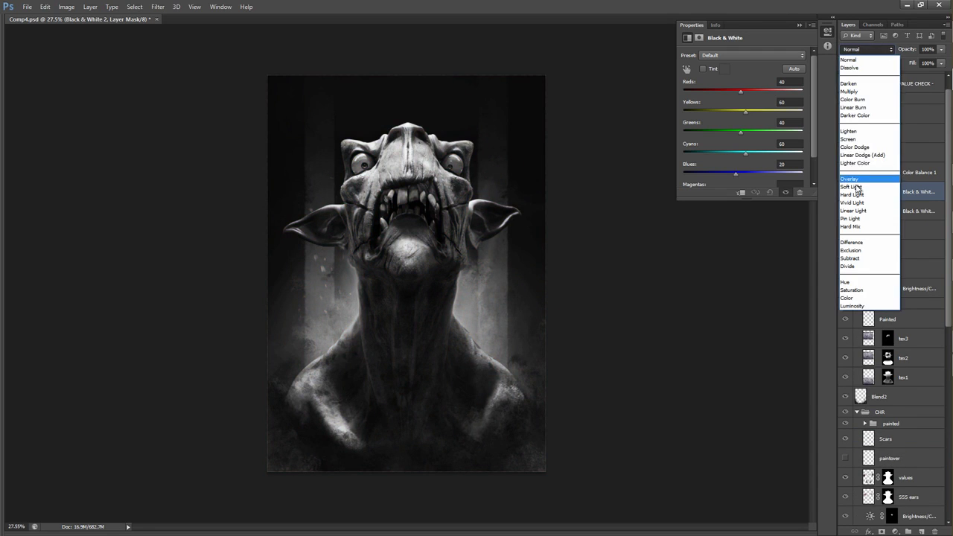
click(857, 183)
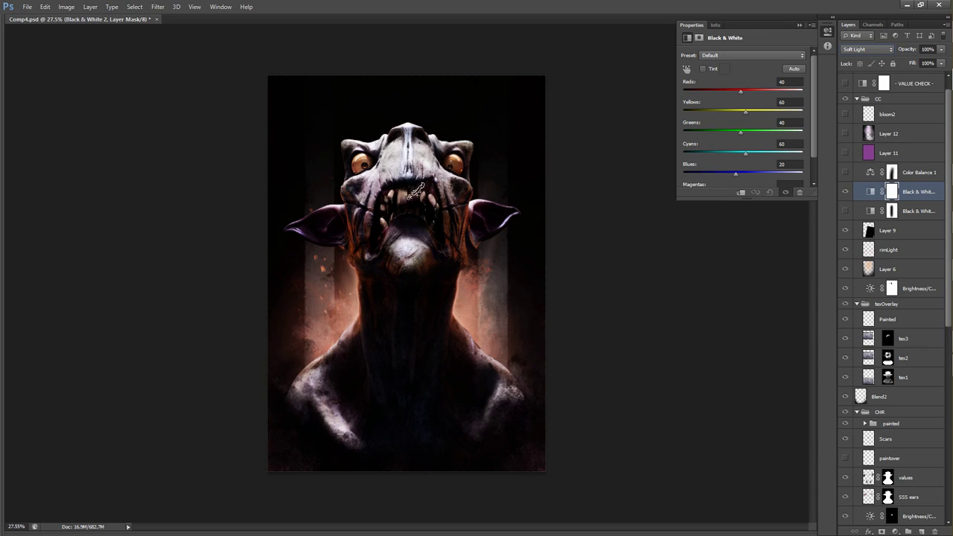
Lower the trial Black & White layer's opacity to 40% and compare it with the original Black & White layer.
drag(904, 50, 887, 50)
click(931, 172)
click(931, 211)
click(930, 191)
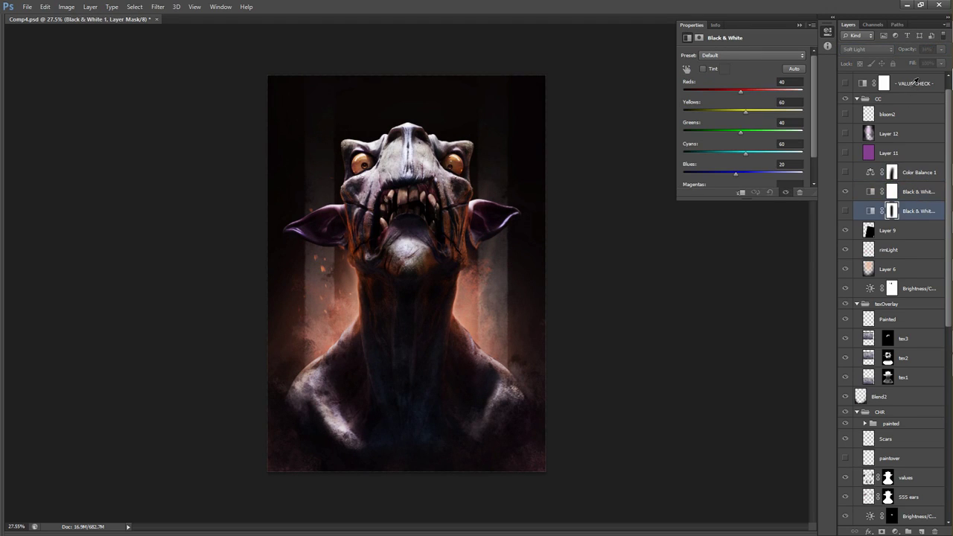
alt+right_click(445, 196)
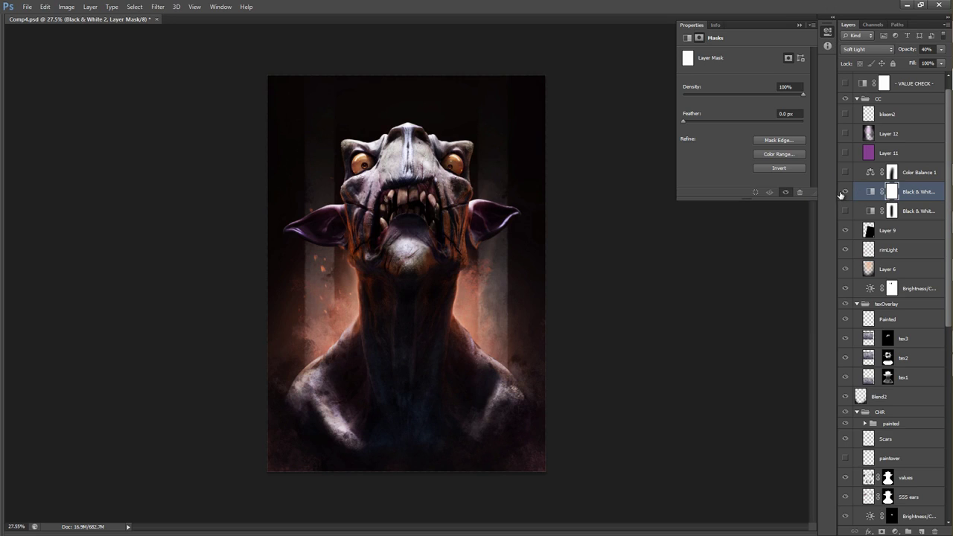
Delete the trial Black & White layer, and show and select Color Balance 1 with the original Black & White layer visible.
key(Delete)
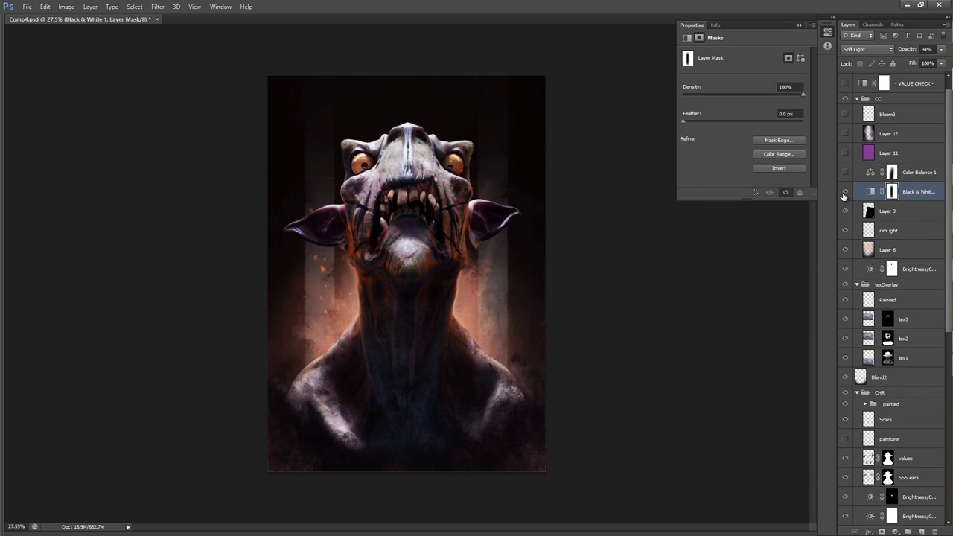
click(845, 172)
click(866, 175)
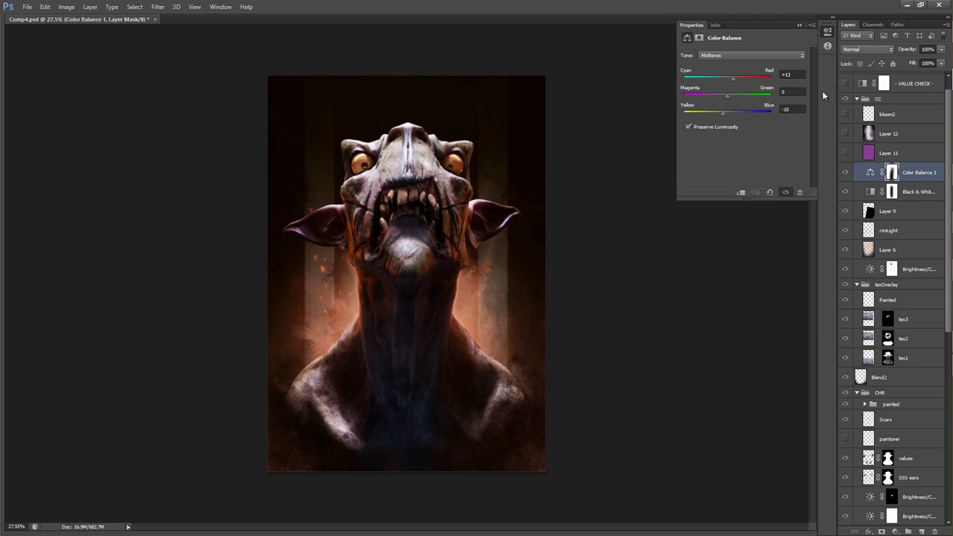
Add a trial Color Balance adjustment layer, try its midtones at red +100 and green +100, and reset the adjustment.
click(896, 531)
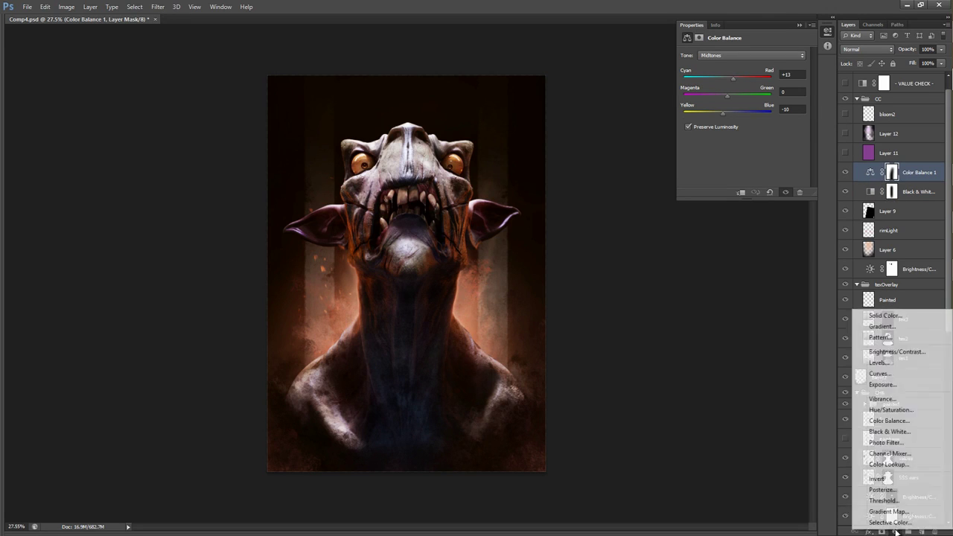
click(888, 422)
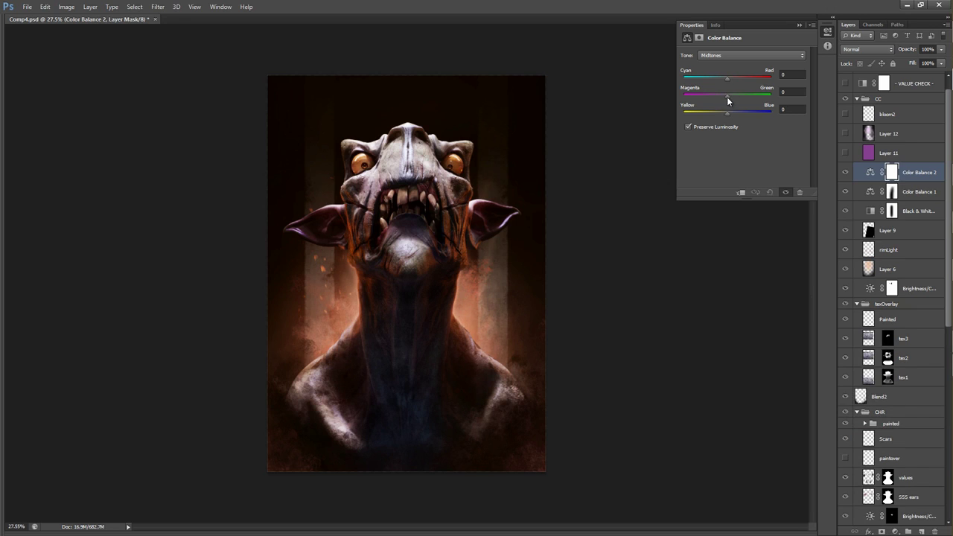
drag(727, 100, 755, 94)
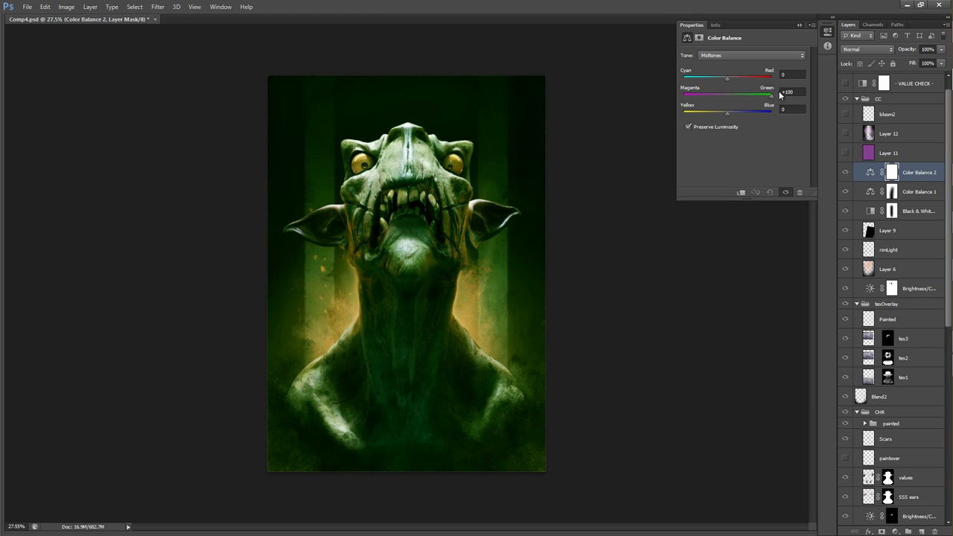
drag(729, 78, 758, 74)
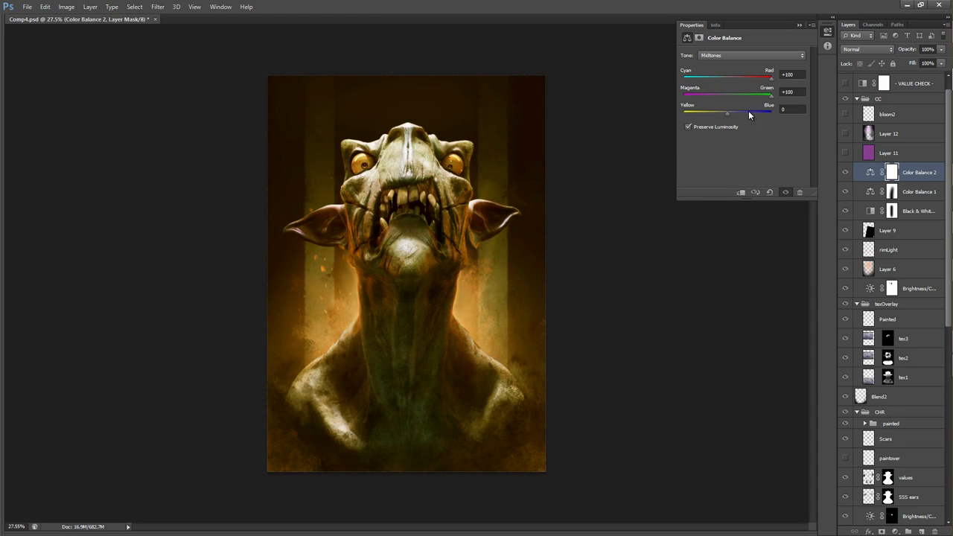
mouse_move(726, 114)
mouse_down()
mouse_move(768, 111)
mouse_move(687, 113)
mouse_move(721, 111)
mouse_up()
click(770, 192)
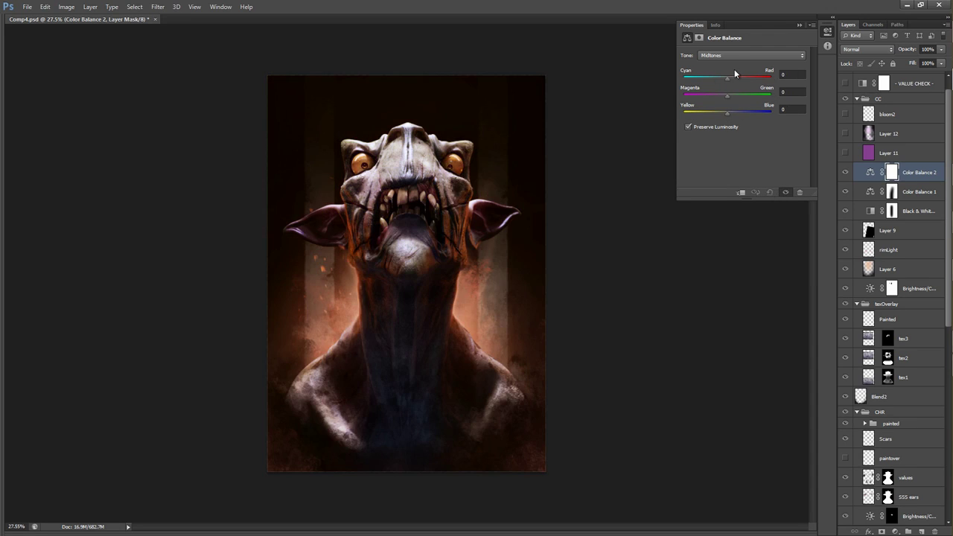
Try the trial Color Balance layer on other tone ranges, including Shadows shifted toward yellow, and delete the layer.
drag(727, 101, 716, 97)
drag(743, 90, 715, 86)
key(ctrl+z)
click(741, 55)
click(737, 72)
click(727, 55)
click(727, 63)
drag(728, 113, 687, 107)
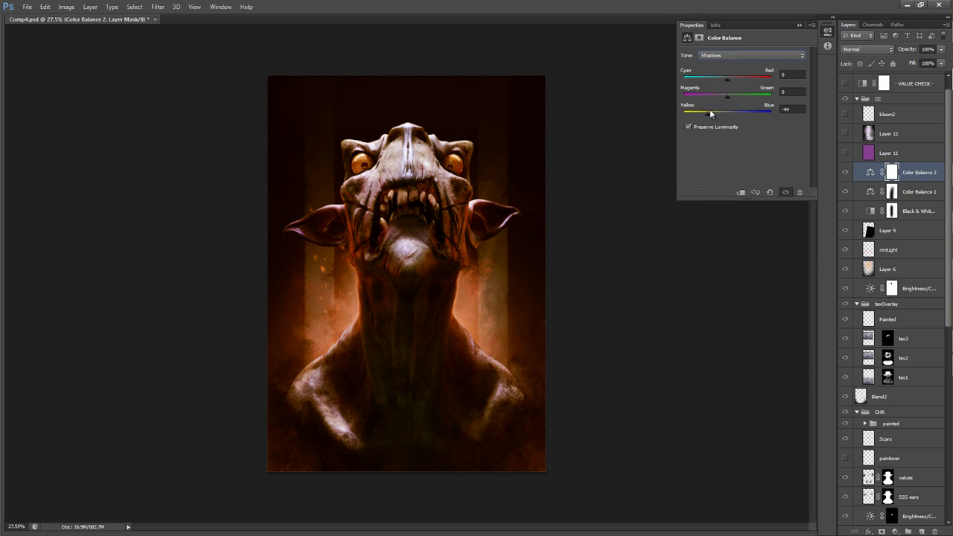
key(ctrl+z)
key(Delete)
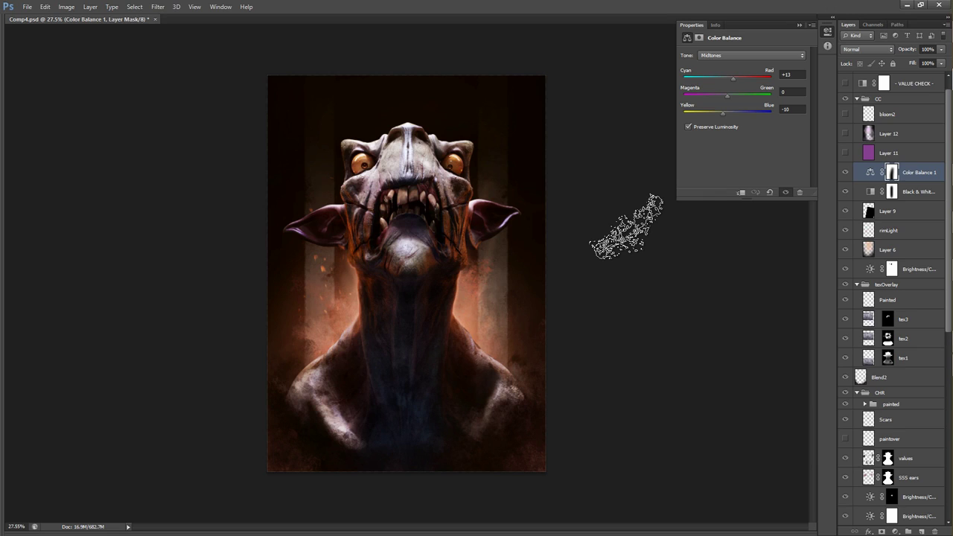
Show and select the purple Layer 11, and set it to Normal blend mode at 100% opacity.
click(846, 154)
click(868, 155)
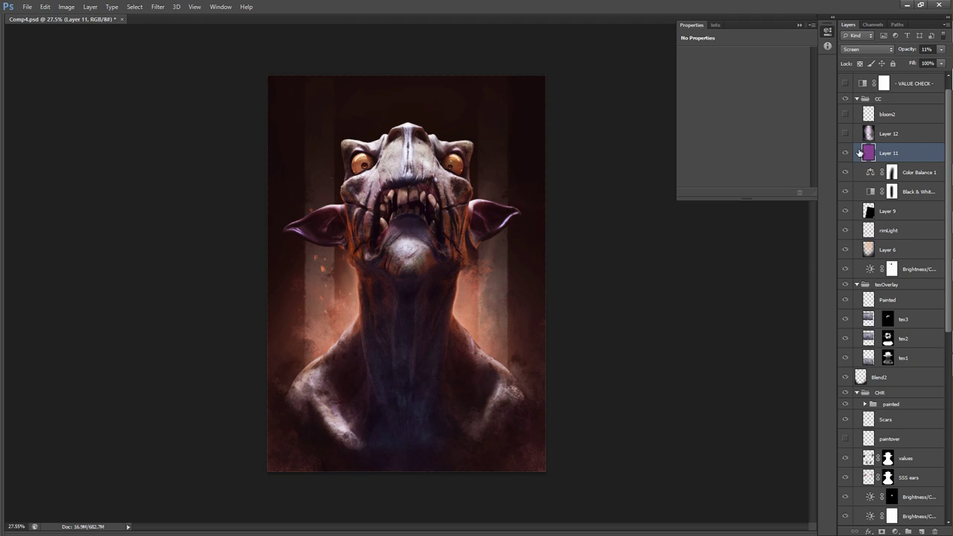
click(866, 49)
click(856, 59)
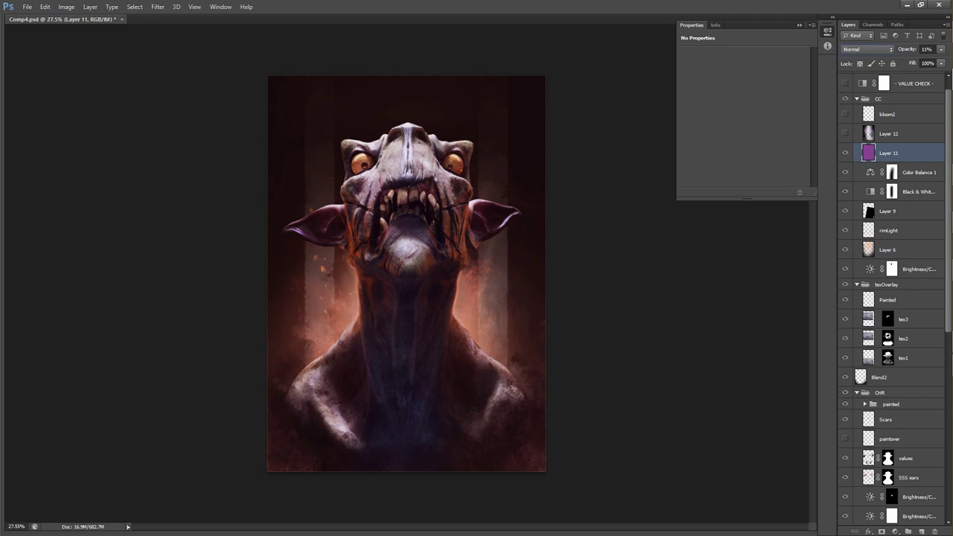
key(0)
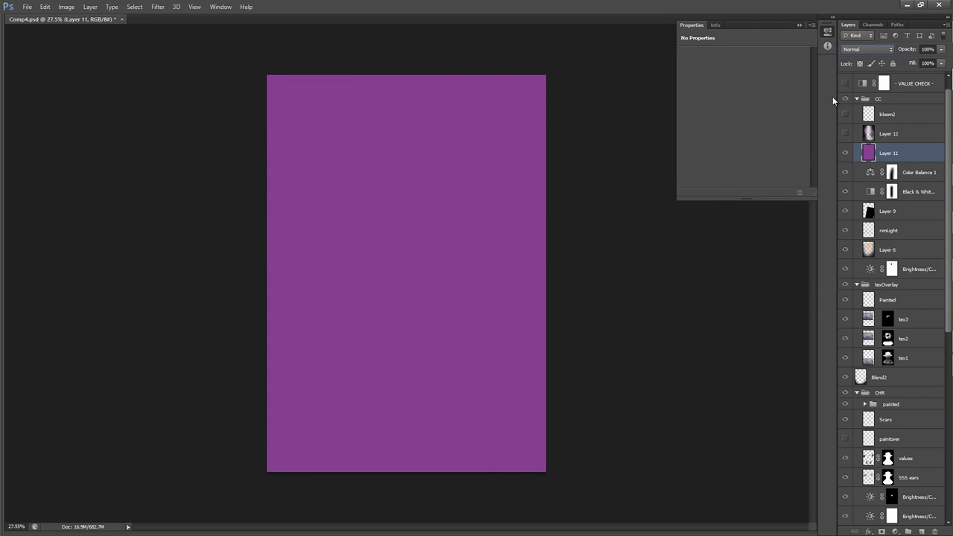
Set Layer 11's opacity to 11% and its blend mode to Screen.
click(865, 52)
click(864, 58)
key(1)
key(1)
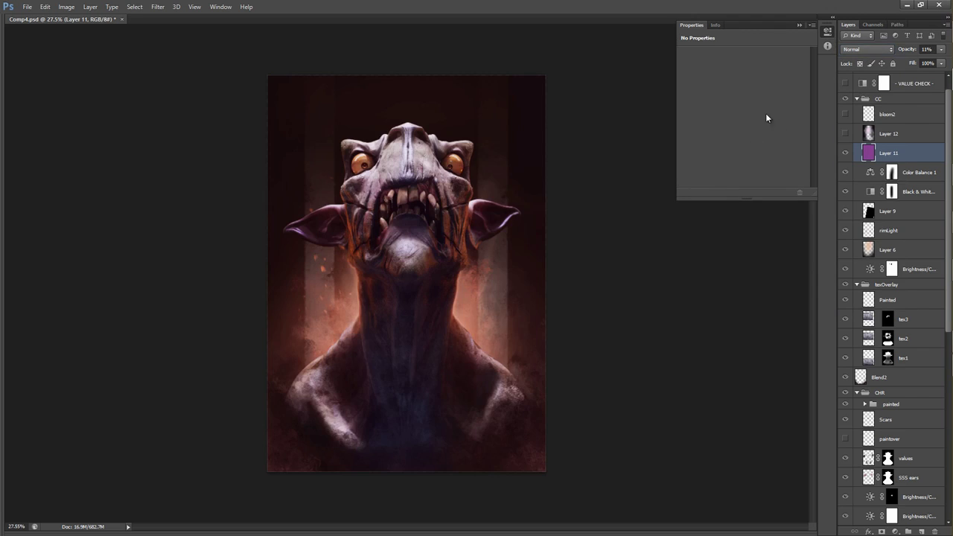
click(871, 48)
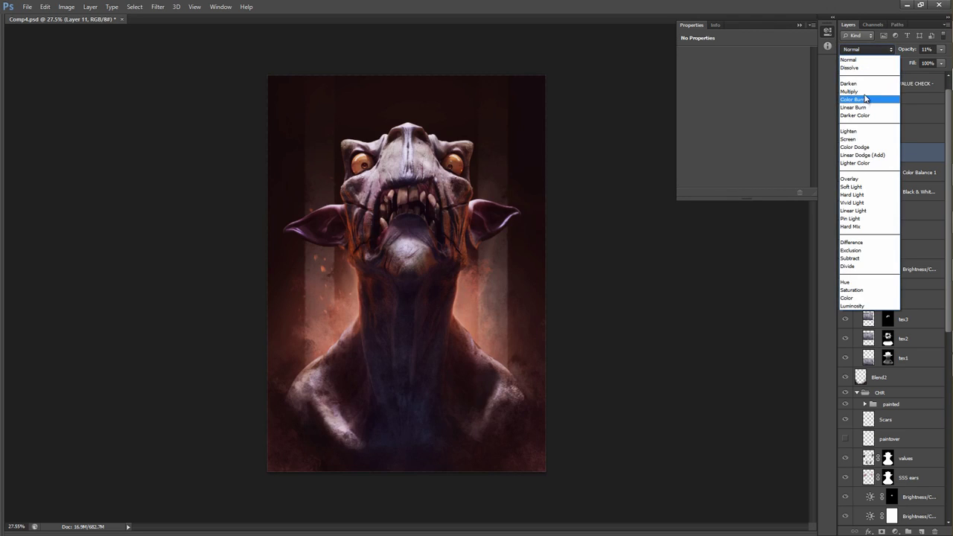
click(848, 139)
View Layer 11 at 100% opacity in Screen mode, and lower its opacity to 14%.
key(0)
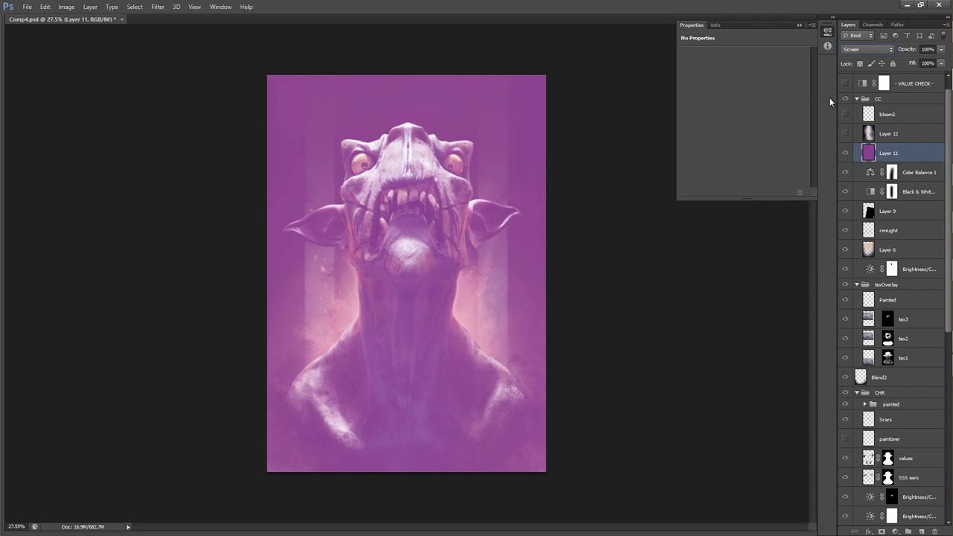
key(ctrl+minus)
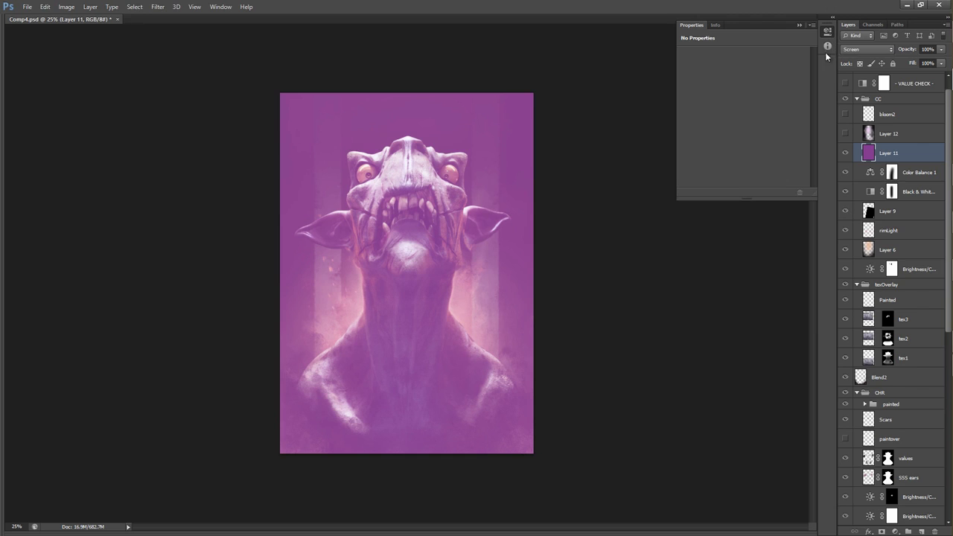
drag(910, 49, 863, 49)
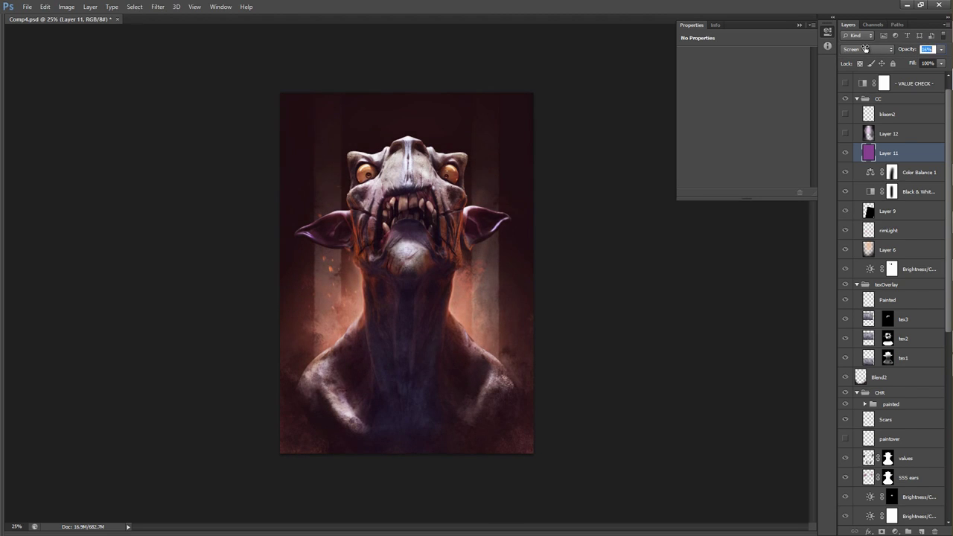
key(Return)
Check the picture with the VALUE CHECK layer shown and hidden, and show the HIGHLIGHT CHECK layer to examine the highlights.
scroll(871, 138, up, 1)
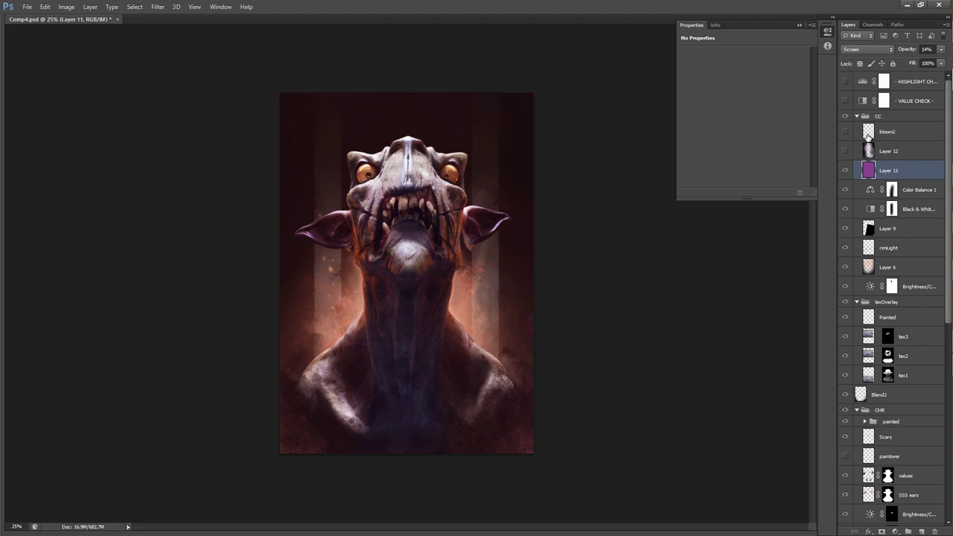
click(845, 102)
click(845, 102)
click(845, 82)
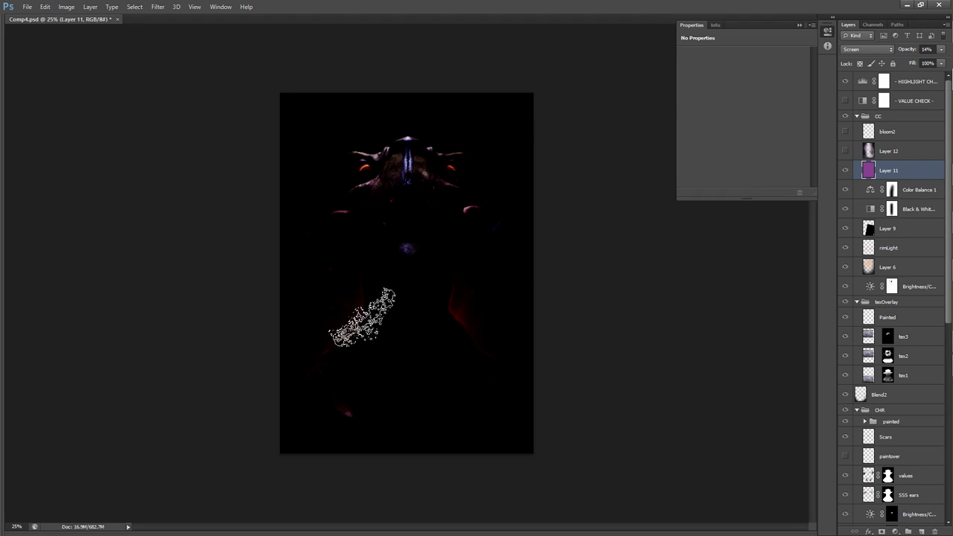
Hide the HIGHLIGHT CHECK layer, and show and select Layer 12 in the CC group.
click(845, 82)
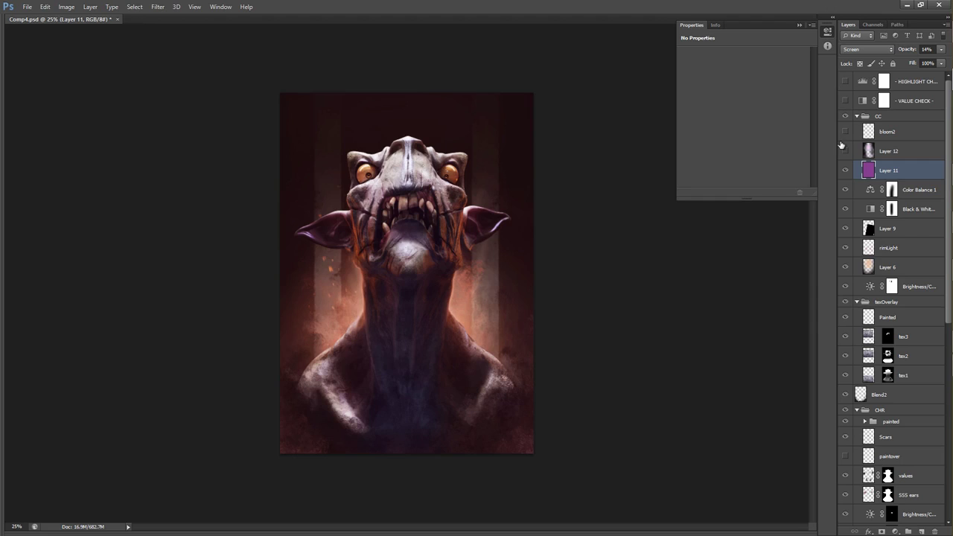
click(845, 151)
click(896, 148)
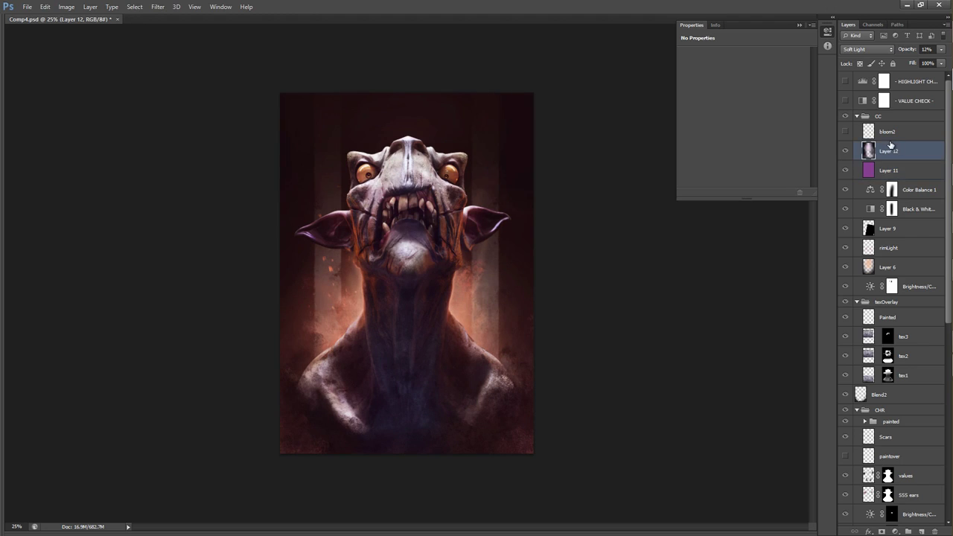
View Layer 12's painted glow in Normal blend mode at 100% opacity.
click(869, 49)
click(871, 64)
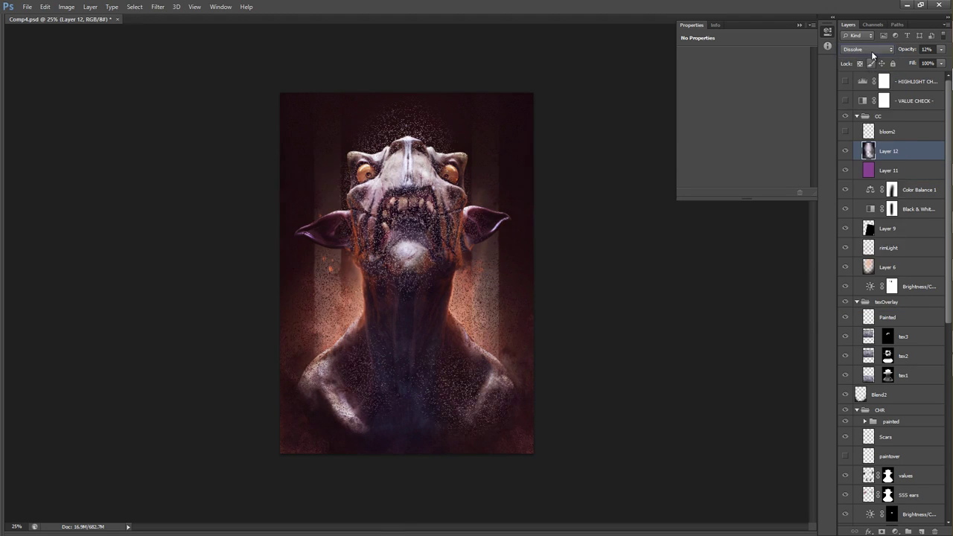
click(872, 52)
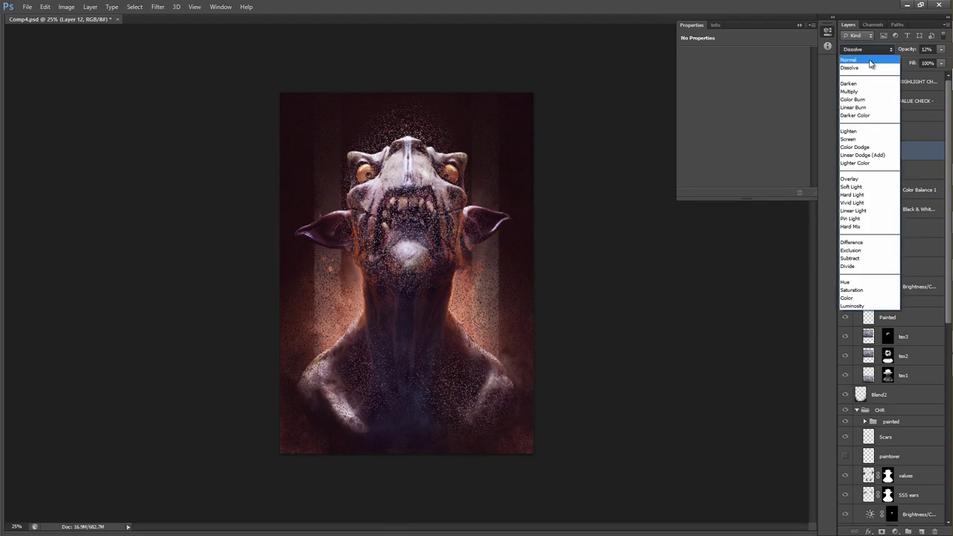
click(869, 59)
drag(912, 51, 947, 51)
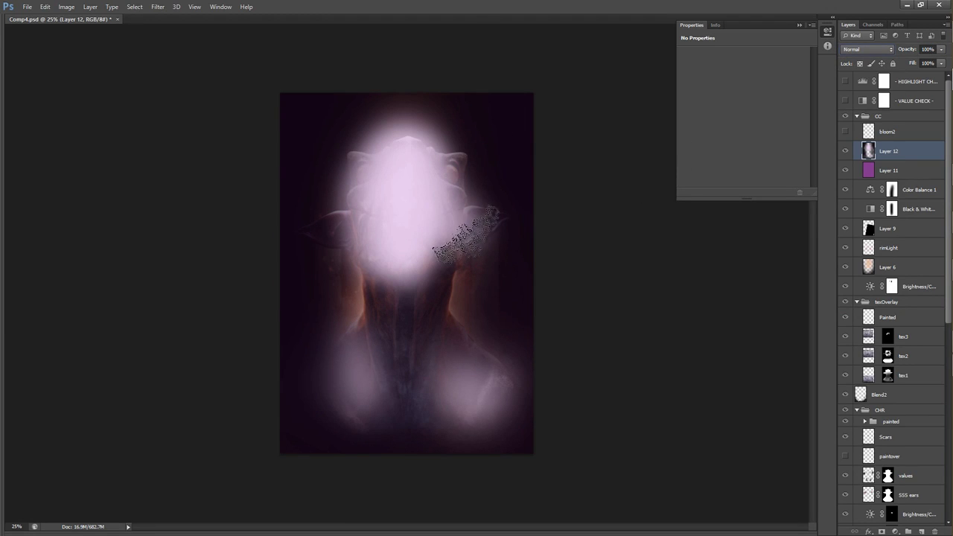
Set Layer 12 to Soft Light at 16% opacity, and compare the picture with the layer hidden and shown.
click(889, 49)
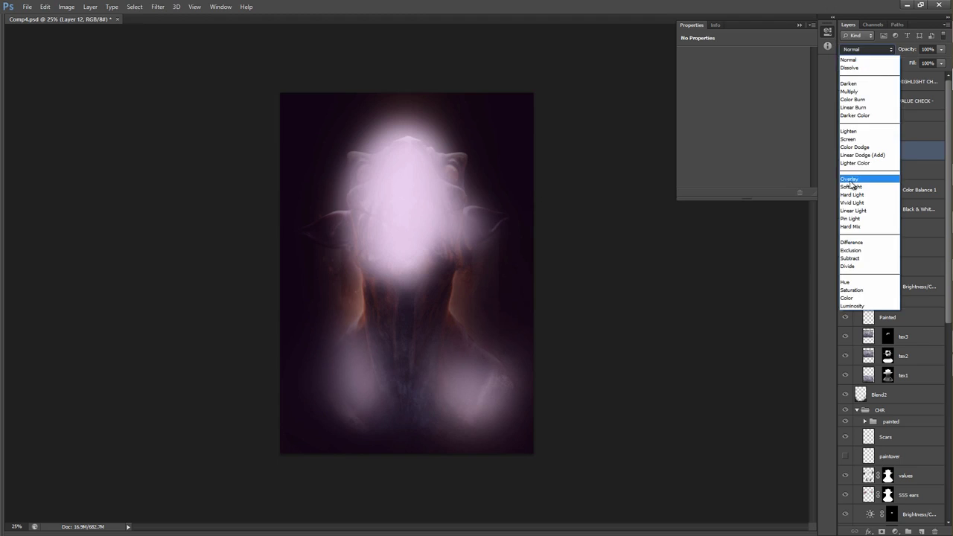
click(851, 186)
drag(908, 51, 850, 53)
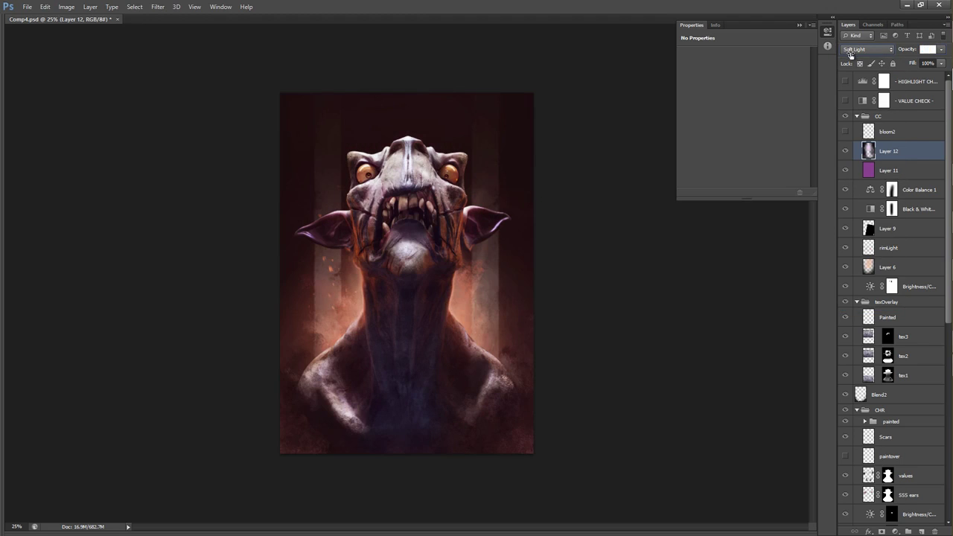
click(845, 151)
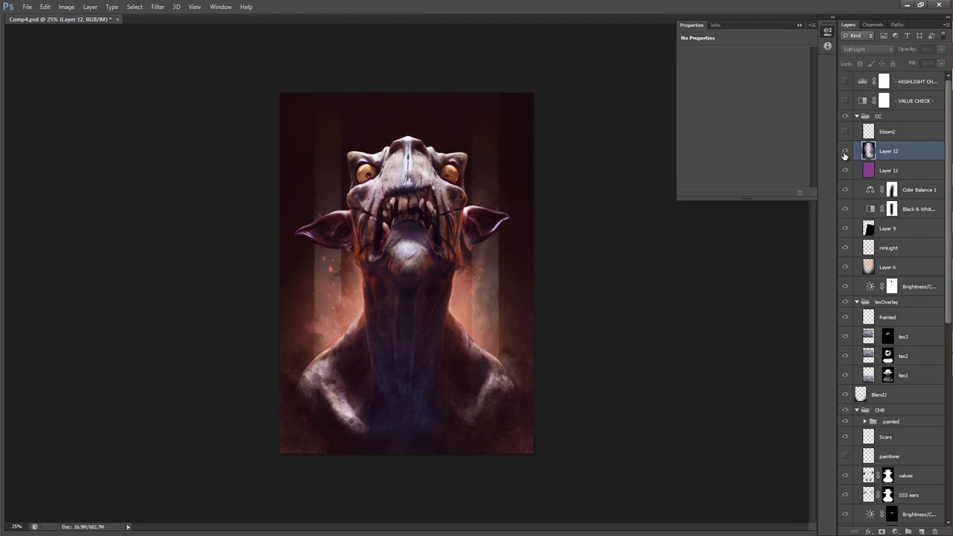
click(845, 152)
click(845, 151)
click(845, 151)
Show the bloom2 layer above Layer 12 and inspect the creature's face with it enabled.
click(845, 131)
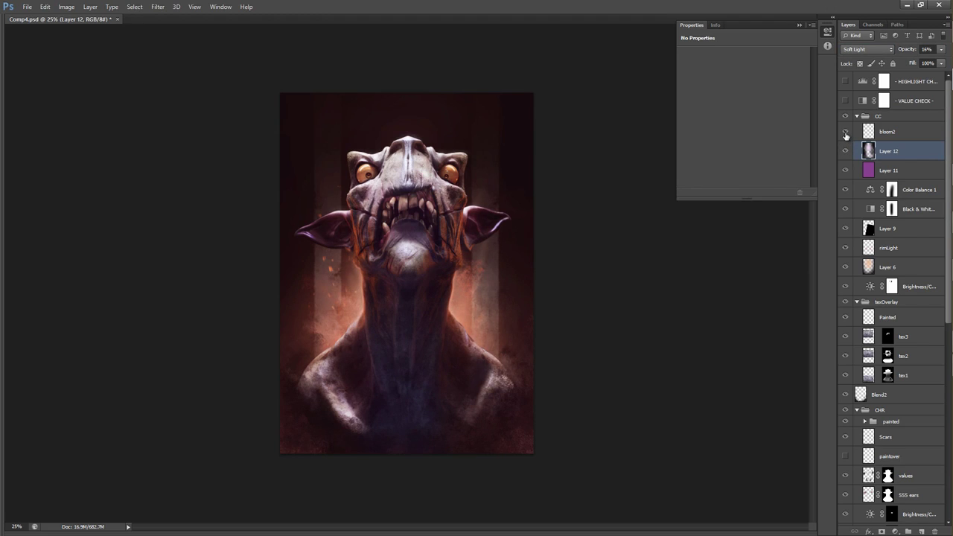
click(863, 133)
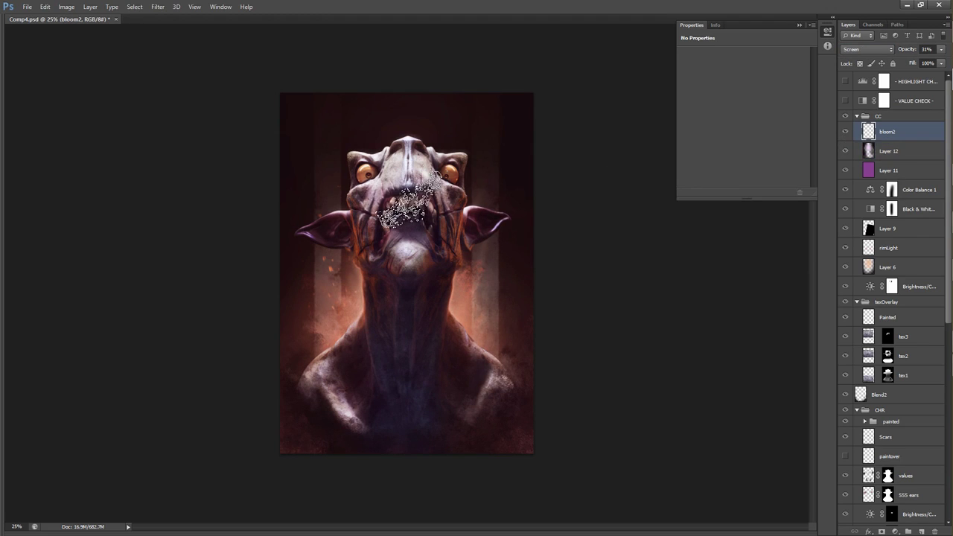
drag(415, 162, 437, 160)
key(alt+bracketleft)
Resize the image to a width of 800 pixels.
key(ctrl+alt+i)
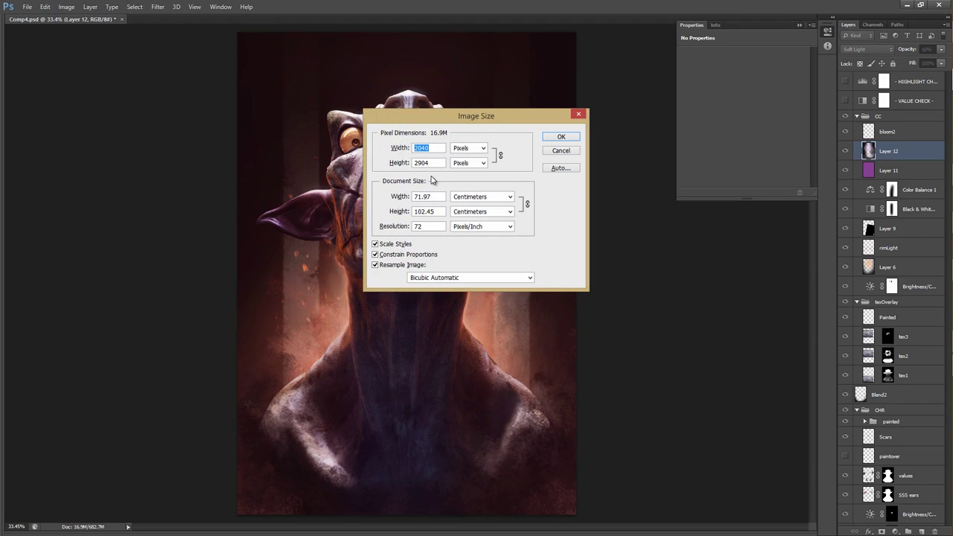
text(800)
key(Return)
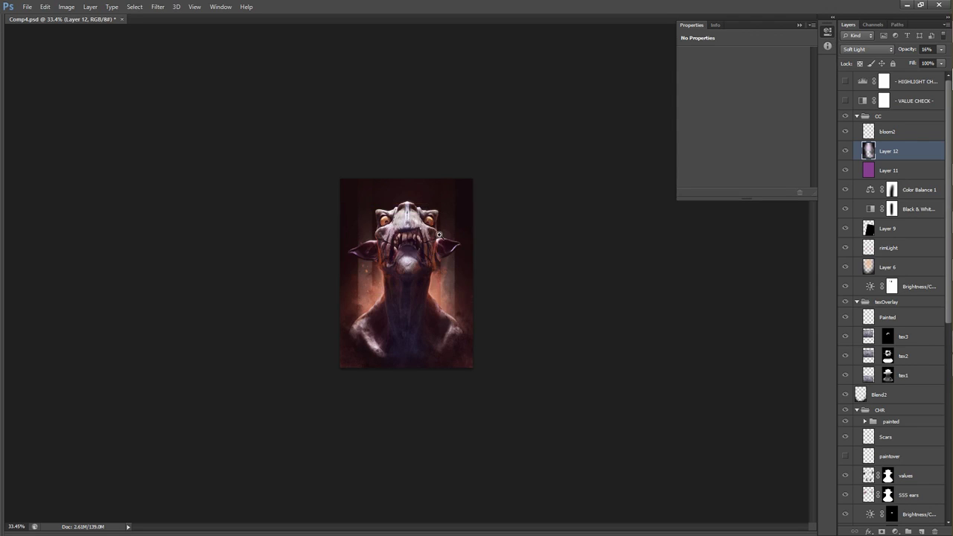
drag(439, 235, 488, 203)
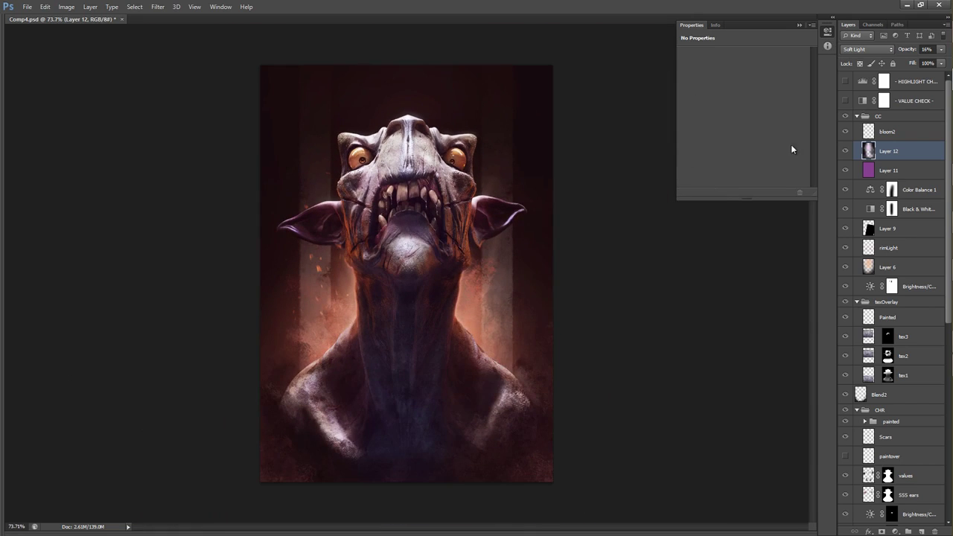
Stamp all visible layers into a new merged layer directly above bloom2.
click(896, 130)
key(ctrl+alt+shift+e)
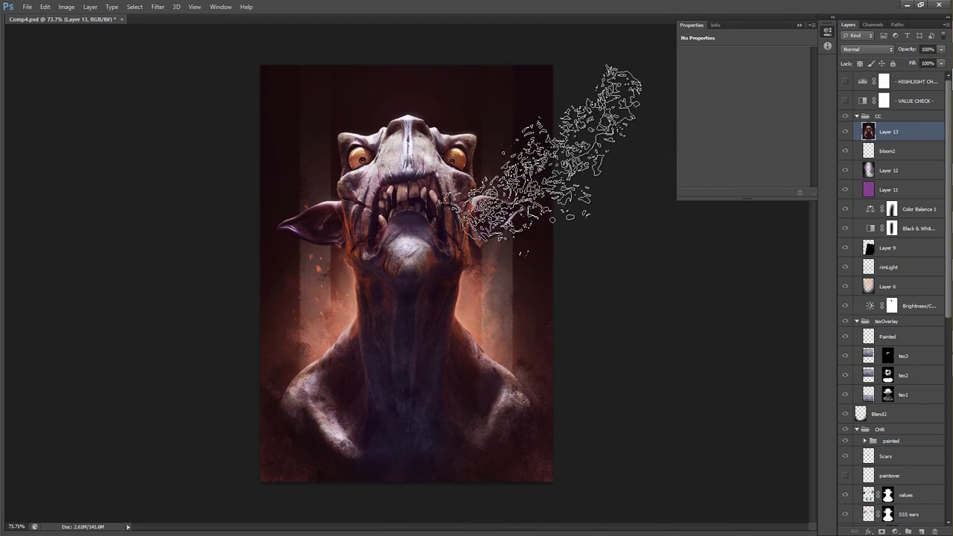
drag(652, 193, 601, 199)
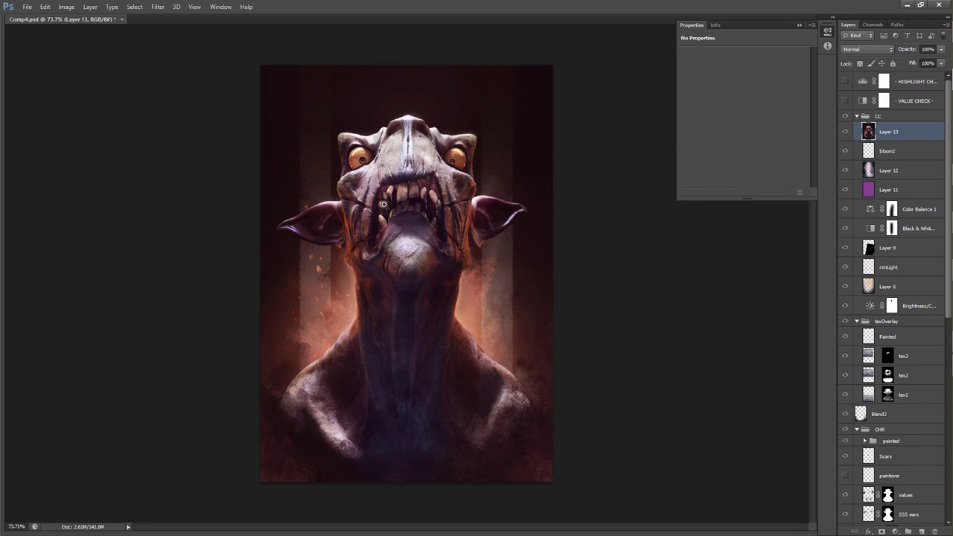
Try Apply Image on the merged Layer 13.
drag(406, 203, 446, 204)
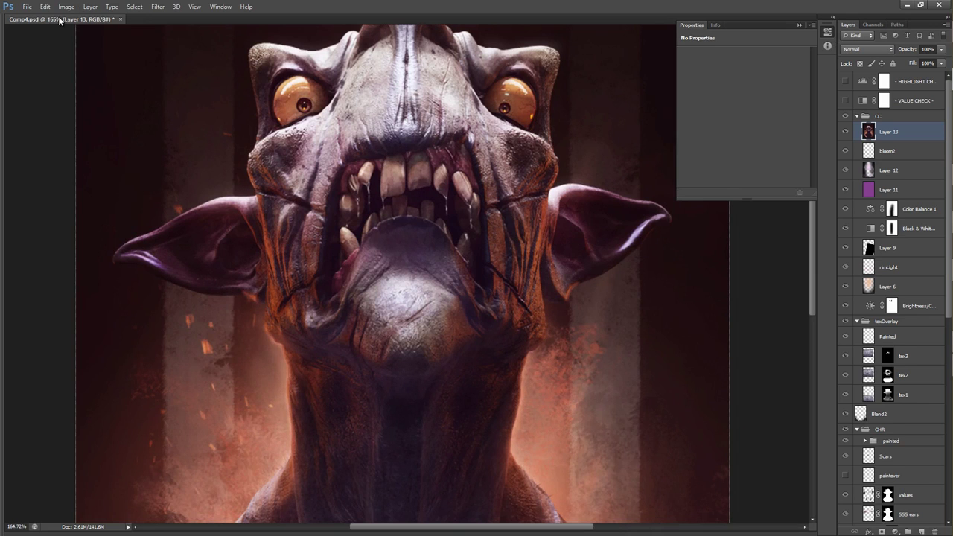
click(67, 6)
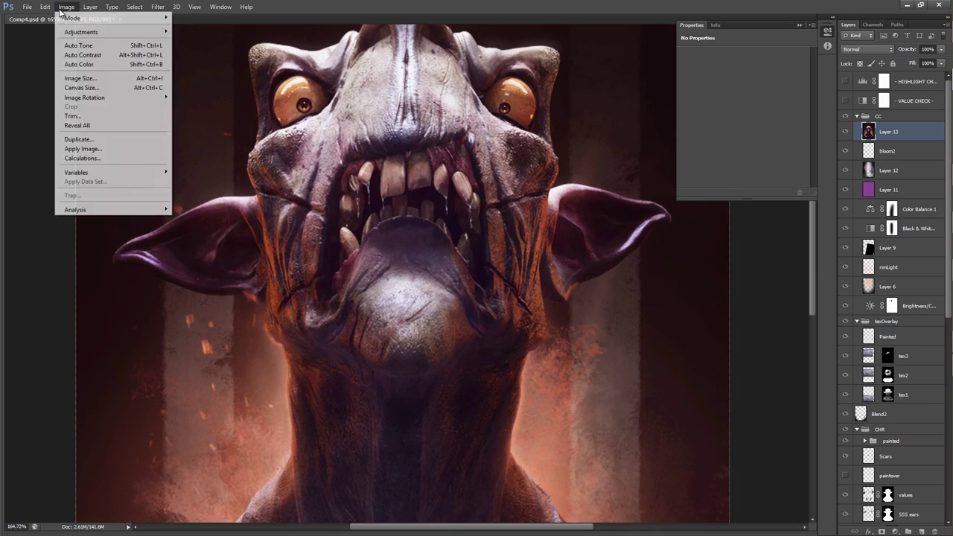
click(103, 149)
key(Return)
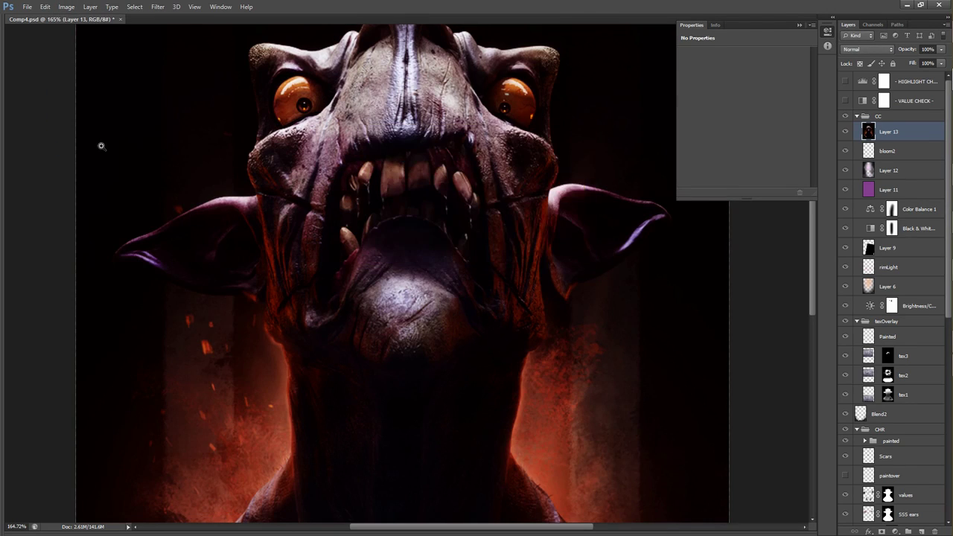
scroll(136, 179, down, 5)
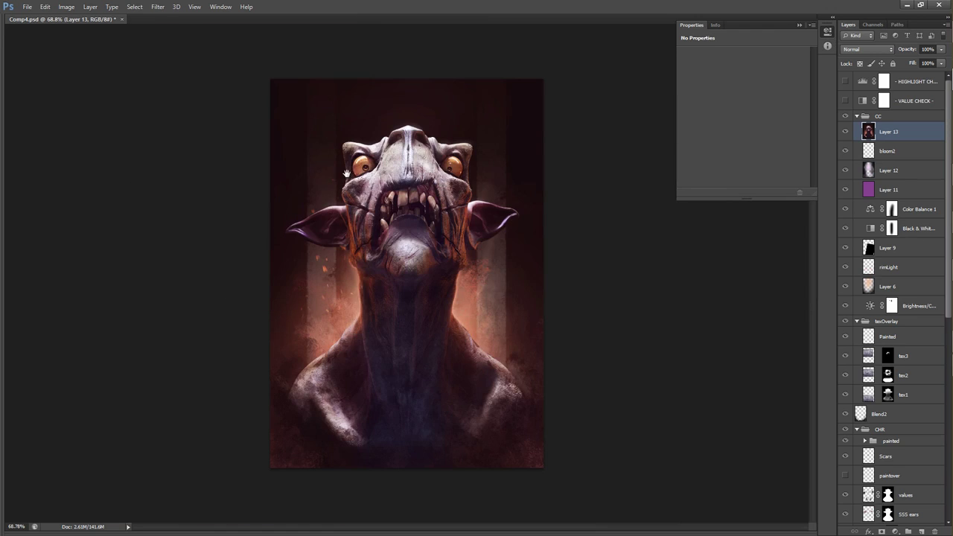
Sharpen Layer 13 with the Unsharp Mask filter and check the detail on the creature's face.
scroll(436, 177, up, 6)
scroll(437, 178, up, 1)
click(158, 6)
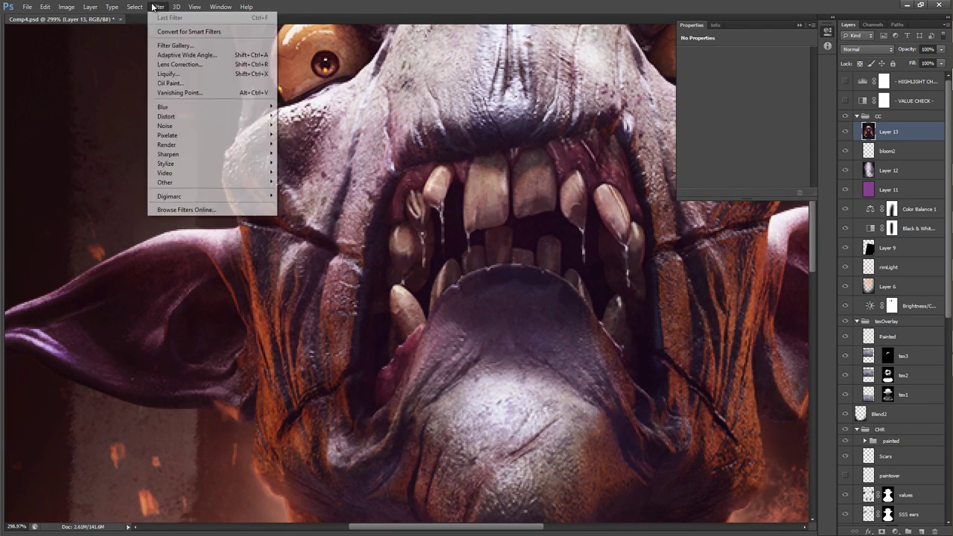
mouse_move(177, 156)
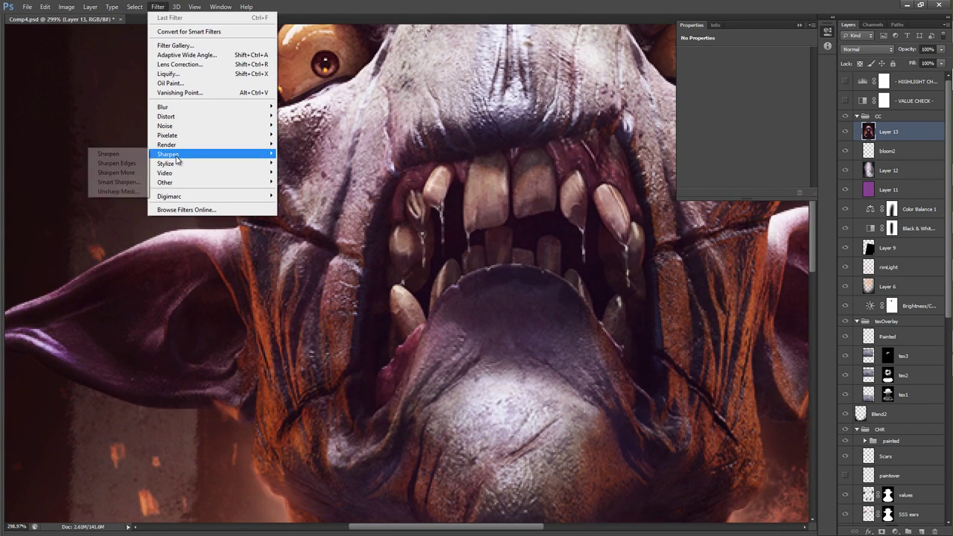
click(121, 192)
key(Return)
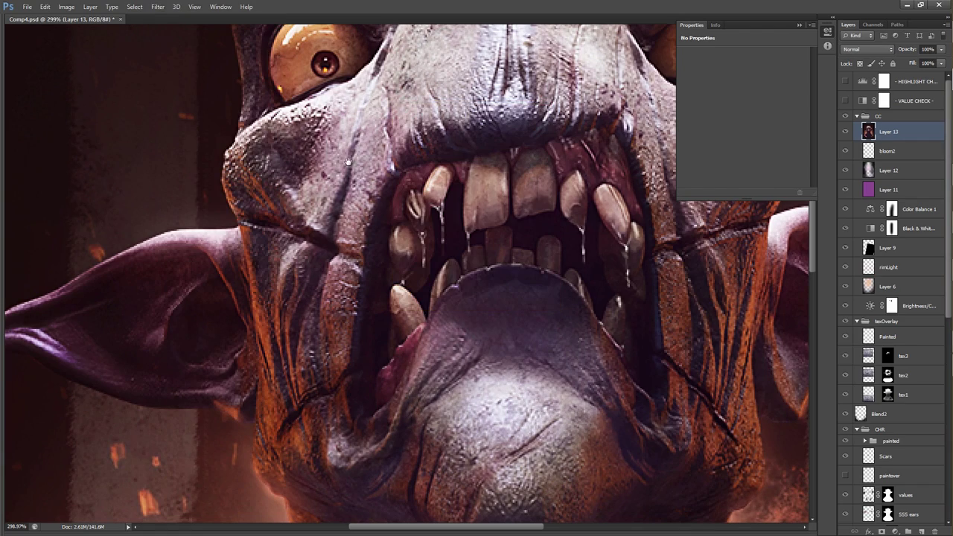
drag(392, 159, 361, 215)
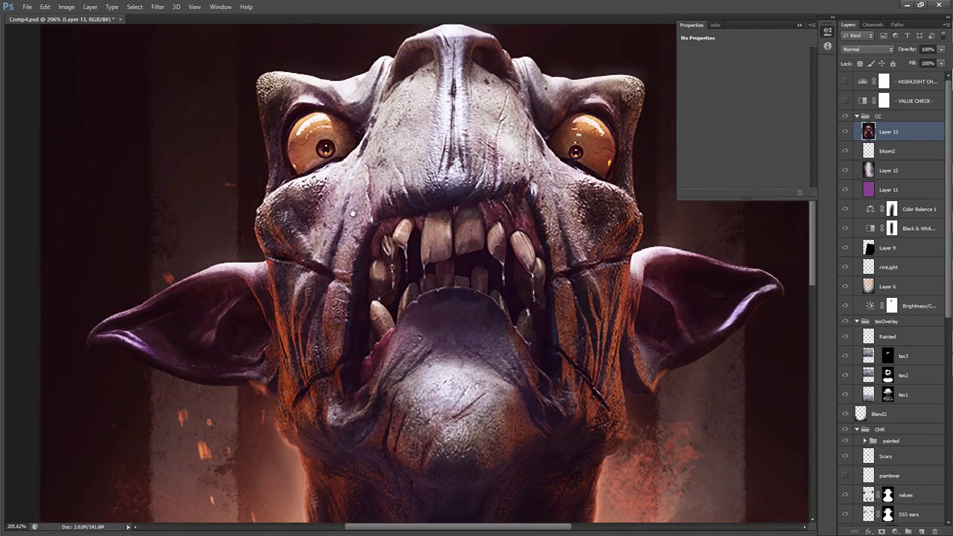
click(158, 7)
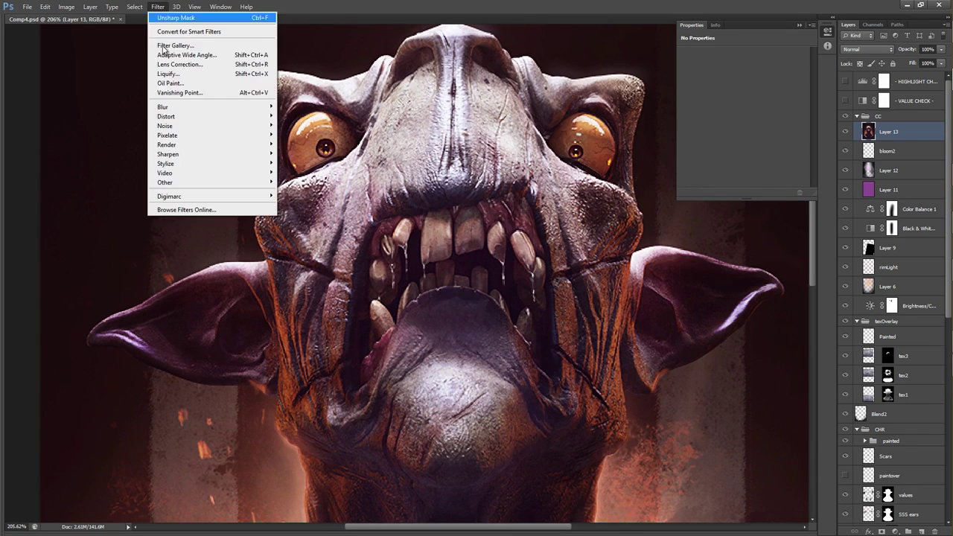
click(123, 127)
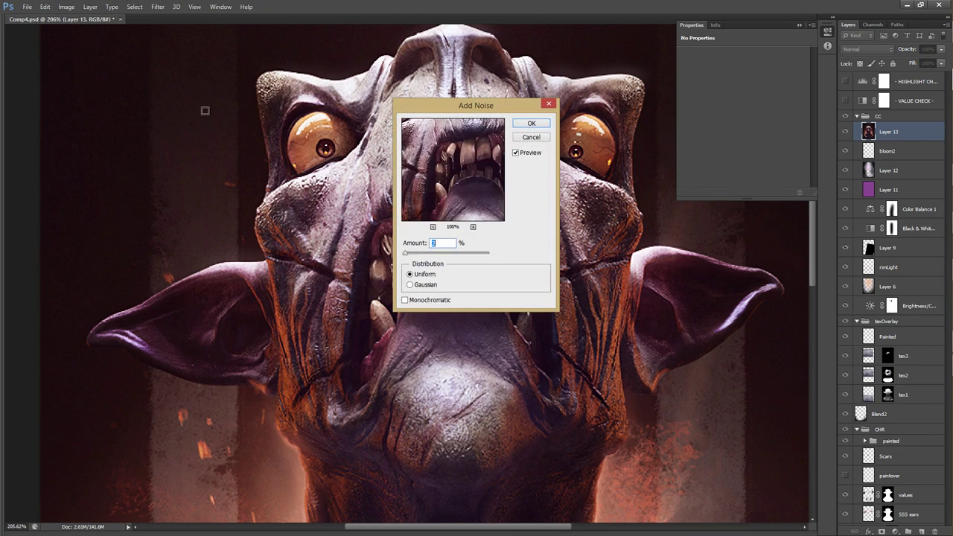
key(Escape)
Add 2% uniform noise to Layer 13 with the Add Noise filter.
click(158, 7)
mouse_move(166, 125)
click(108, 126)
key(Return)
drag(283, 188, 325, 169)
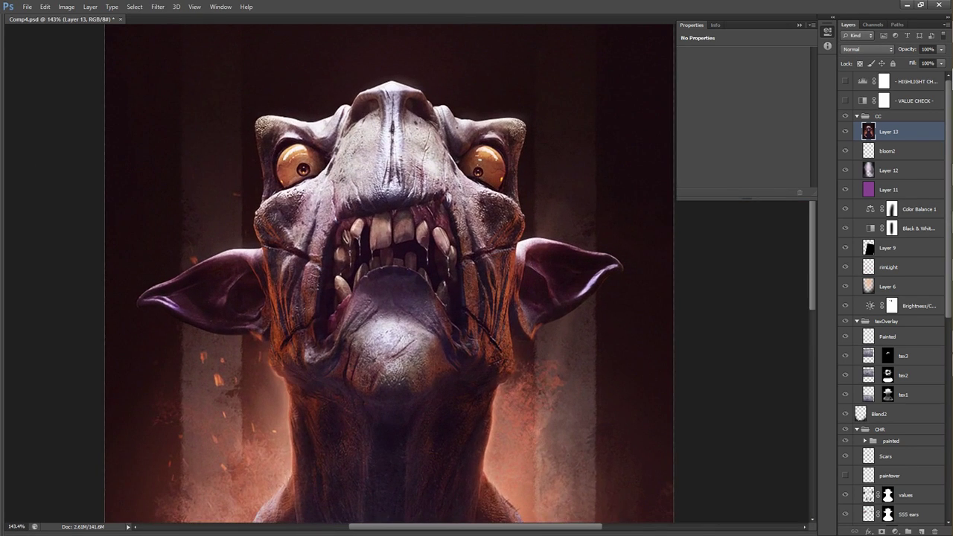
Open the Lens Correction filter for Layer 13 and set the custom Red/Cyan fringe correction to +100.
click(157, 8)
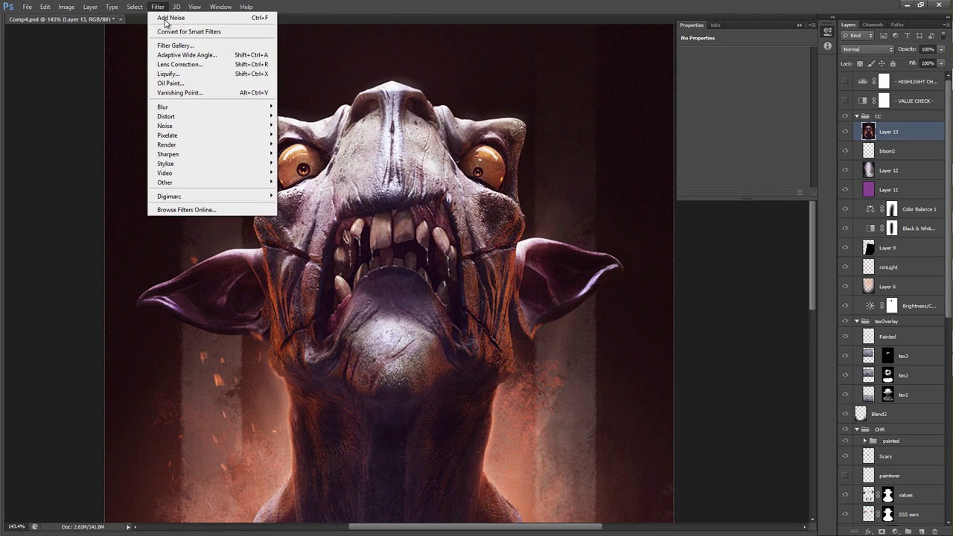
click(175, 66)
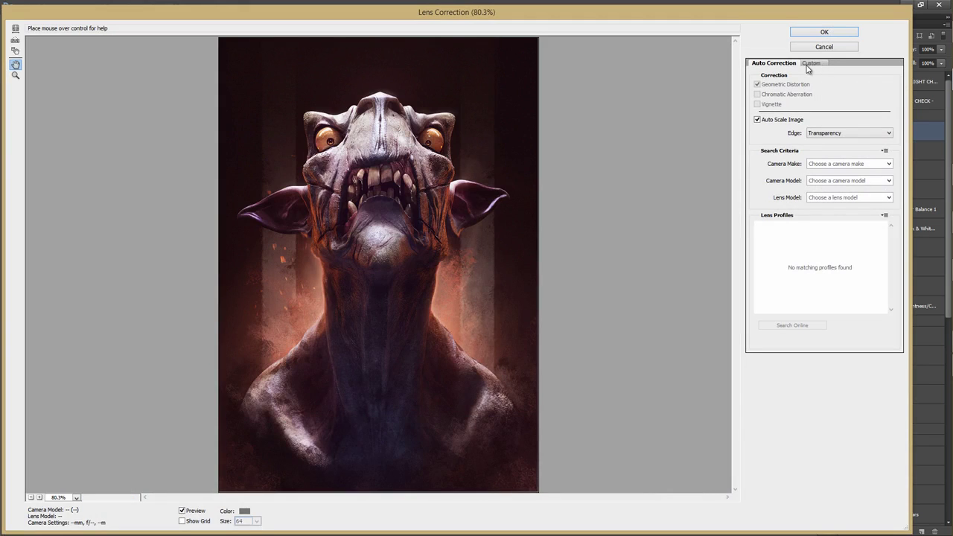
click(809, 64)
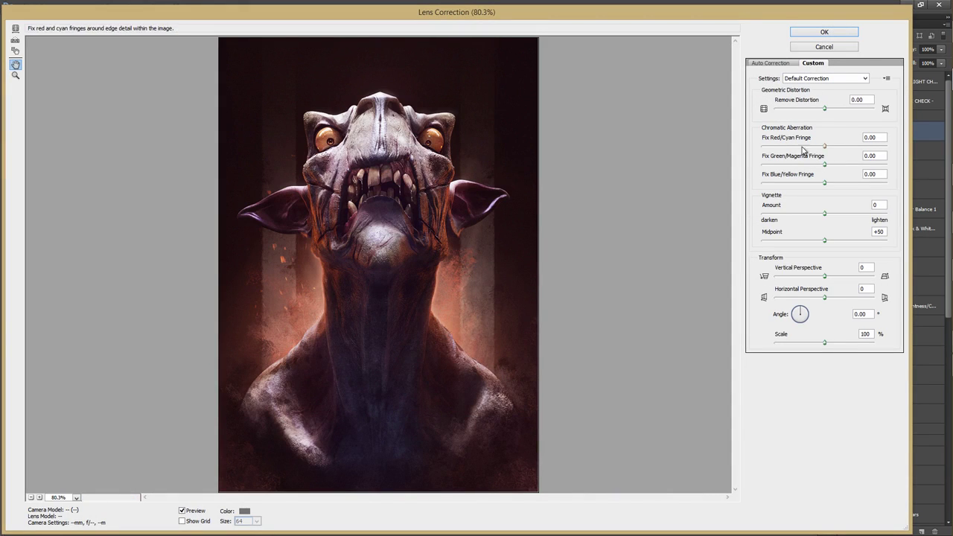
key(z)
click(424, 177)
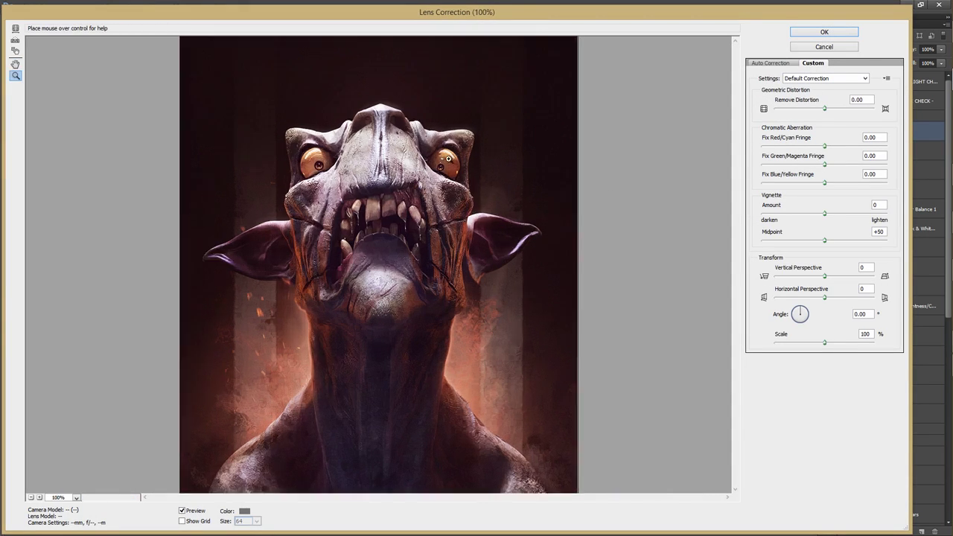
click(450, 160)
click(483, 158)
drag(514, 372, 459, 205)
scroll(460, 204, down, 1)
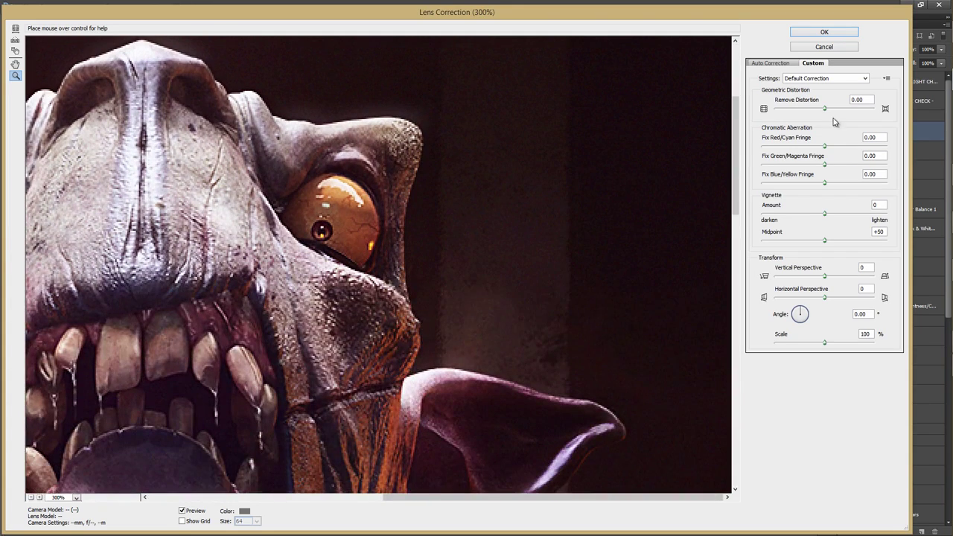
click(825, 146)
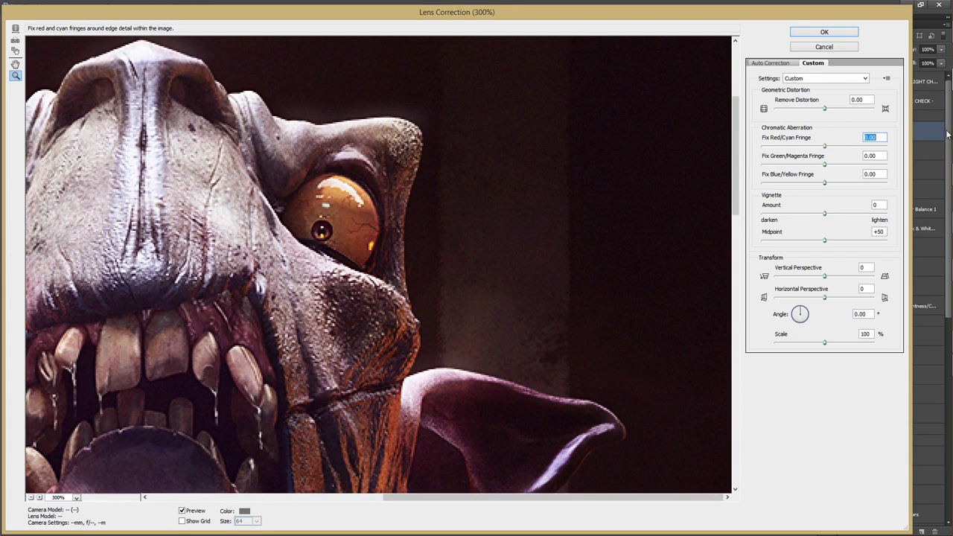
drag(840, 151, 887, 155)
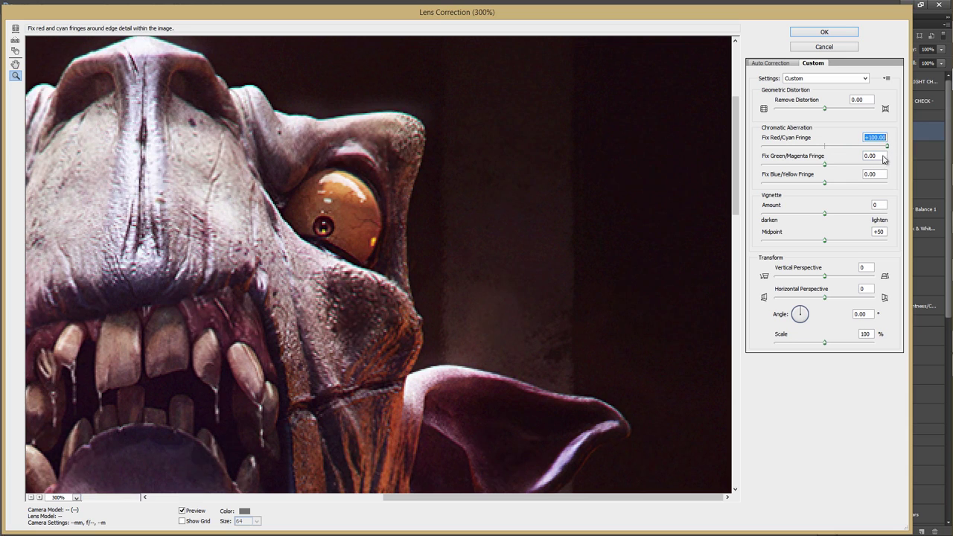
Set the Green/Magenta fringe correction to -100 and check the color fringes around the creature's eyes, snout and ears.
drag(521, 436, 544, 259)
scroll(555, 248, left, 10)
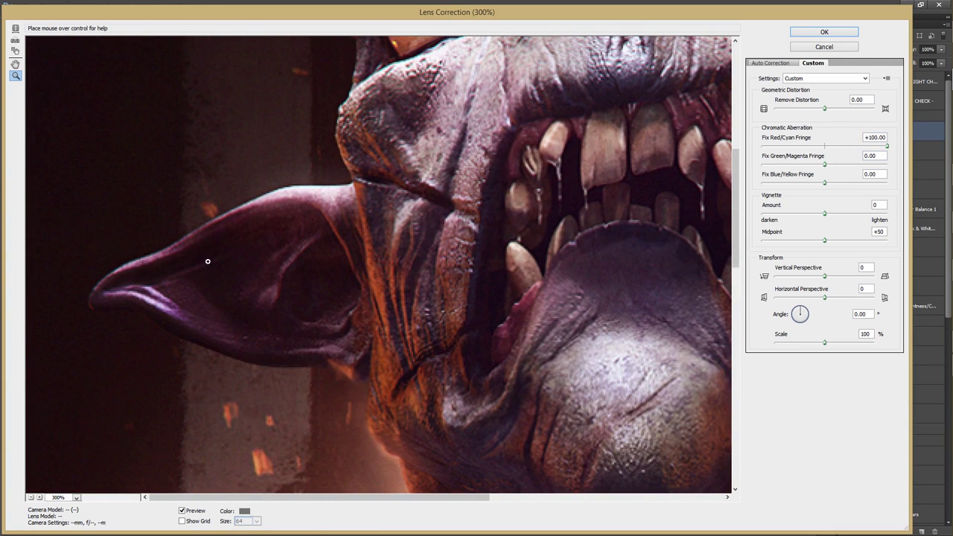
click(824, 165)
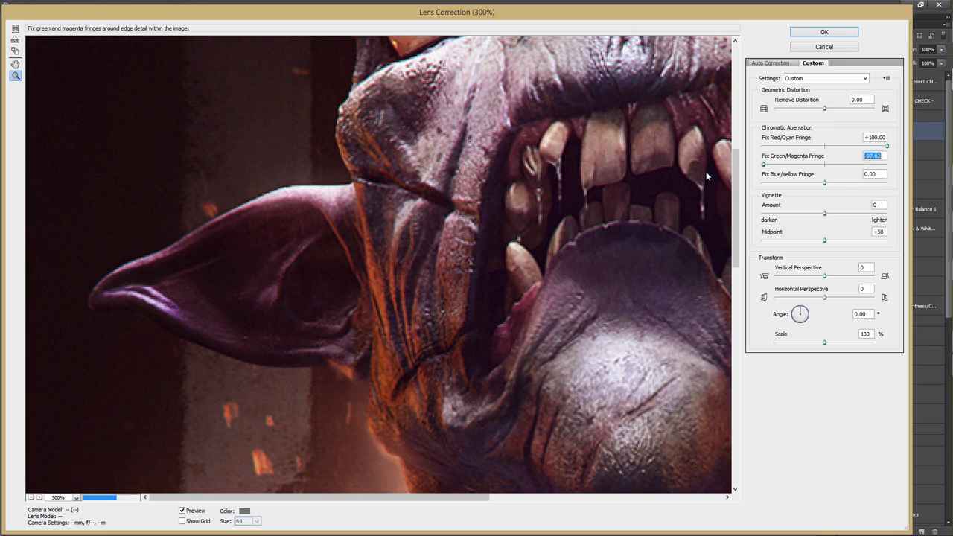
drag(703, 170, 738, 167)
drag(357, 220, 399, 379)
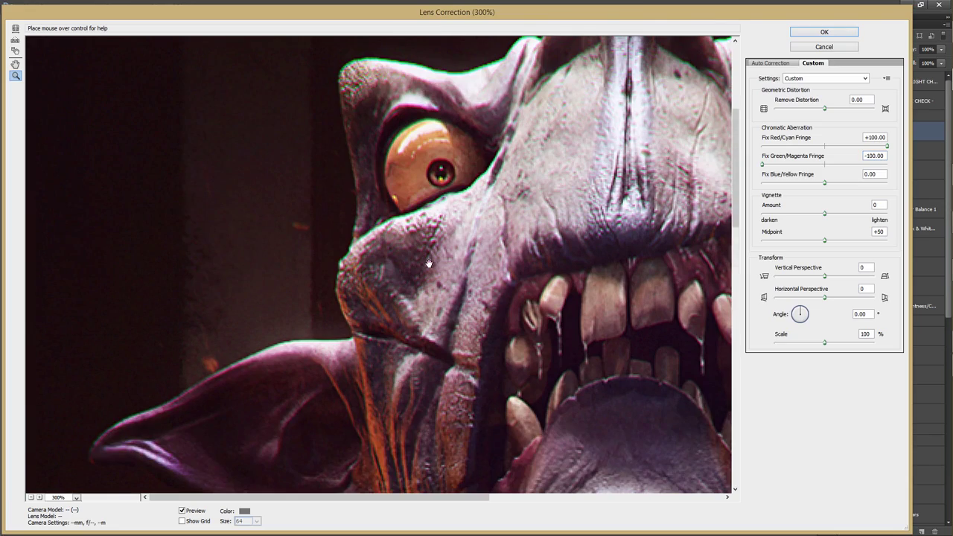
drag(429, 265, 415, 251)
alt+click(429, 210)
alt+click(430, 209)
alt+click(432, 208)
alt+click(432, 213)
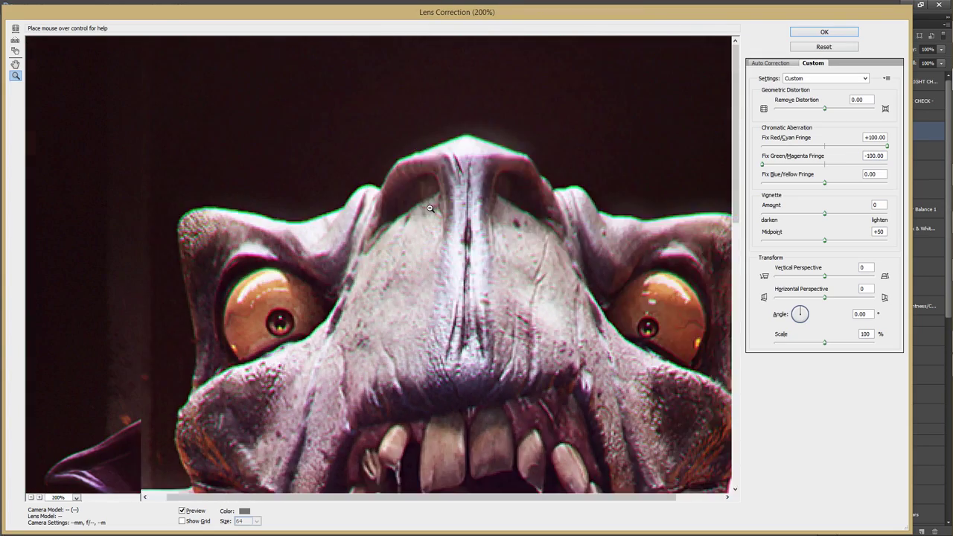
alt+click(432, 218)
drag(422, 317, 352, 189)
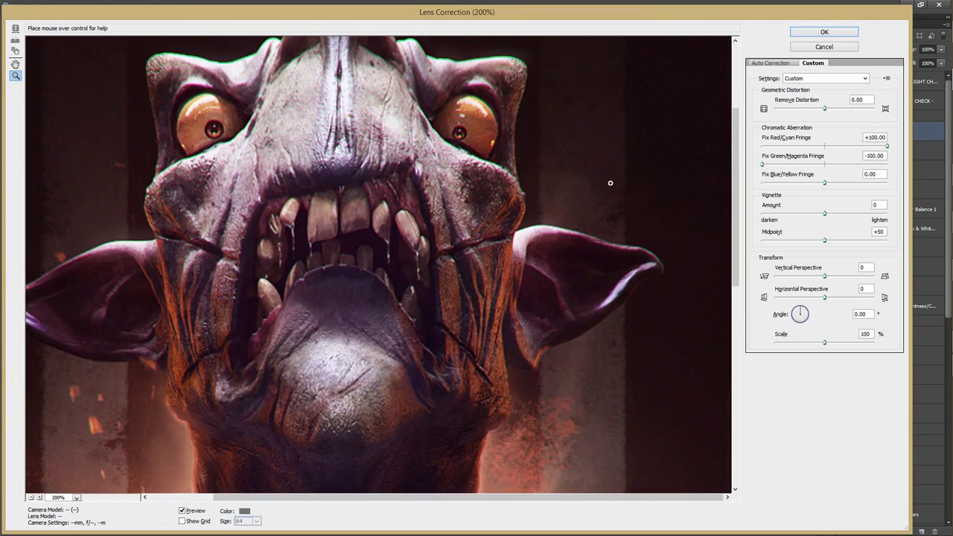
Set the fringe corrections to -52.38 for Green/Magenta and +34.92 for Red/Cyan, and apply the lens correction to Layer 13.
click(549, 195)
click(792, 163)
click(857, 146)
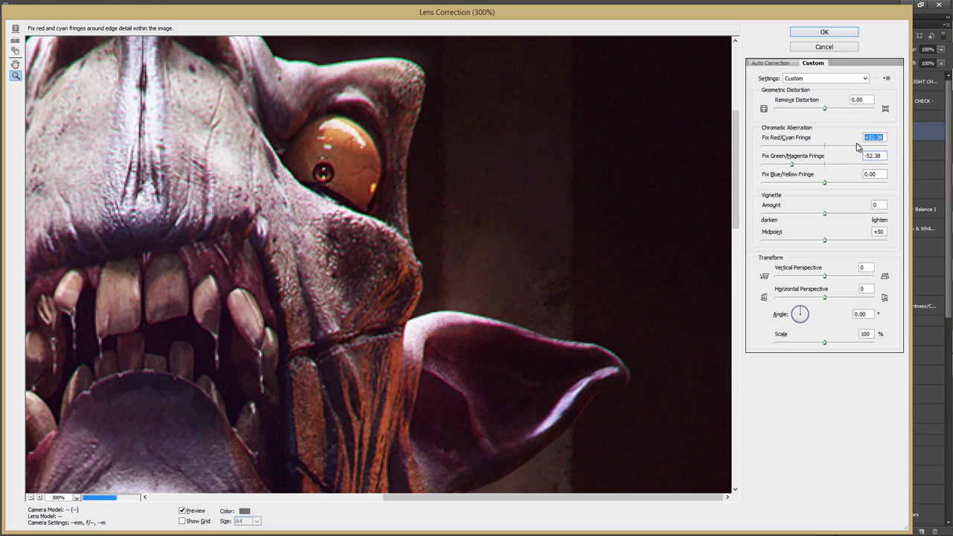
drag(447, 315, 740, 183)
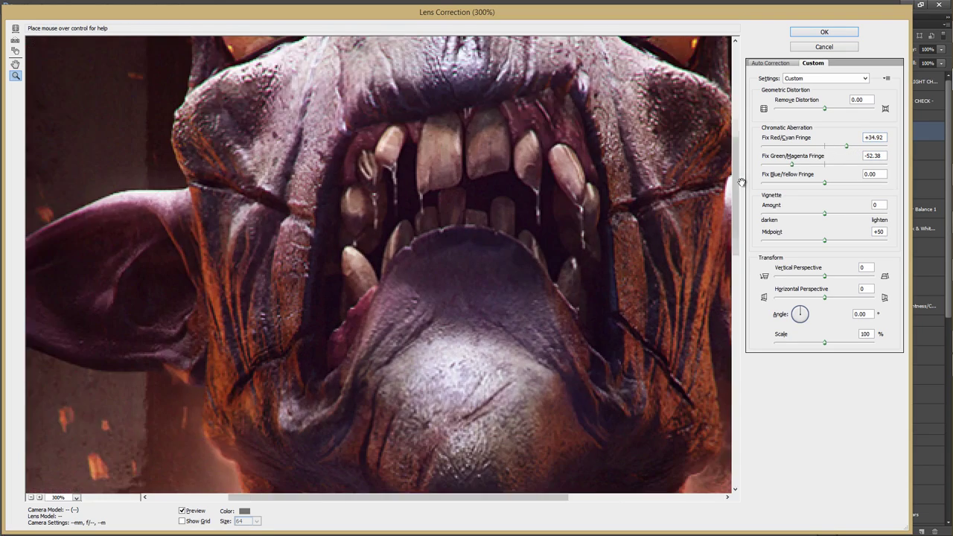
drag(728, 350, 529, 265)
alt+click(495, 245)
alt+click(483, 244)
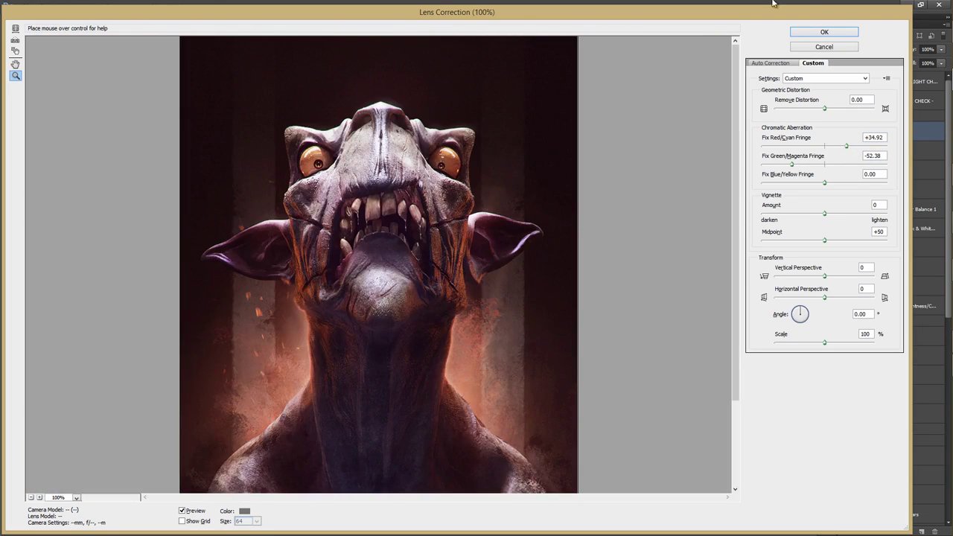
click(834, 36)
mouse_move(467, 181)
mouse_down()
mouse_move(514, 179)
mouse_move(455, 176)
mouse_up()
scroll(454, 176, down, 3)
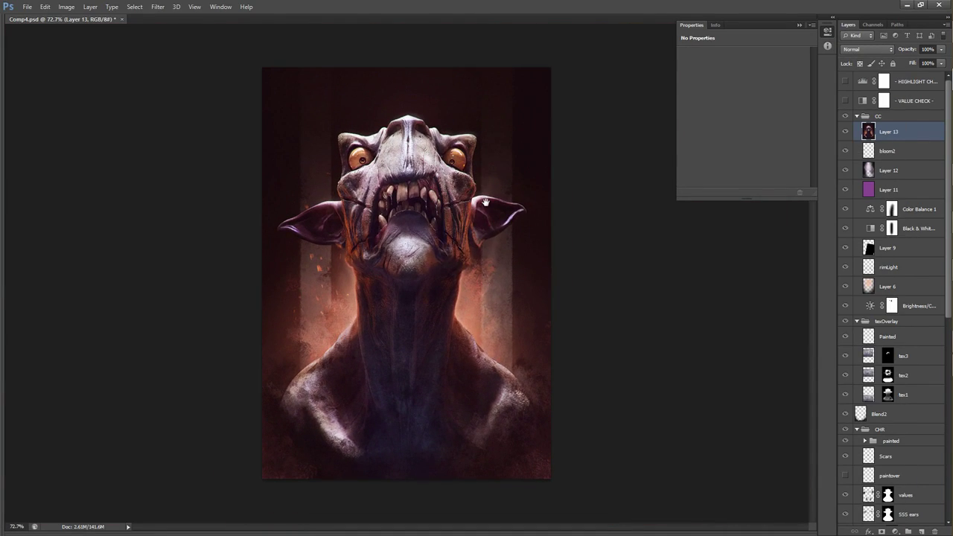